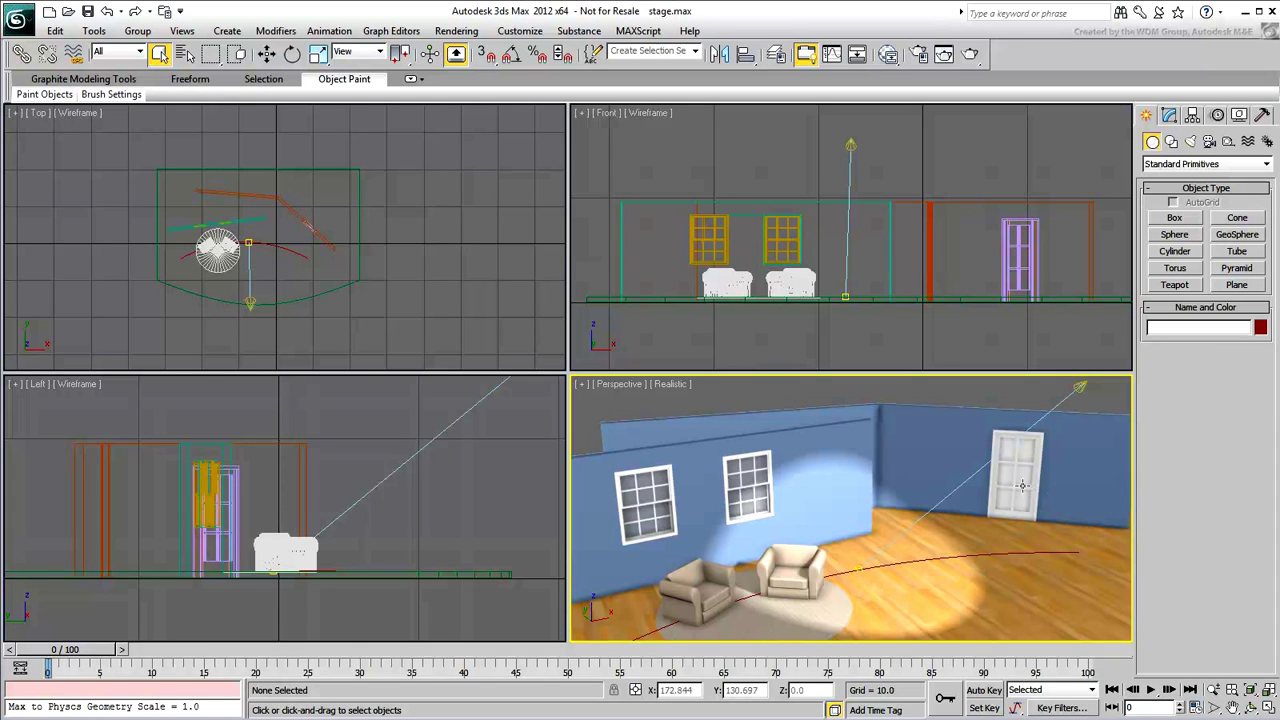
Test the existing door and right-hand window by swinging and sliding them open and closed.
click(1013, 484)
click(1169, 115)
mouse_move(1230, 442)
mouse_down()
mouse_move(1245, 105)
mouse_move(1235, 430)
mouse_up()
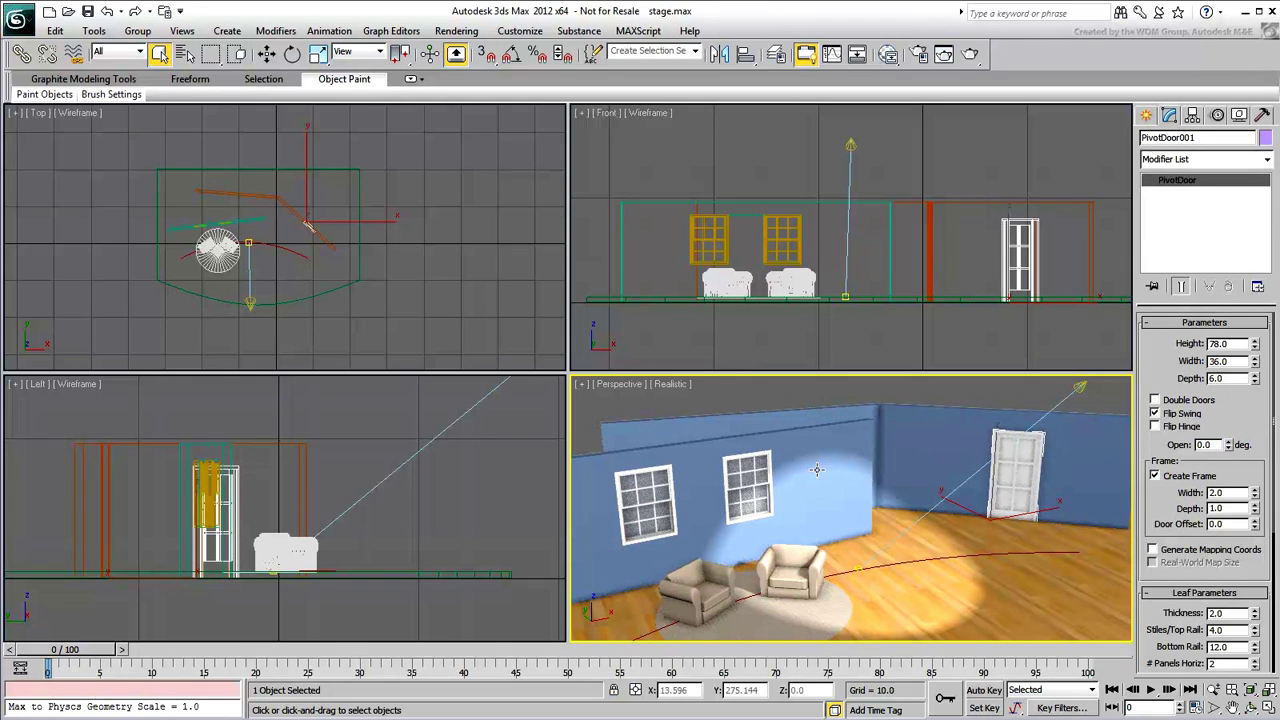
click(748, 488)
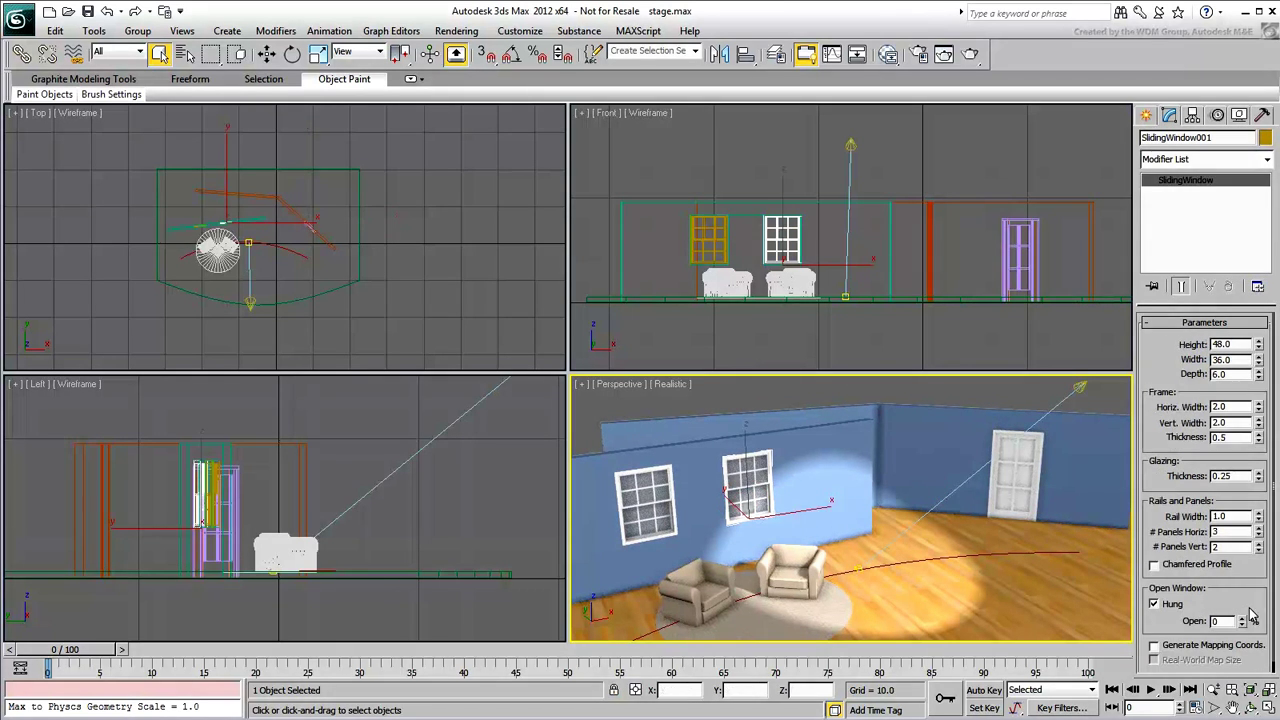
drag(1250, 617, 1248, 466)
drag(1245, 513, 1240, 597)
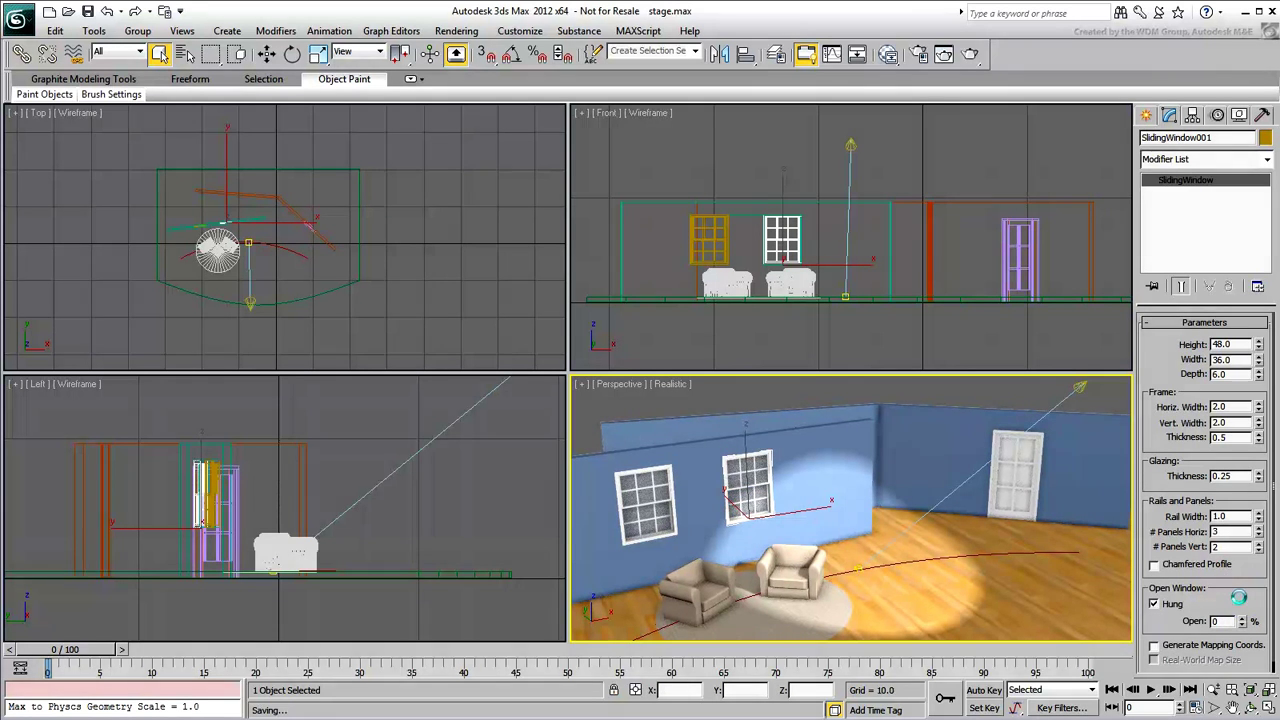
Slide the spotlight target back and forth along its path, then deselect it.
click(857, 568)
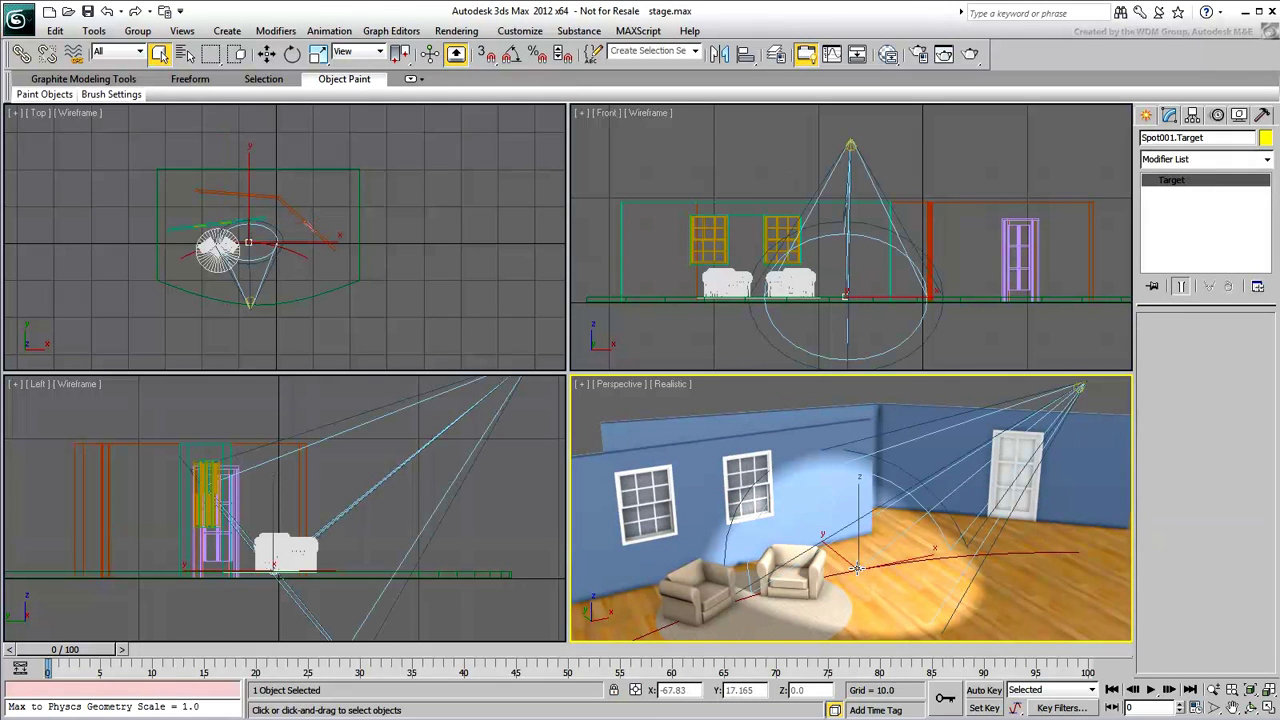
click(1216, 115)
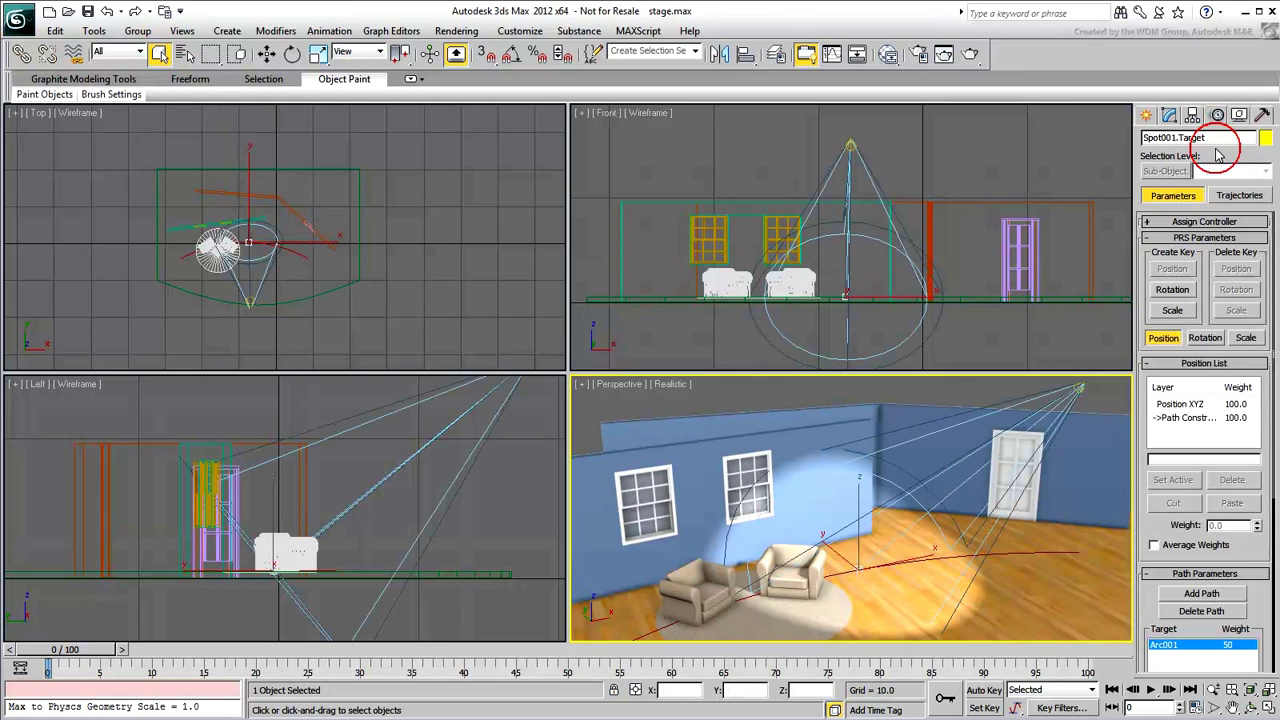
drag(1270, 612, 1270, 318)
click(1253, 491)
mouse_move(1253, 491)
mouse_down()
mouse_move(1253, 476)
mouse_move(1250, 508)
mouse_move(1252, 496)
mouse_up()
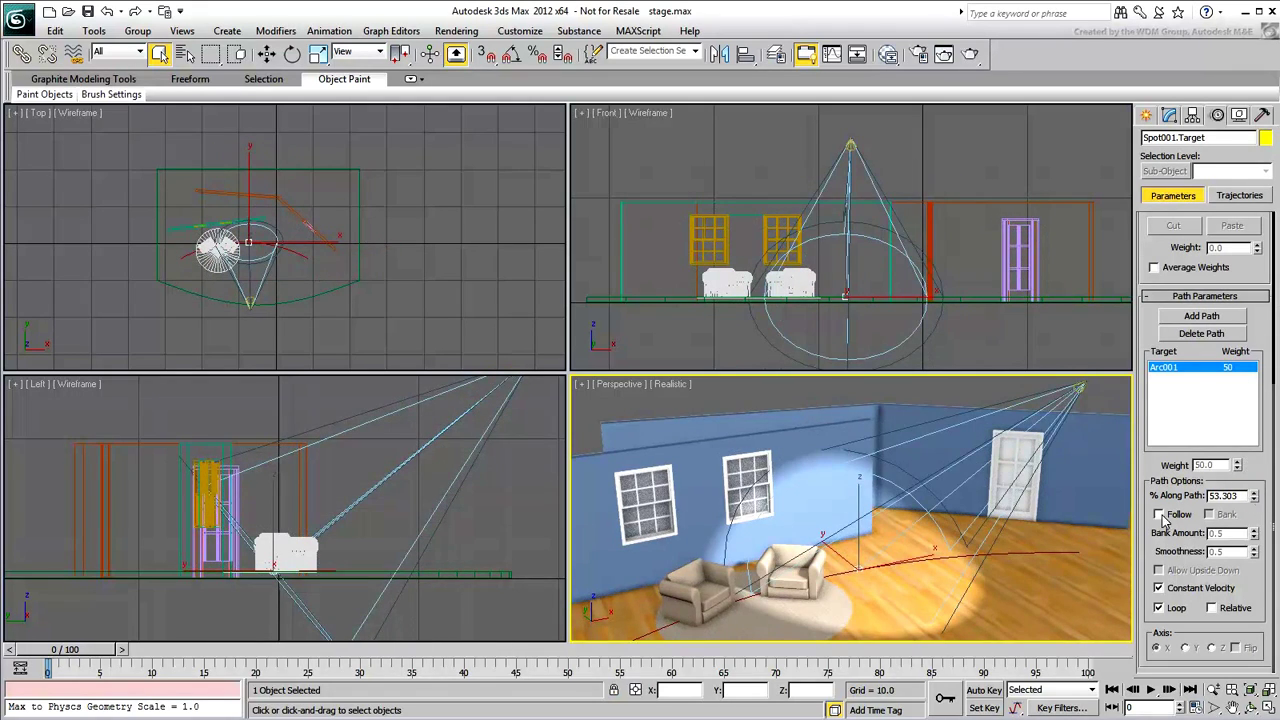
click(1116, 413)
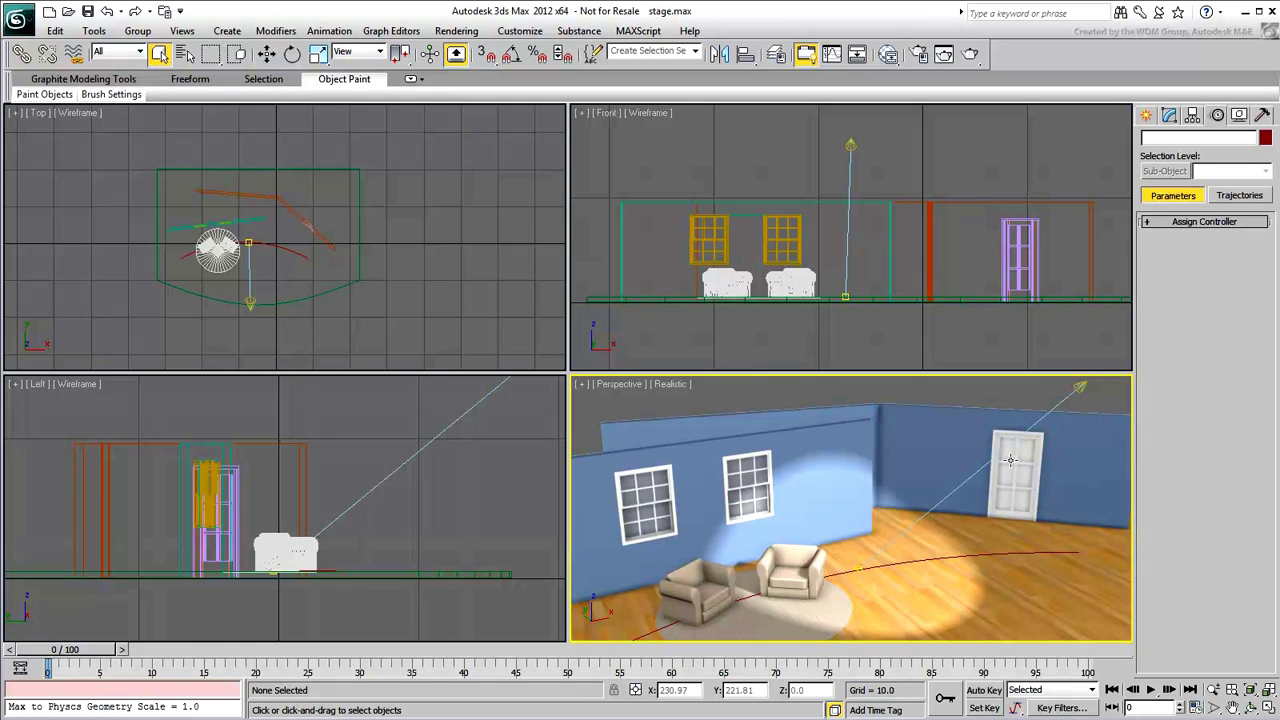
Select the back wall Wall002 and add an Attribute Holder modifier to its stack.
click(921, 438)
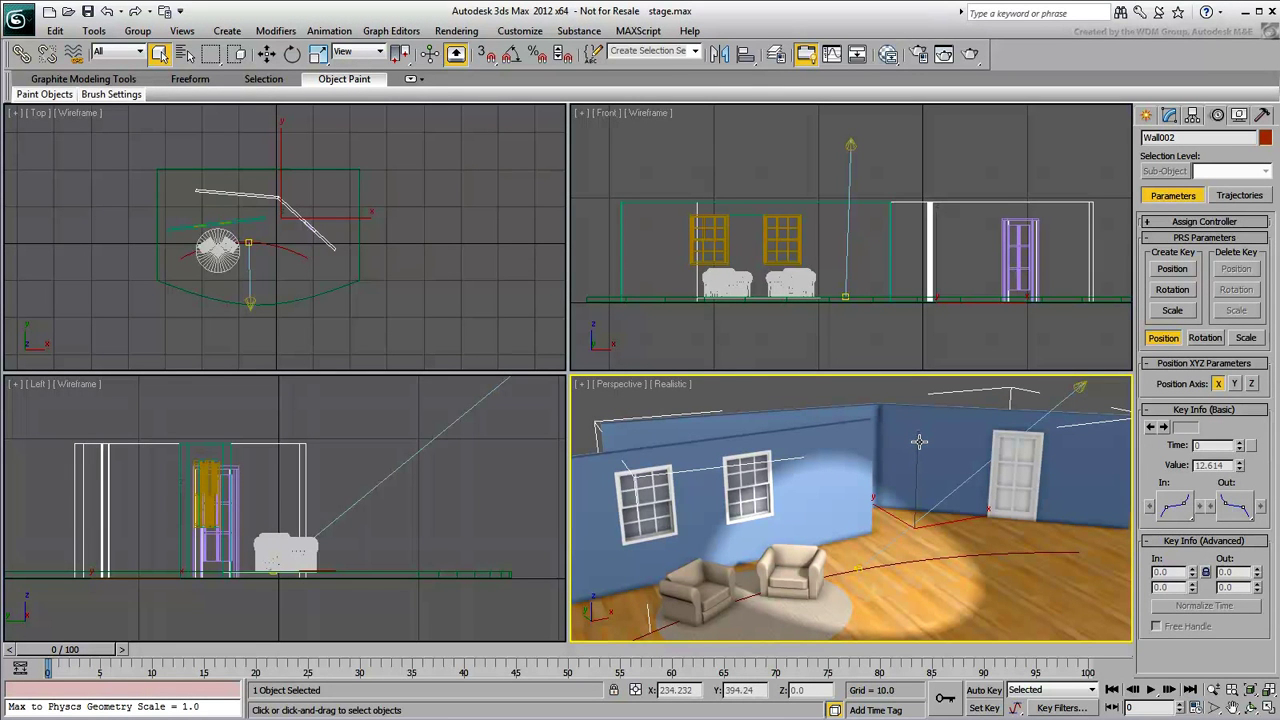
click(1170, 116)
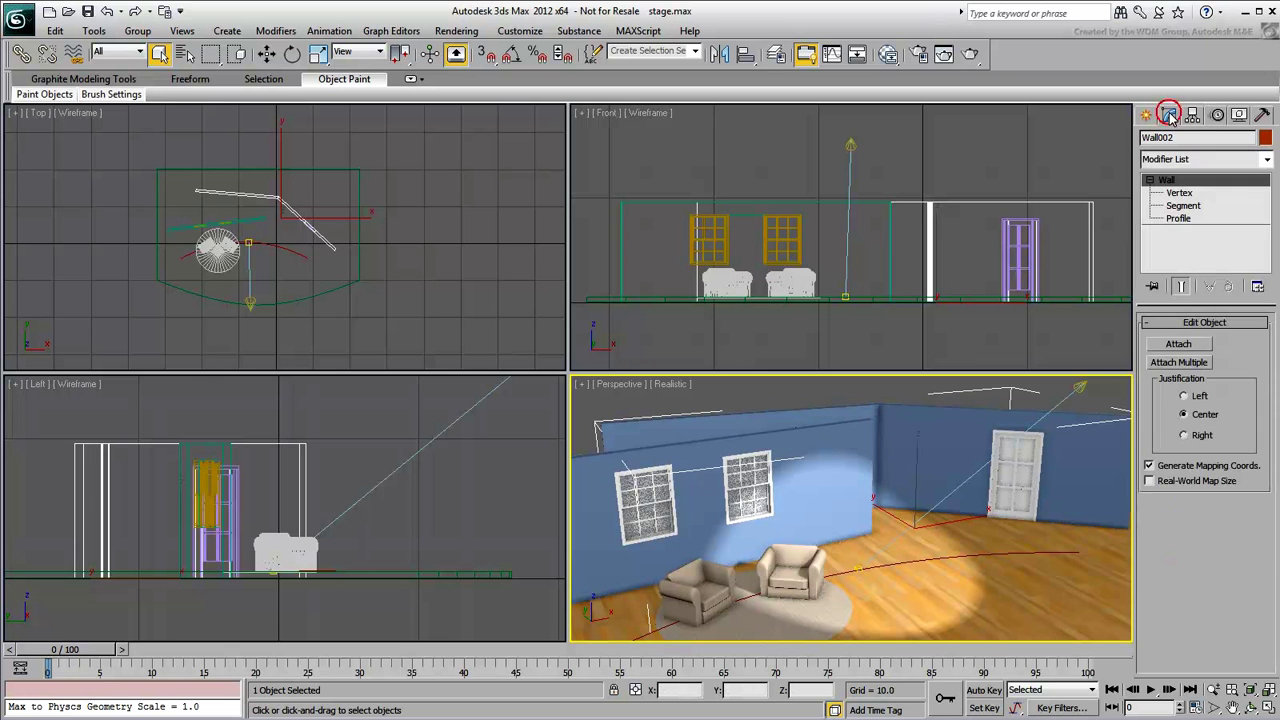
click(1267, 160)
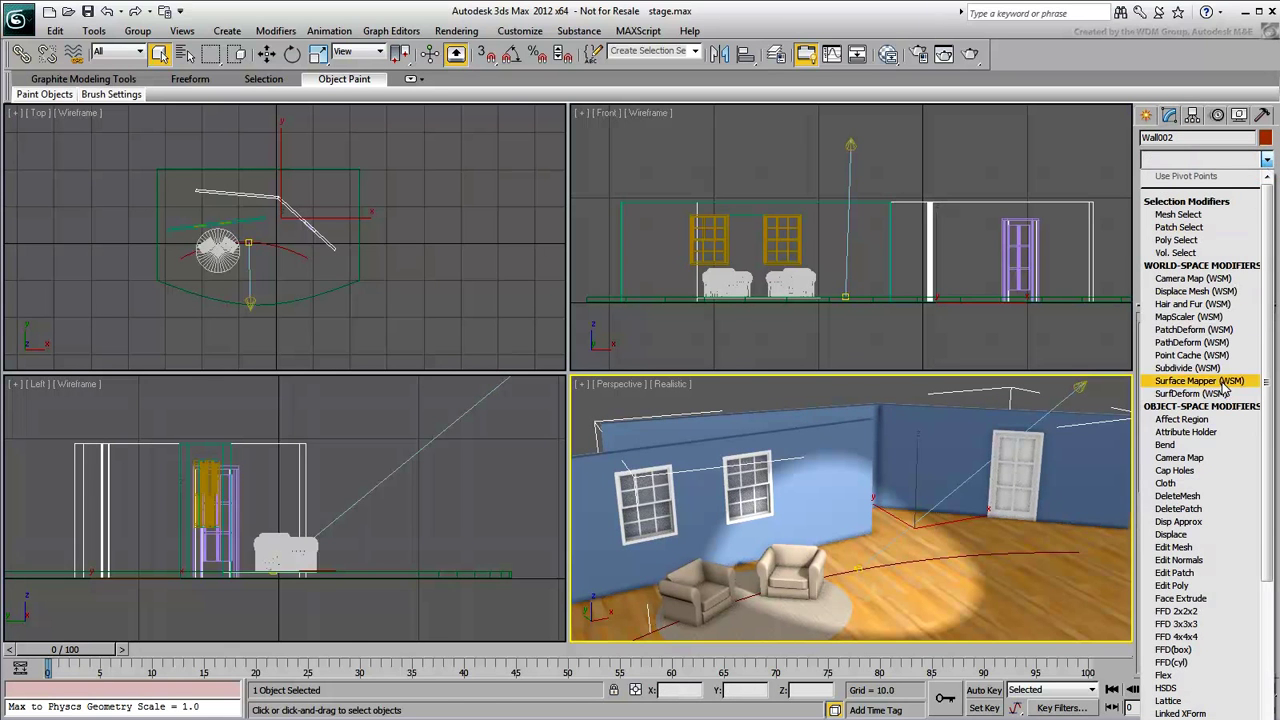
click(1204, 432)
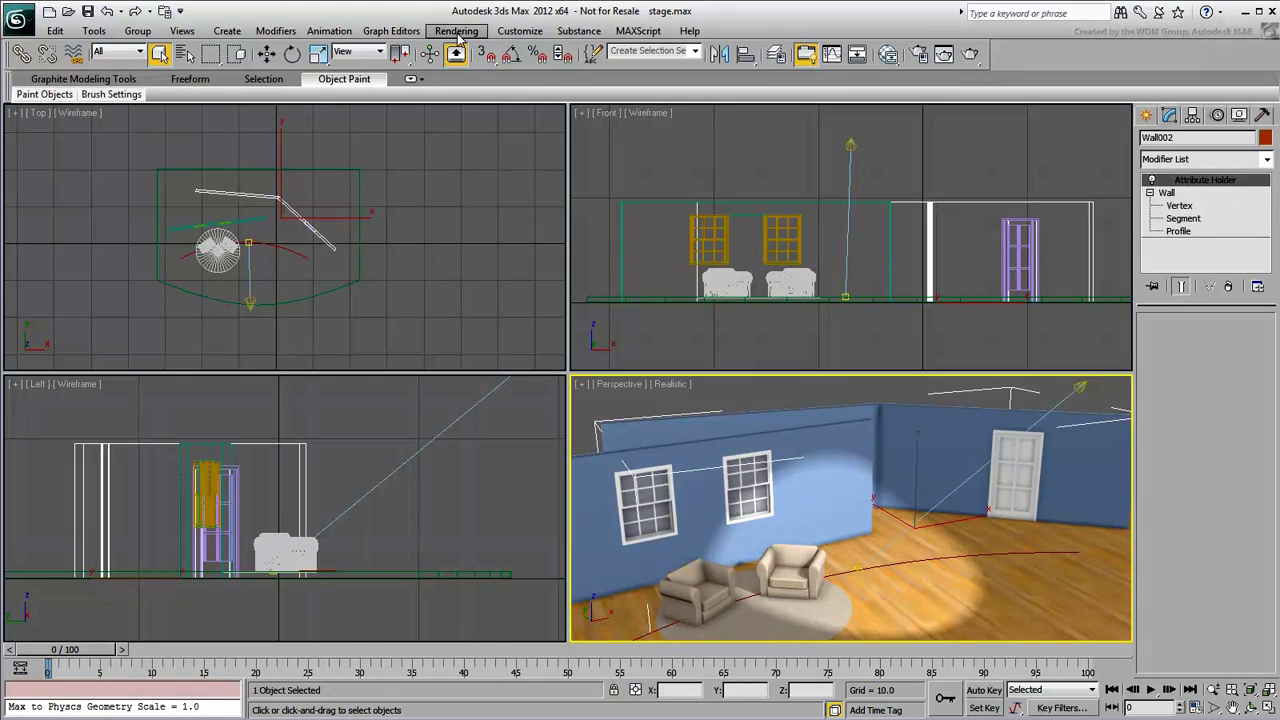
Open the Parameter Editor, keep Float as the parameter type and set UI Type to Slider.
click(330, 31)
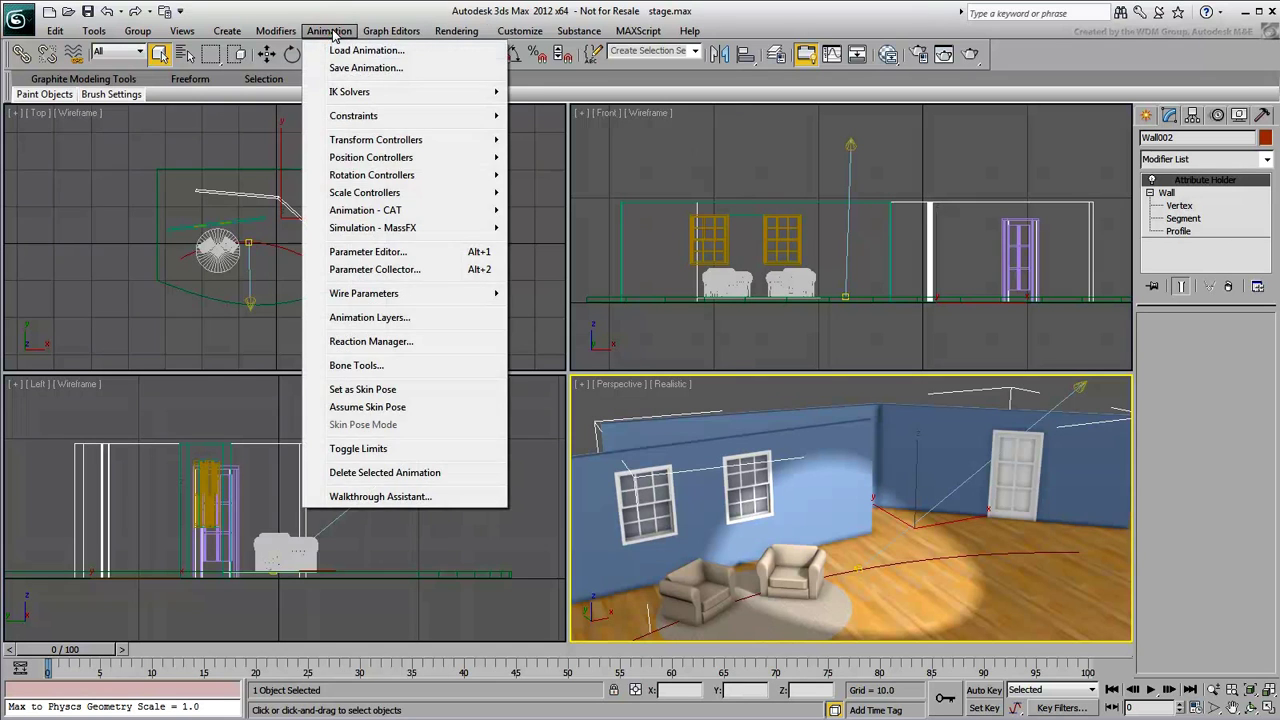
click(370, 252)
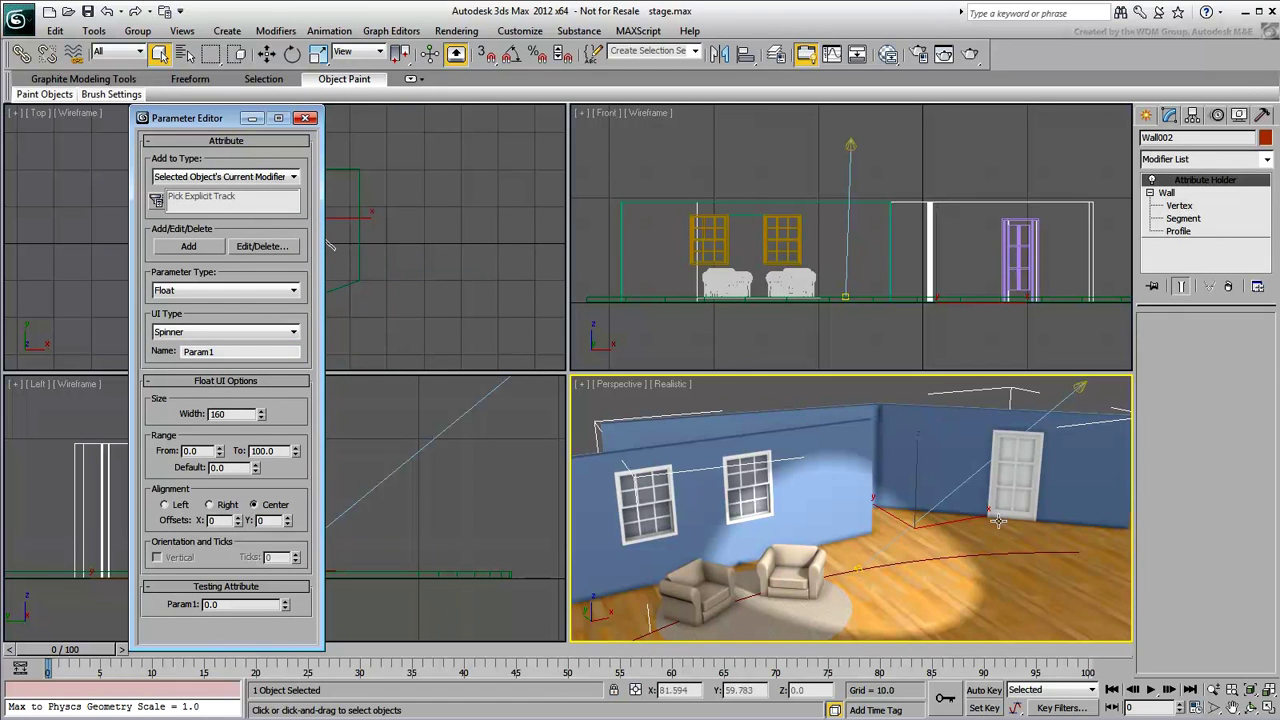
click(293, 291)
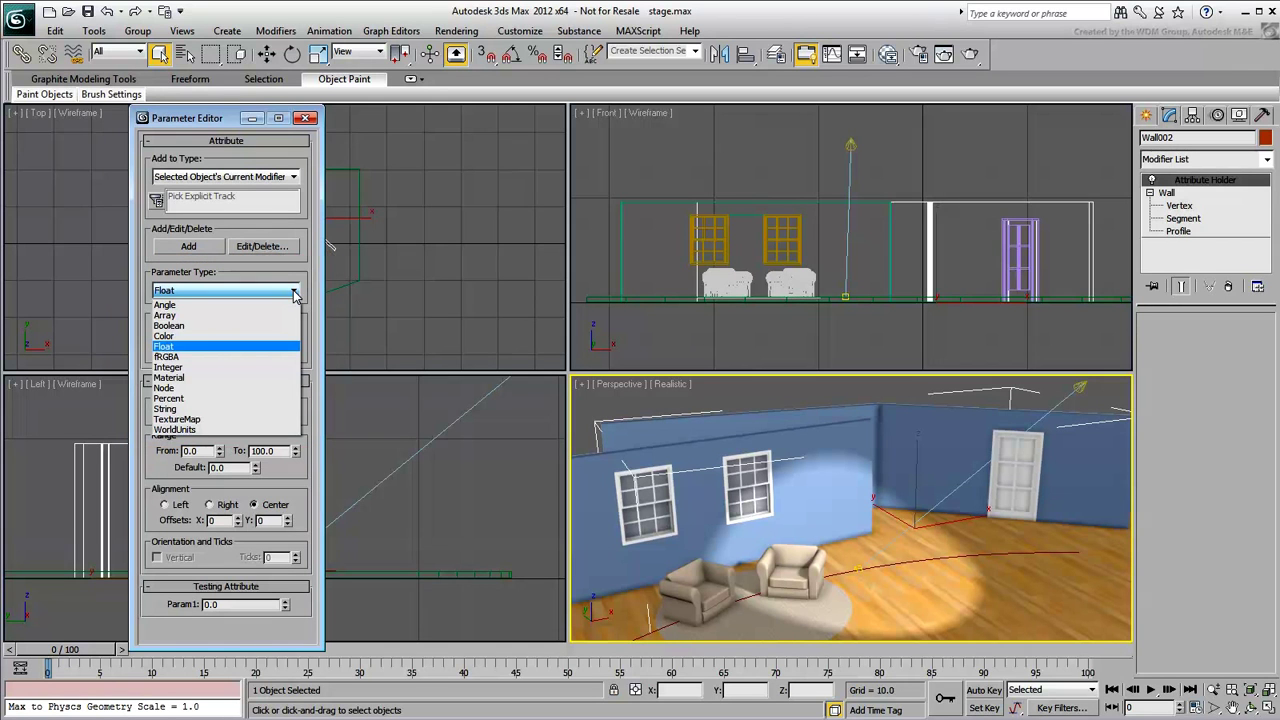
click(294, 291)
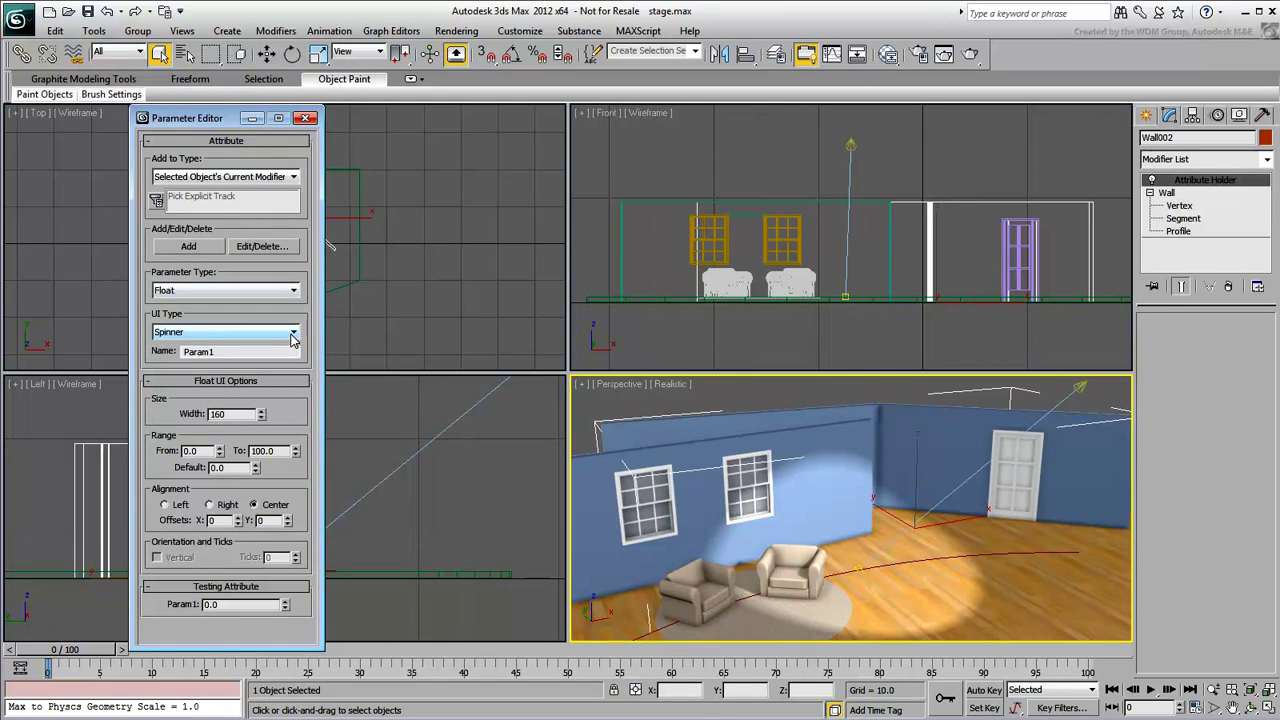
click(292, 334)
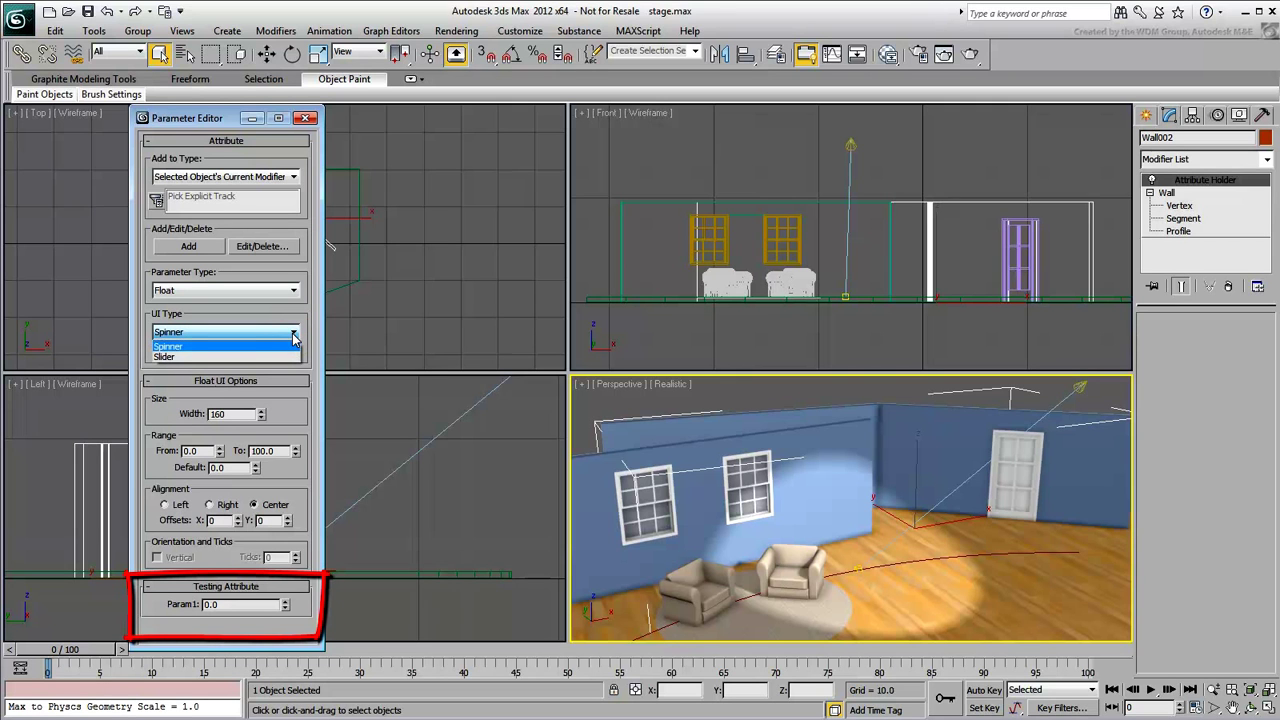
click(182, 358)
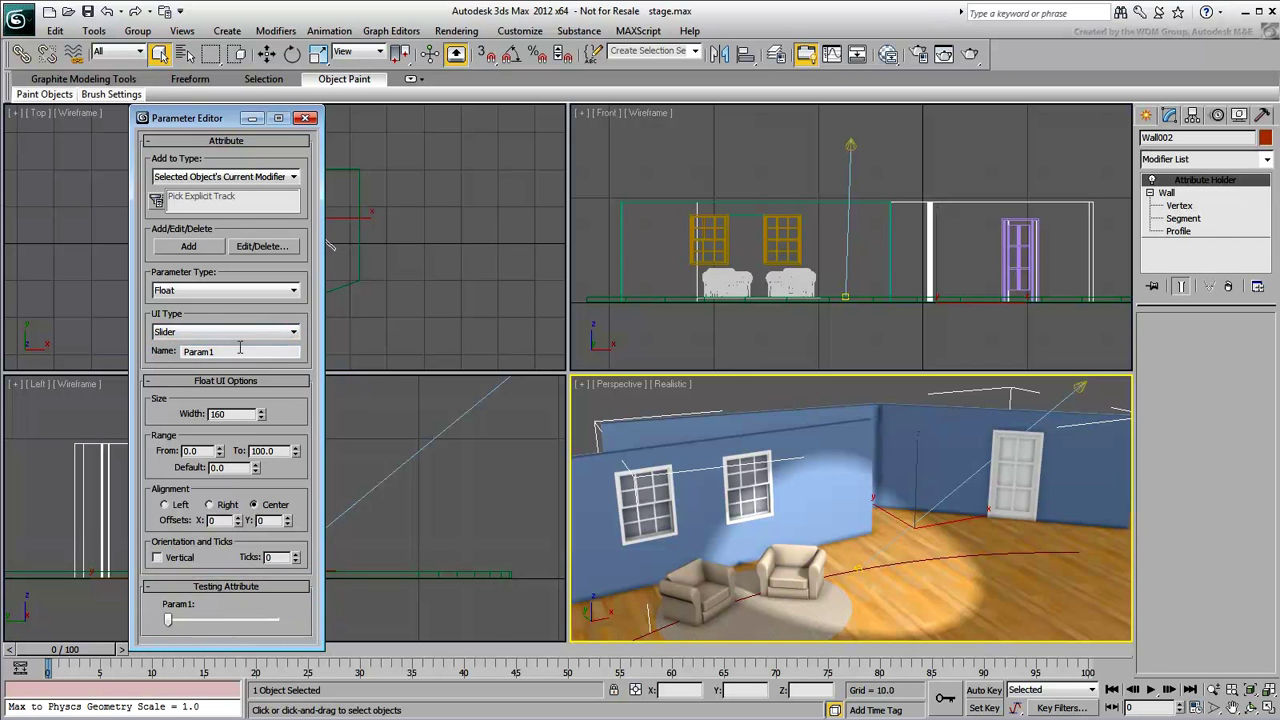
Name the attribute 'Door Opening' with a slider range up to 170.
double_click(228, 352)
text(Door Opening)
key(Return)
drag(282, 451, 245, 452)
text(170)
key(Return)
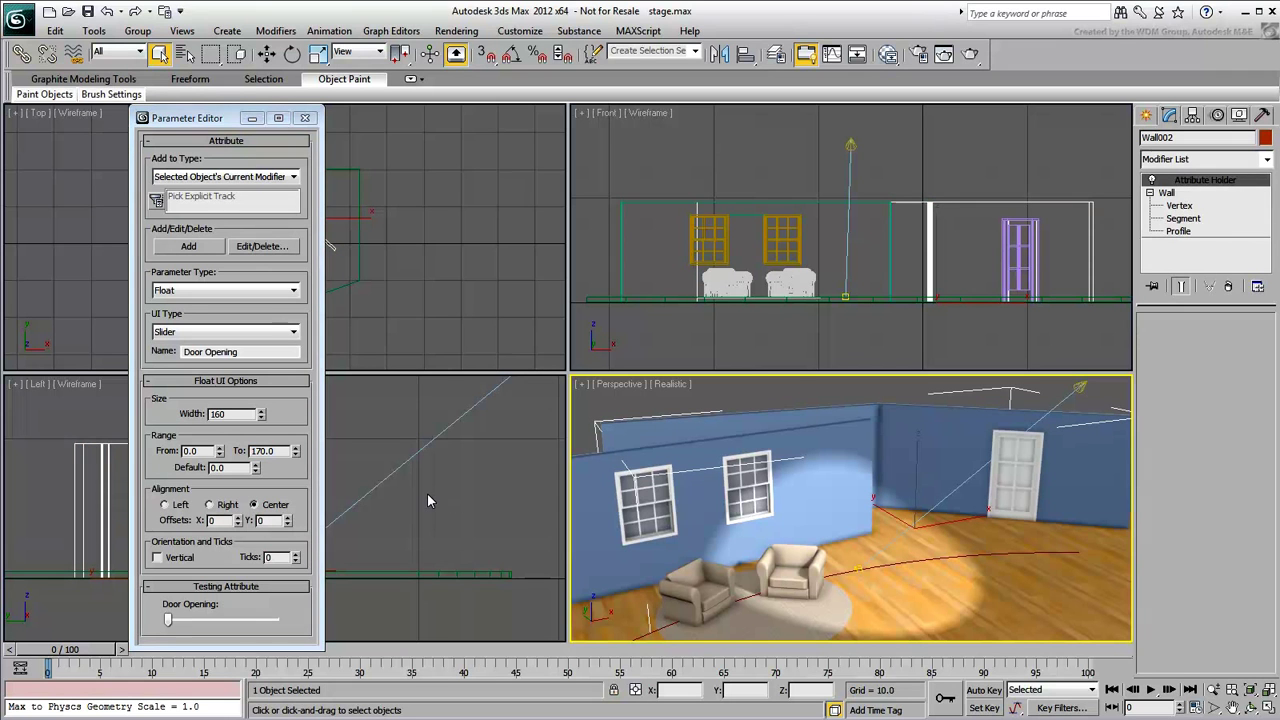
click(294, 177)
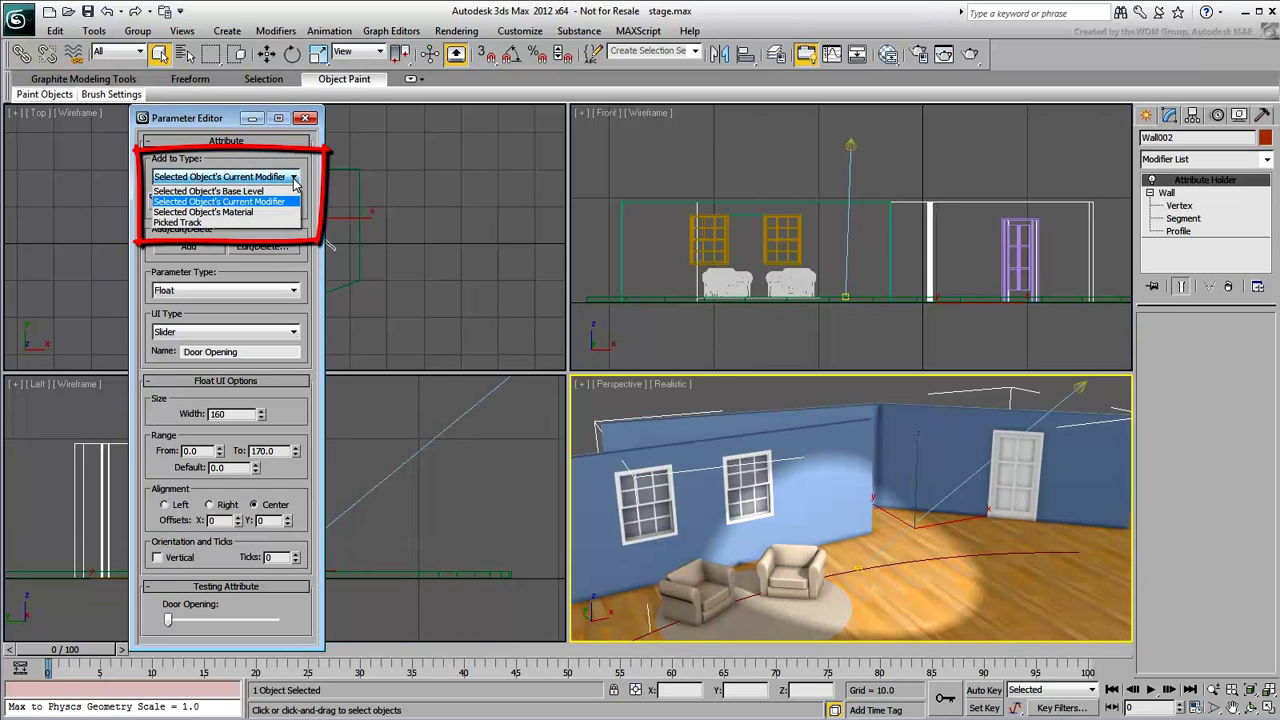
Add Door Opening to Wall002's modifier, try its slider, and maximize the Perspective view.
click(294, 178)
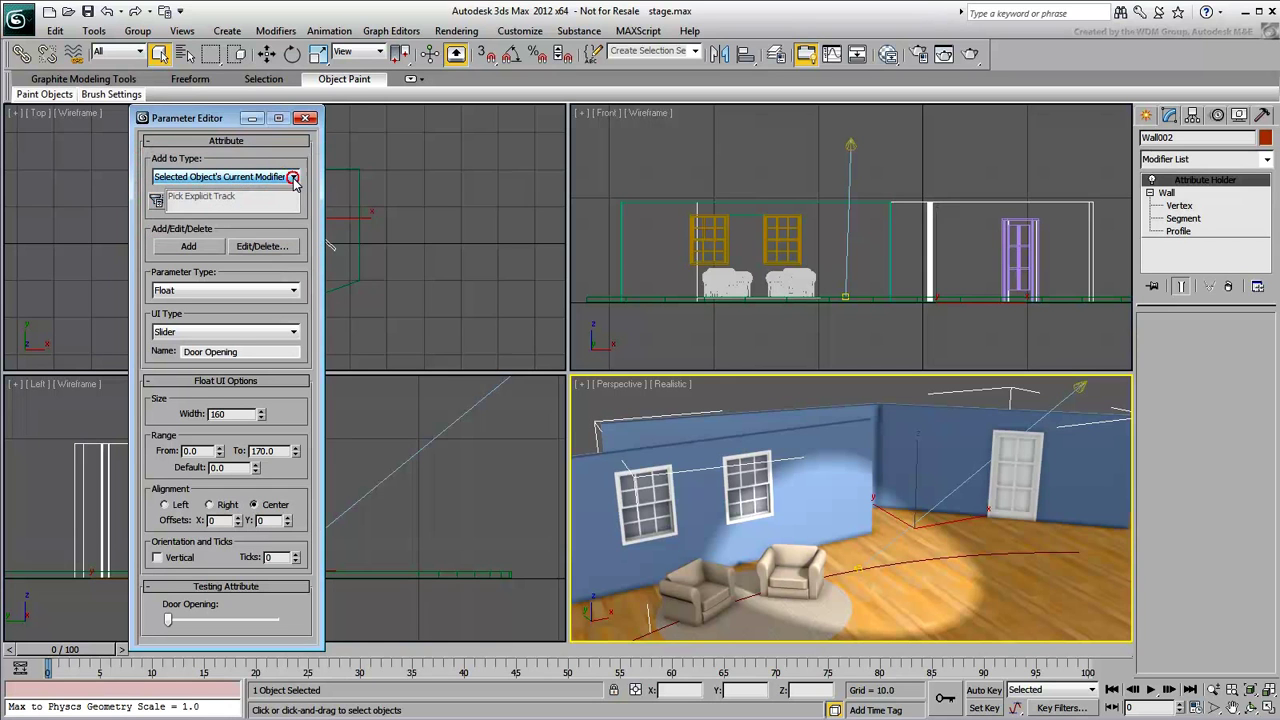
click(192, 246)
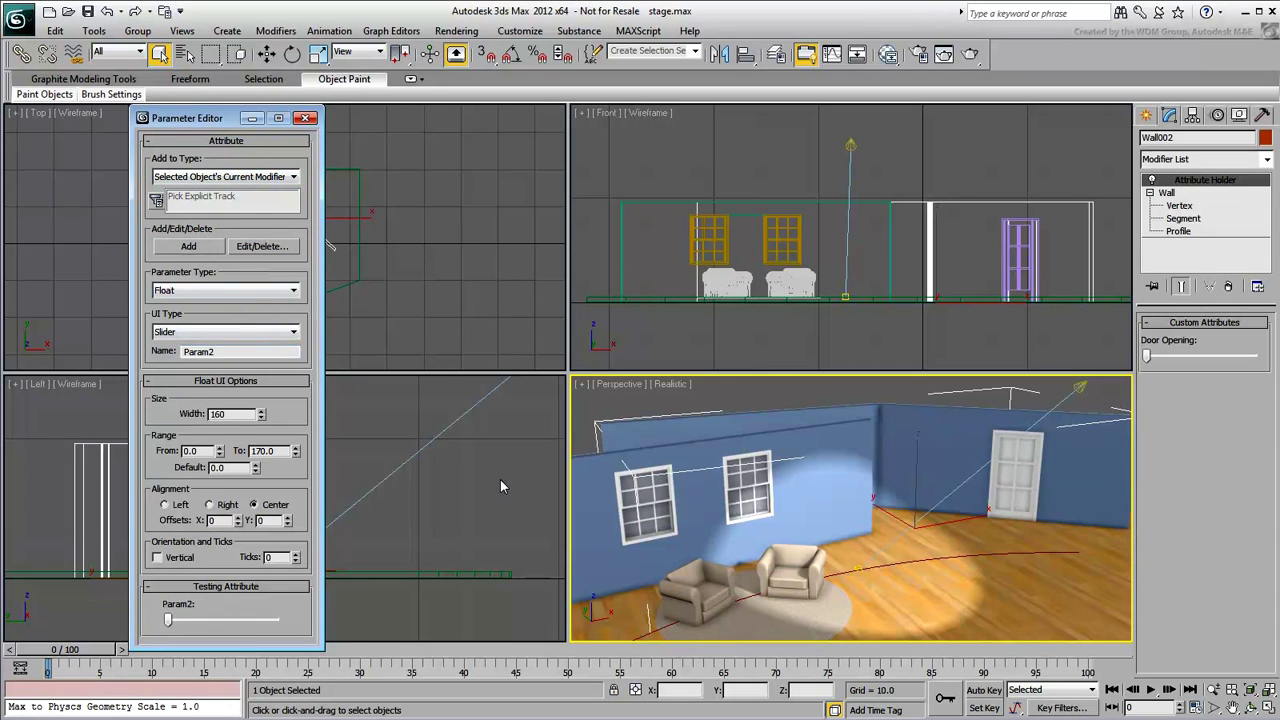
mouse_move(1147, 356)
mouse_down()
mouse_move(1255, 363)
mouse_move(1147, 358)
mouse_up()
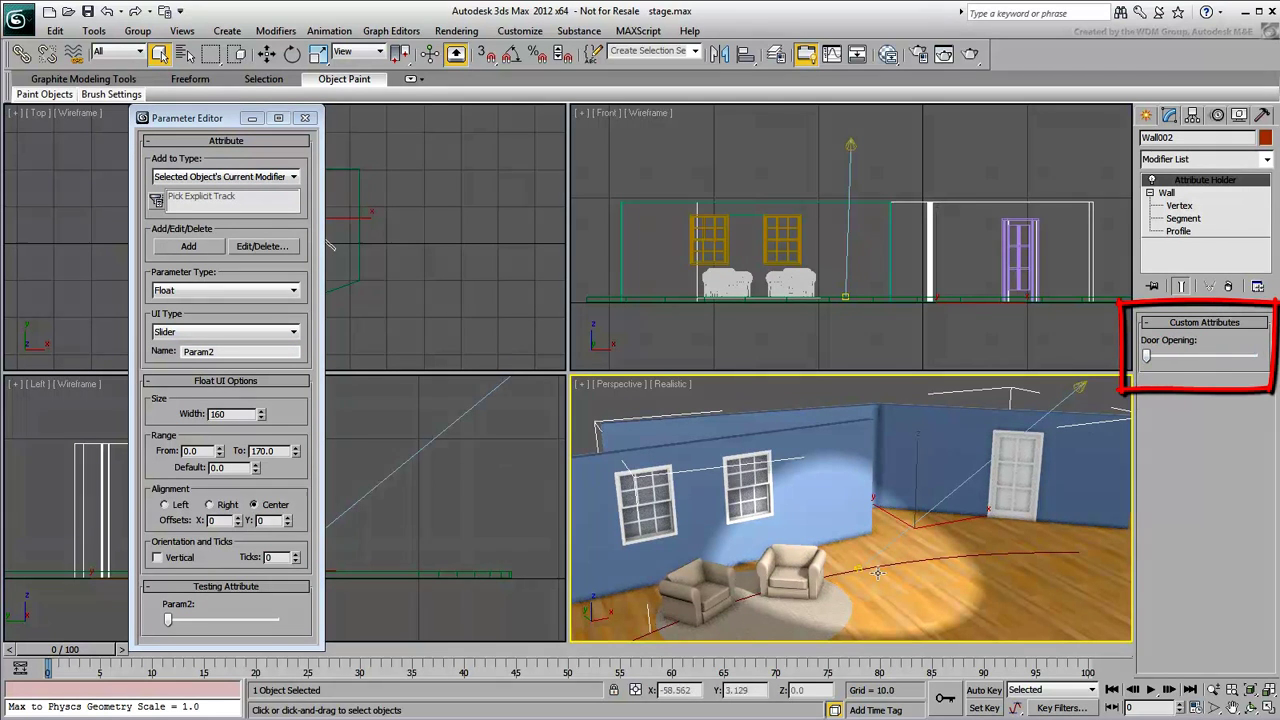
click(1268, 706)
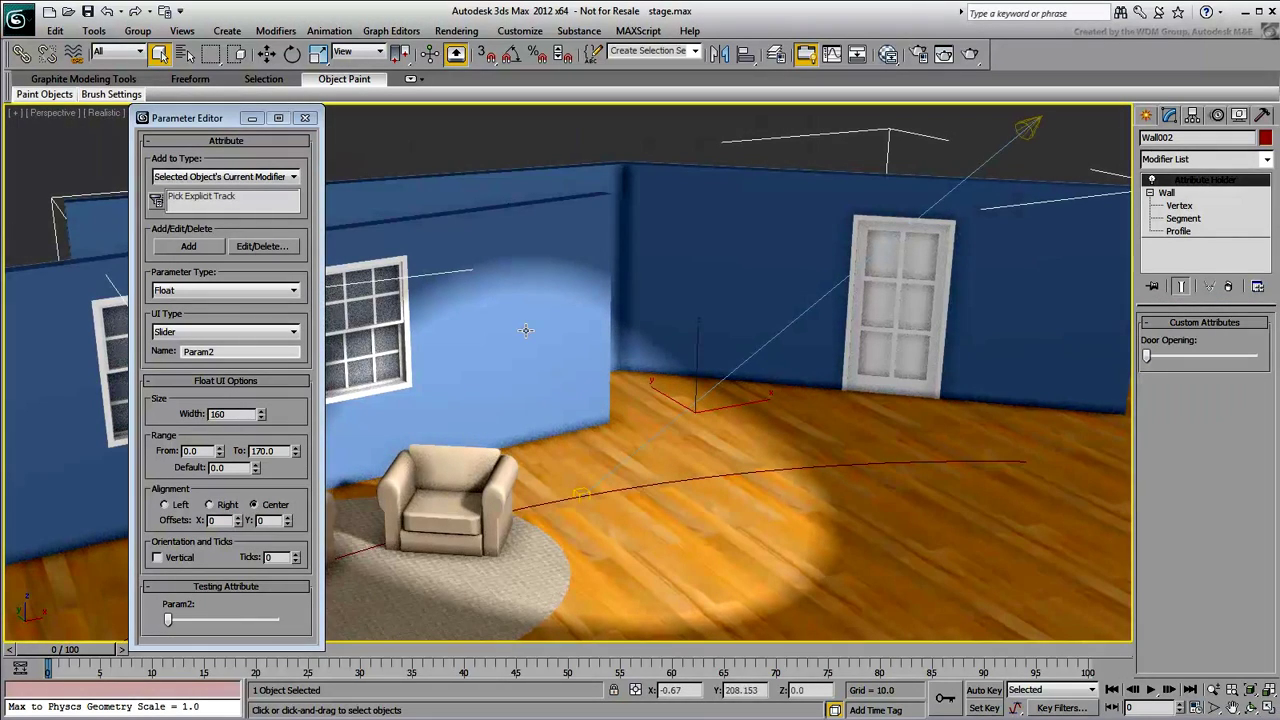
Wire from Wall002's Attribute Holder > Custom_Attributes > Door Opening and pick the door as target.
right_click(637, 216)
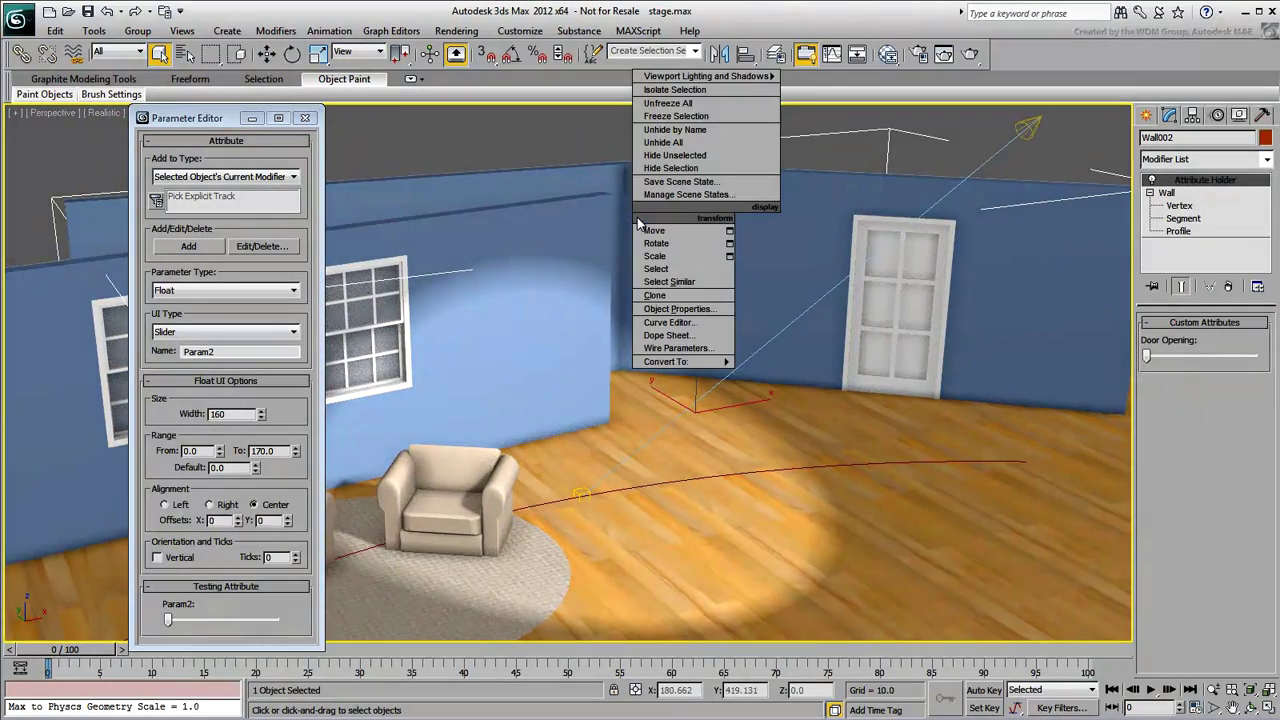
click(665, 346)
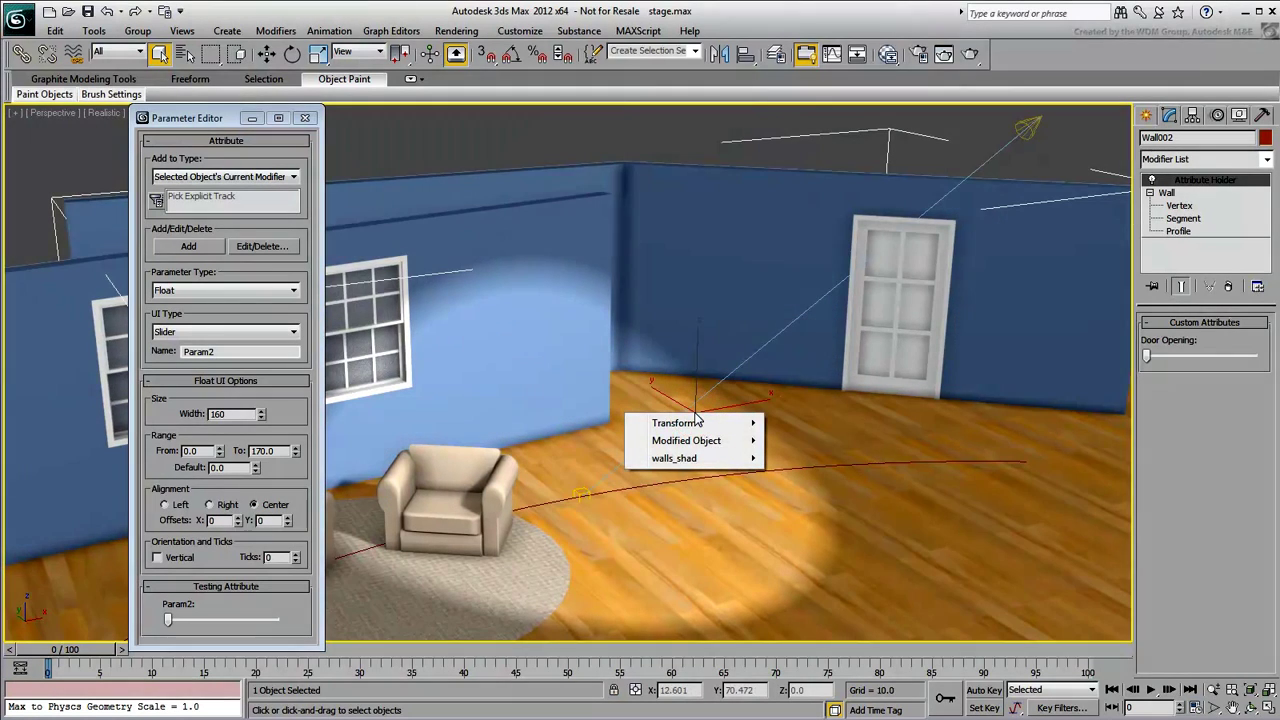
click(697, 441)
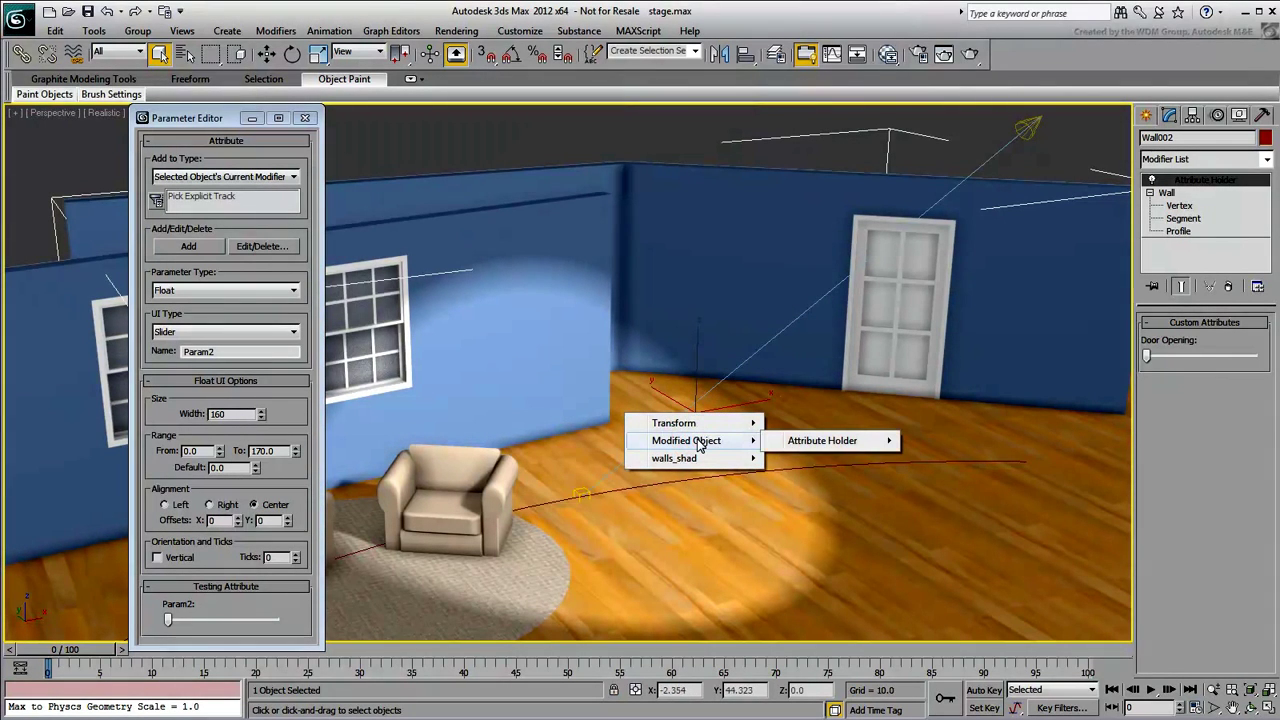
click(822, 441)
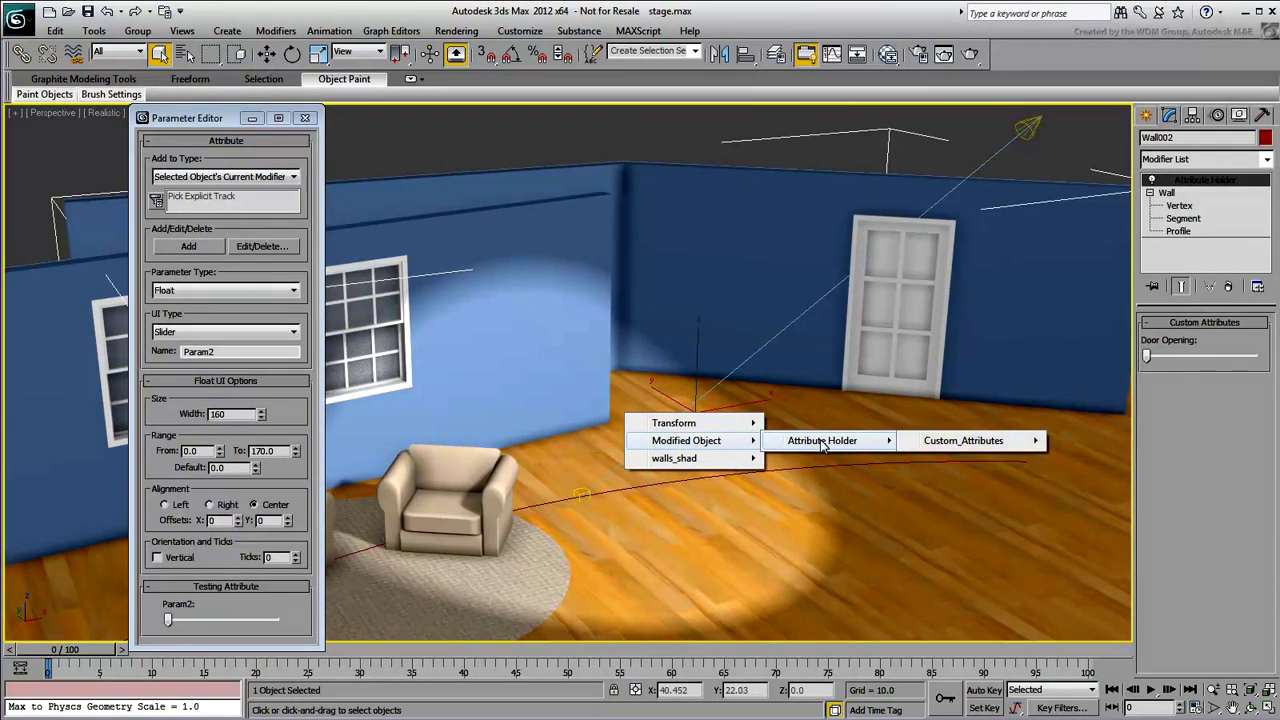
click(969, 443)
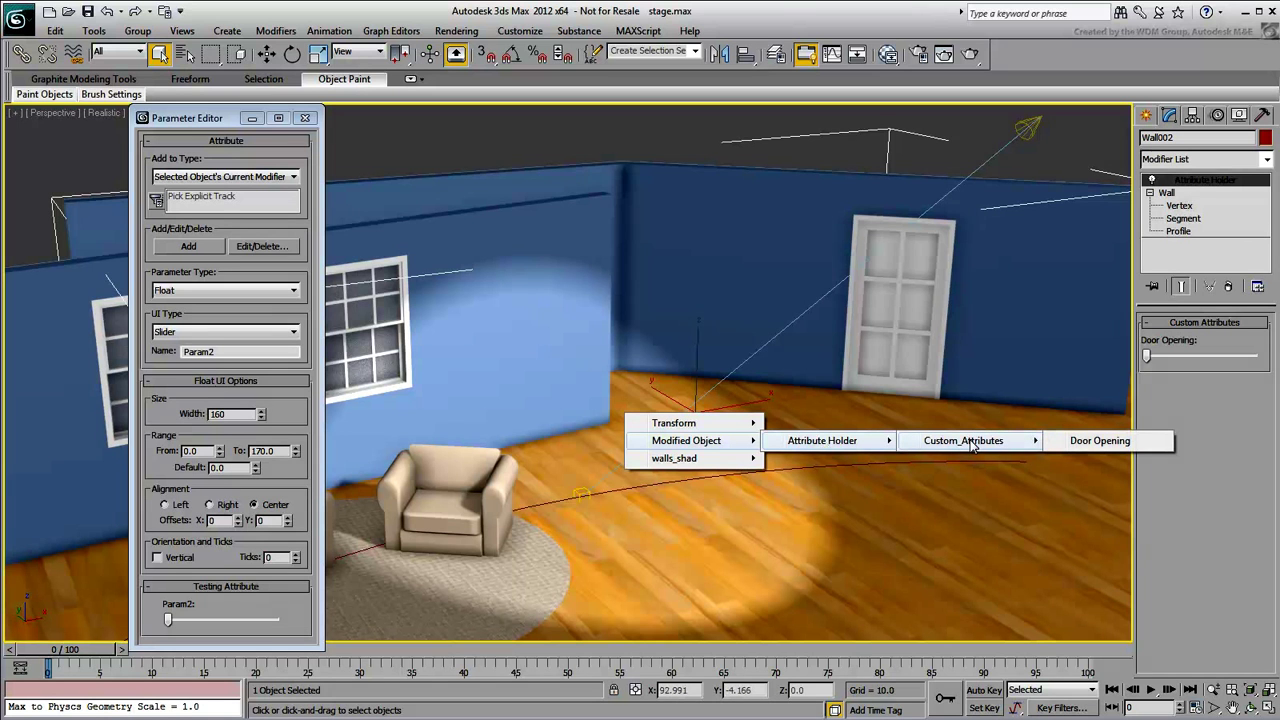
click(1097, 441)
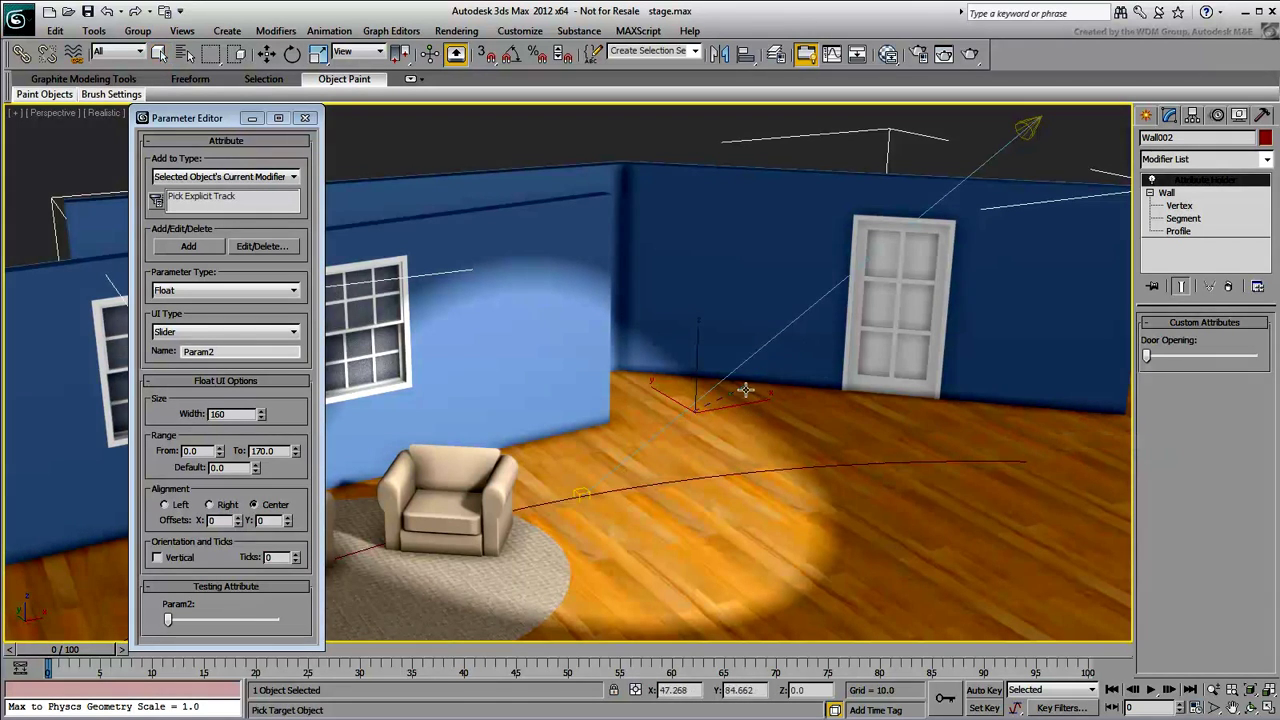
click(891, 327)
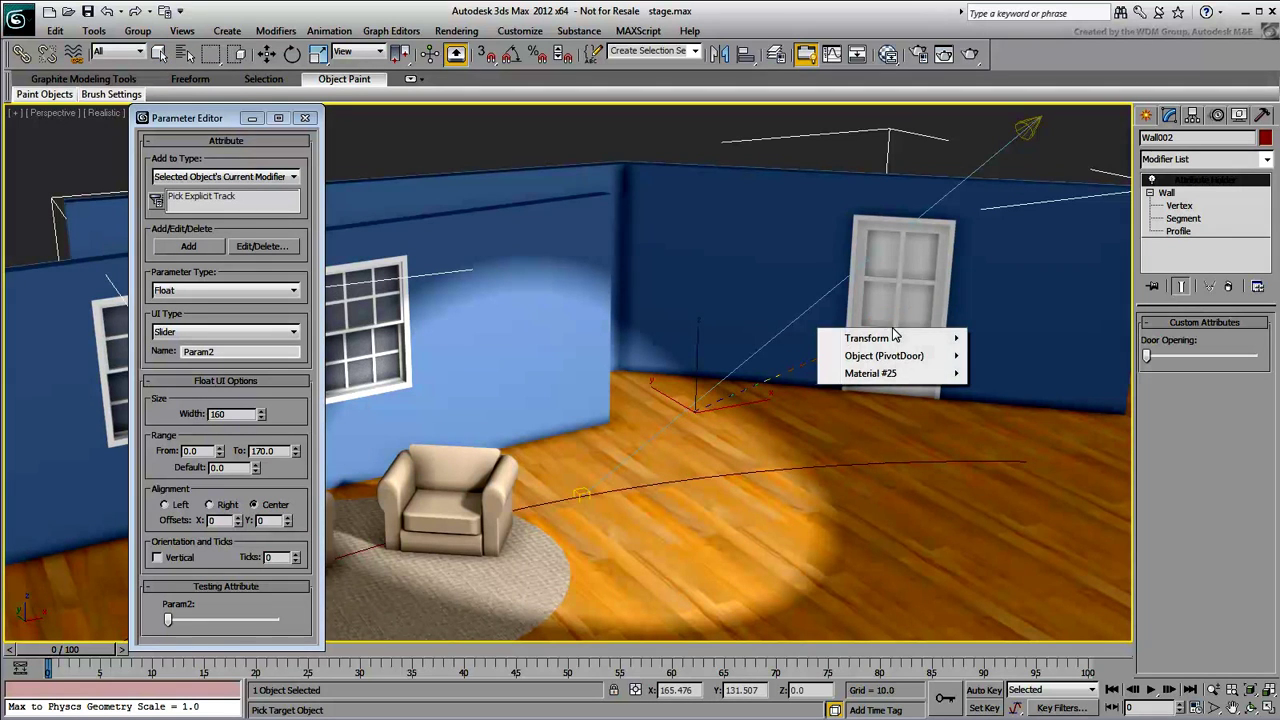
mouse_move(893, 340)
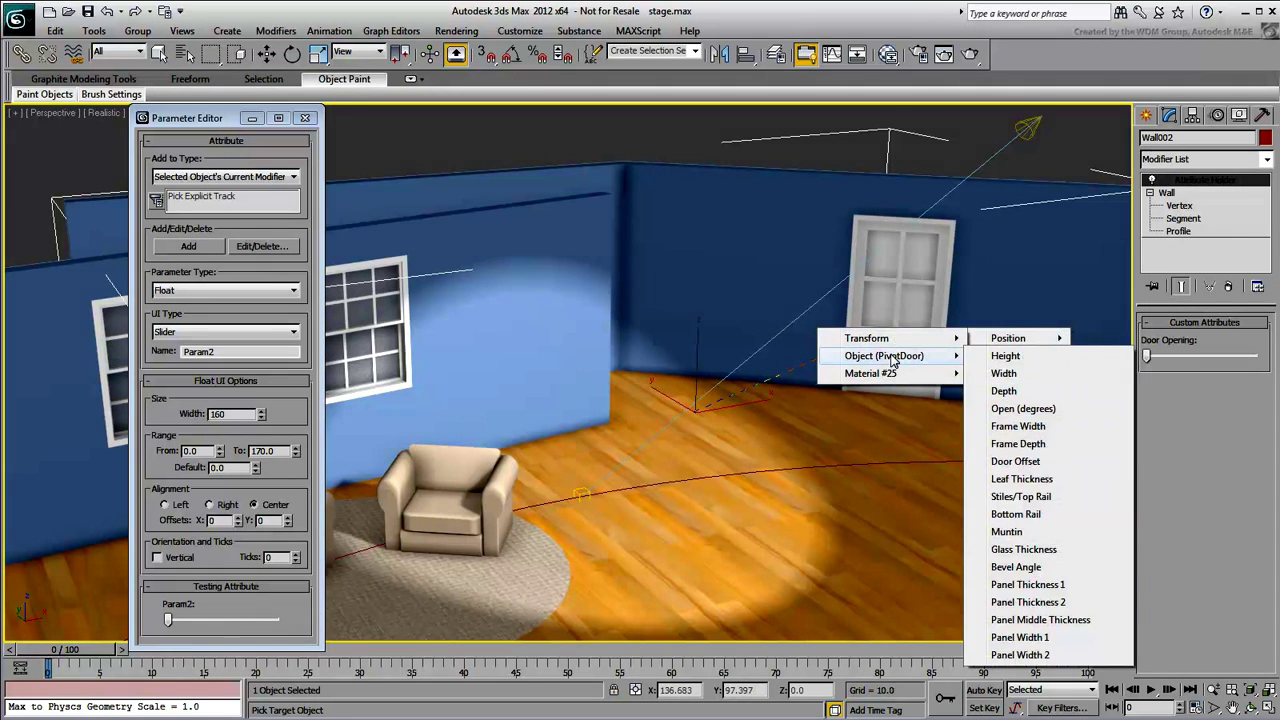
Connect Door Opening to the door's Open (degrees) with two-way (<-->) control.
click(1018, 409)
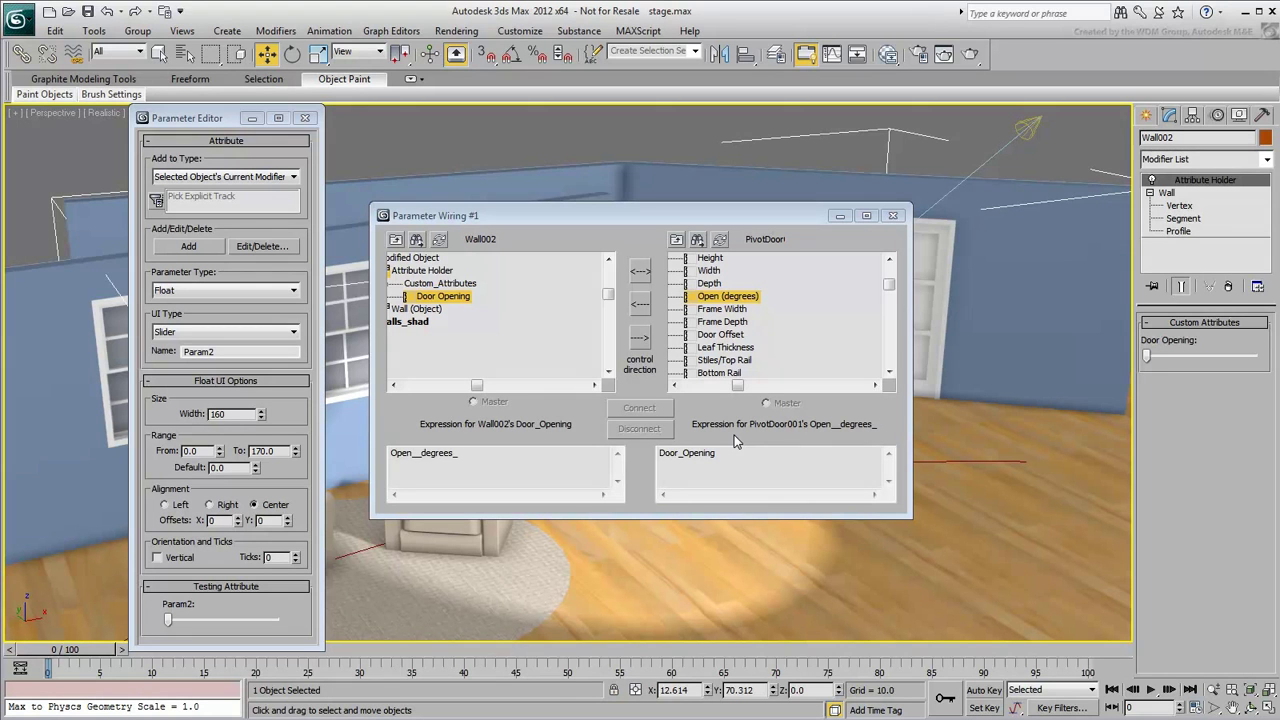
click(640, 340)
click(640, 306)
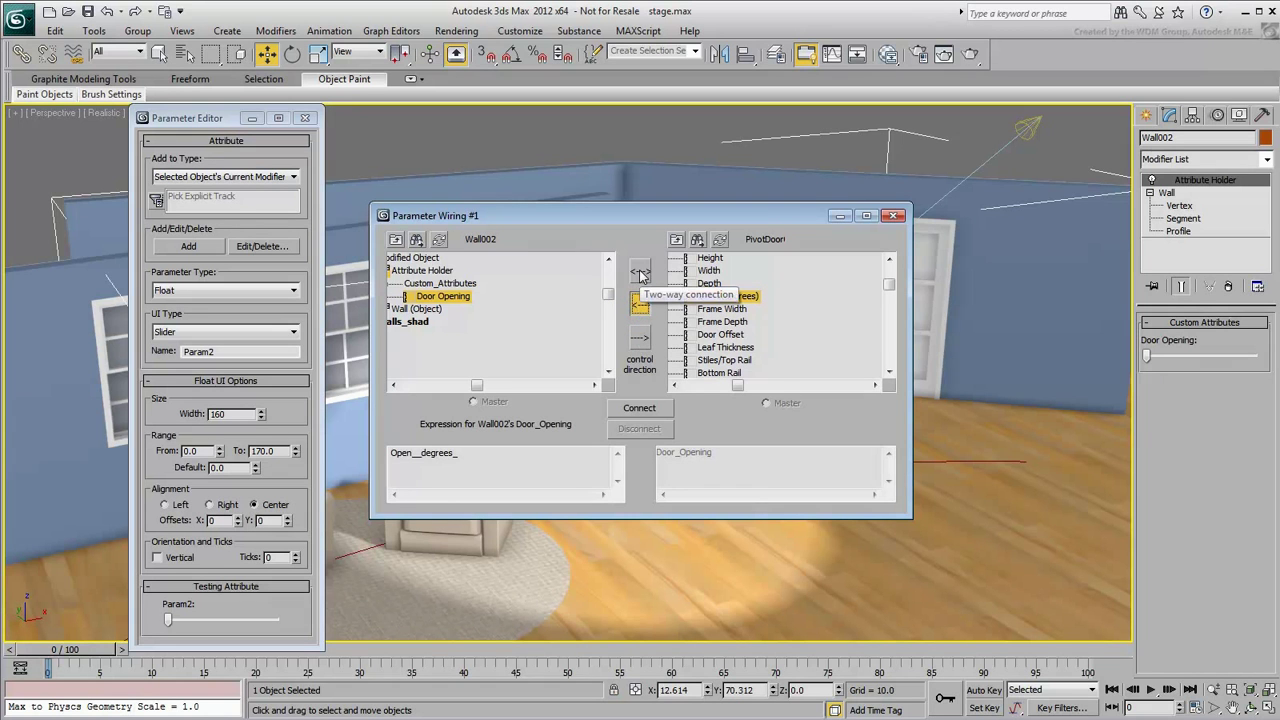
click(640, 272)
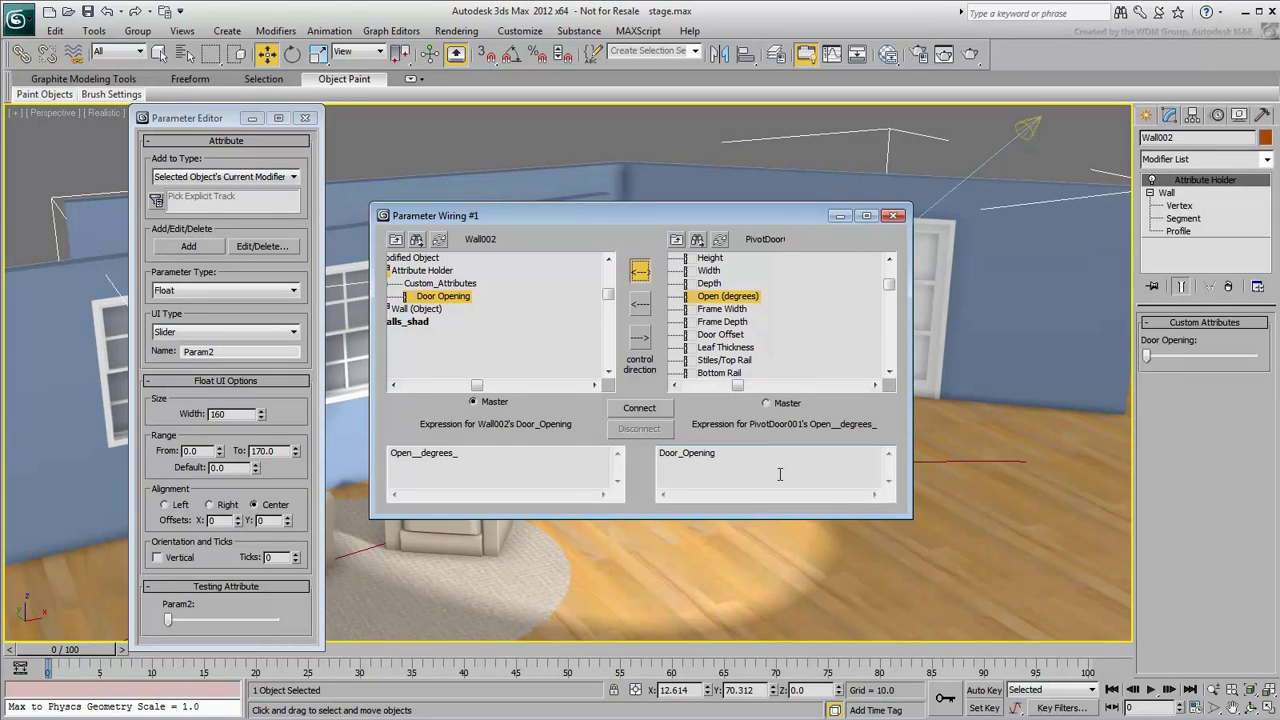
click(639, 408)
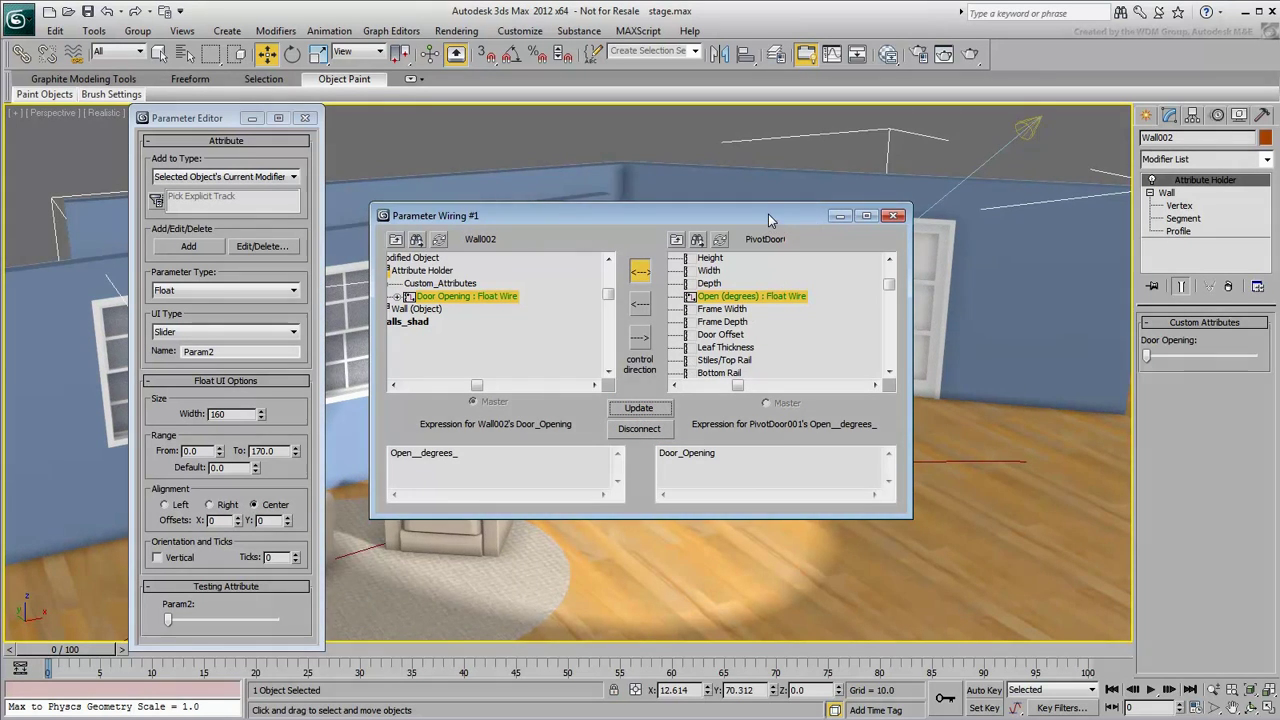
Drag the Door Opening slider to swing the door open and closed.
drag(770, 219, 605, 397)
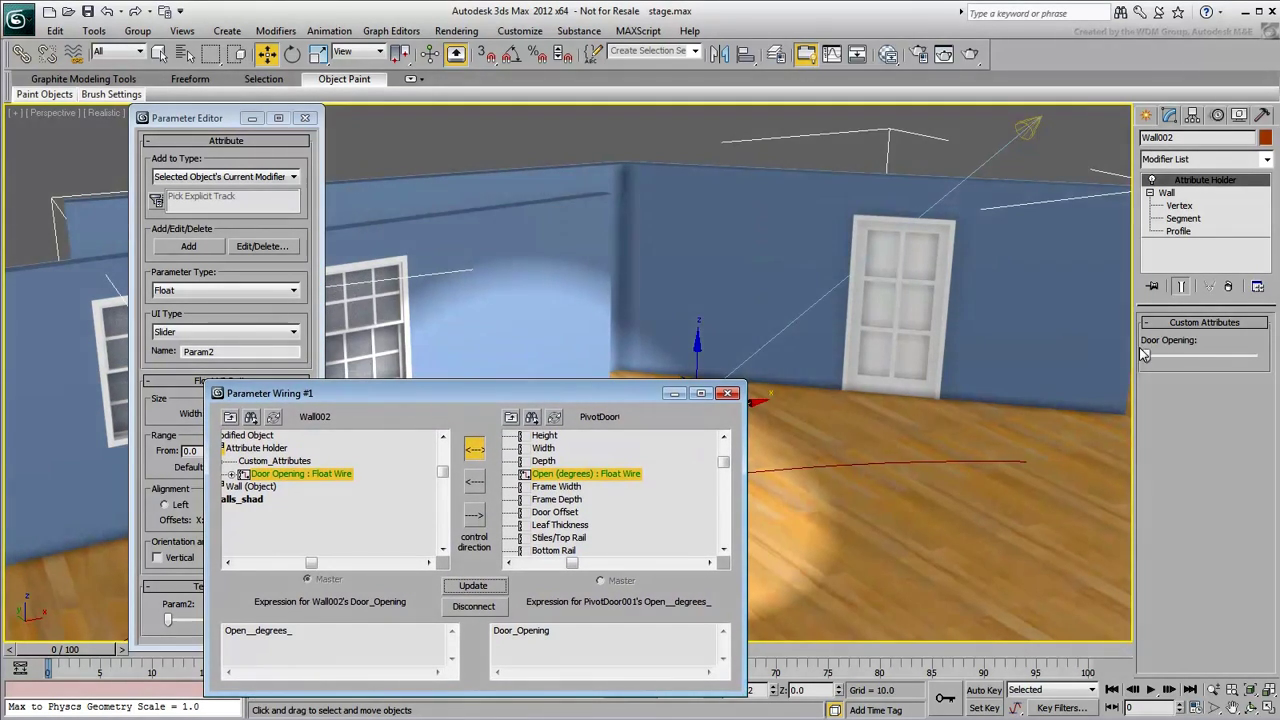
drag(1145, 357, 1220, 358)
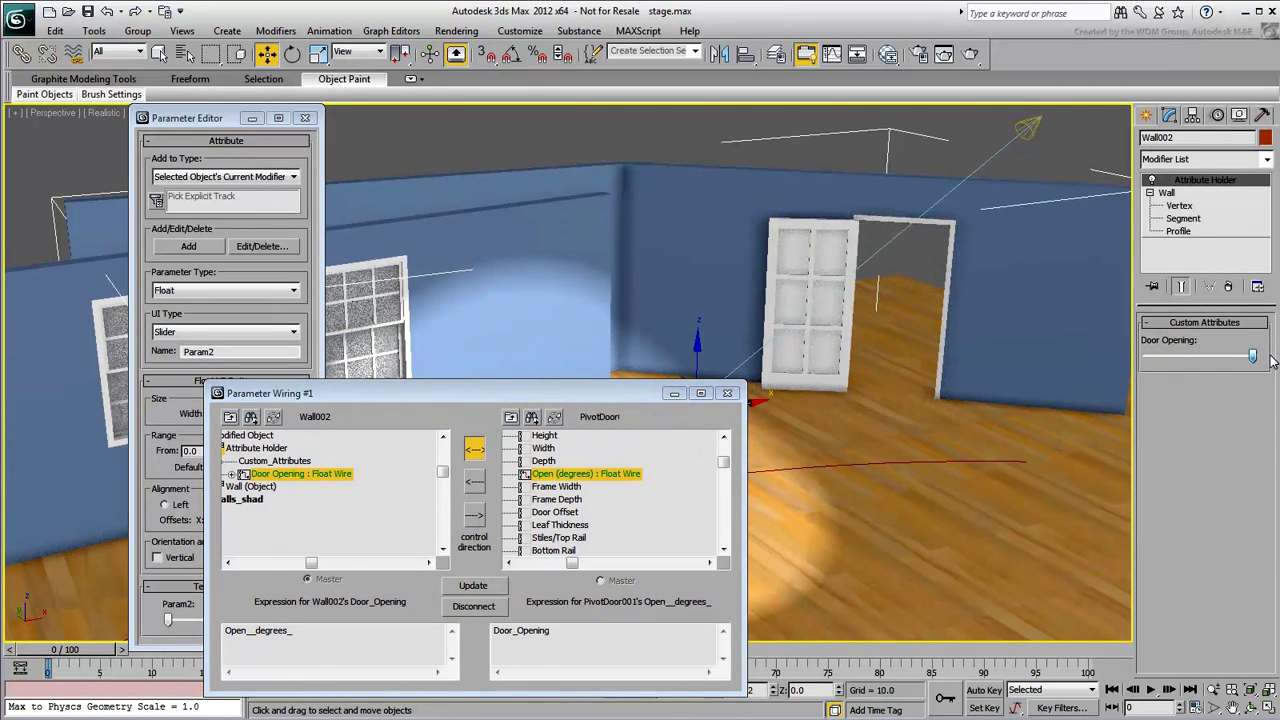
drag(1272, 360, 1146, 360)
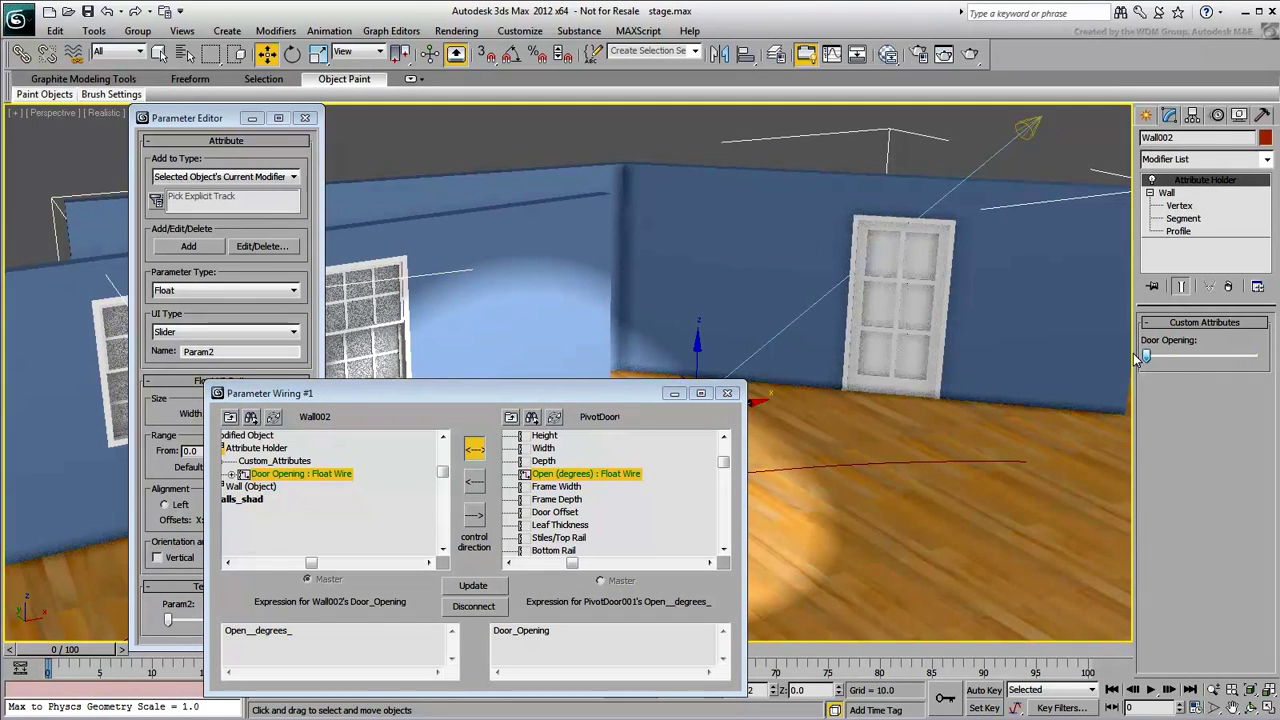
Add a 'Window 1 Open' slider ranging 0 to 90 to the wall's custom attributes.
click(727, 393)
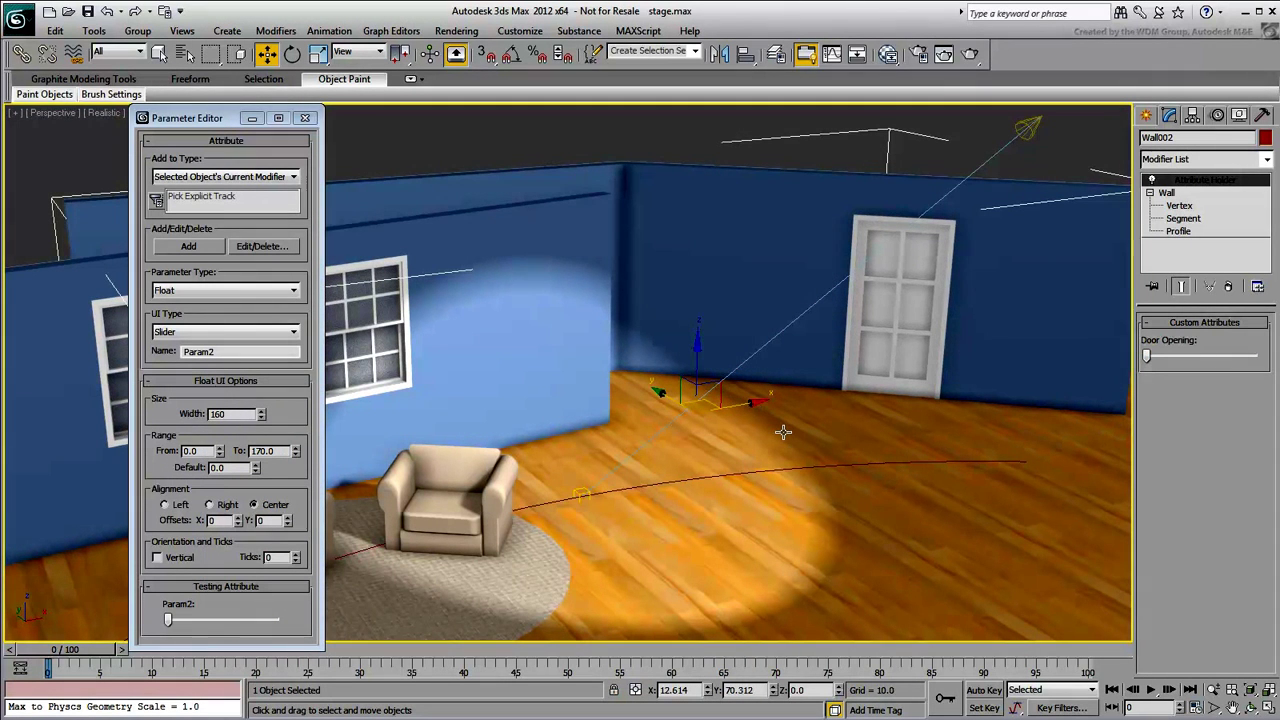
double_click(252, 352)
text(Window 1 Open)
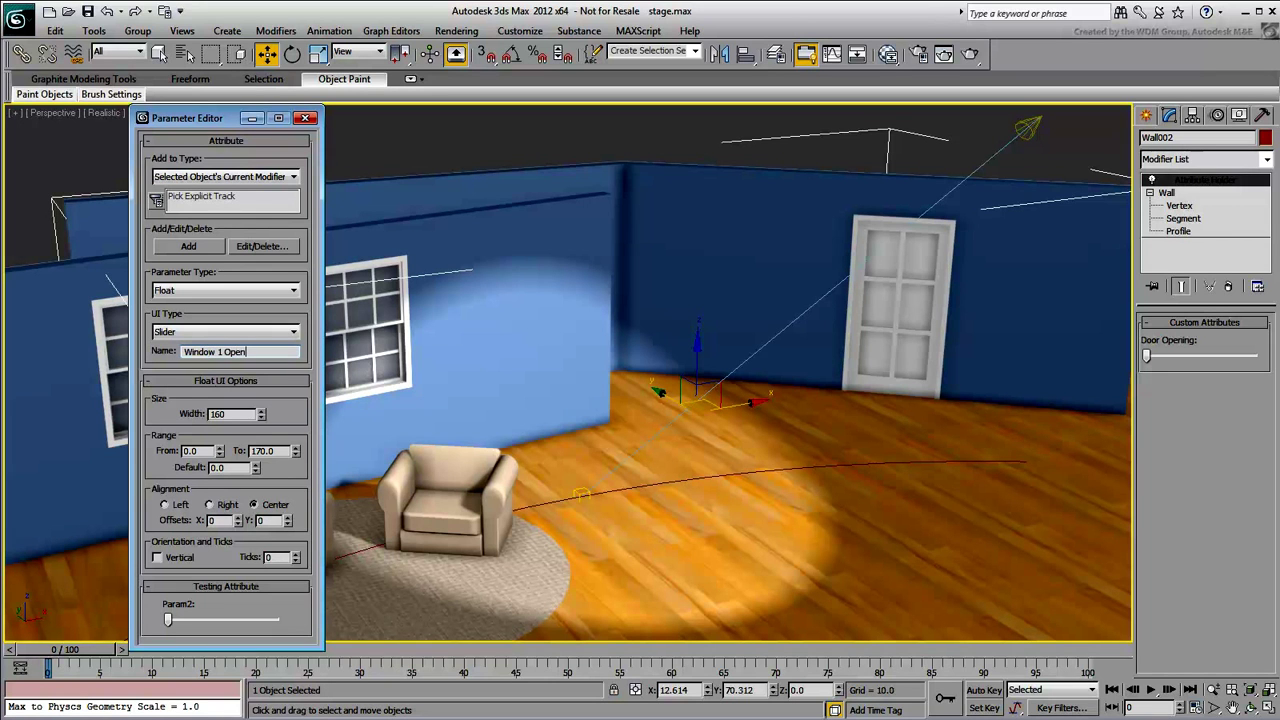
key(Return)
drag(276, 451, 243, 455)
text(90)
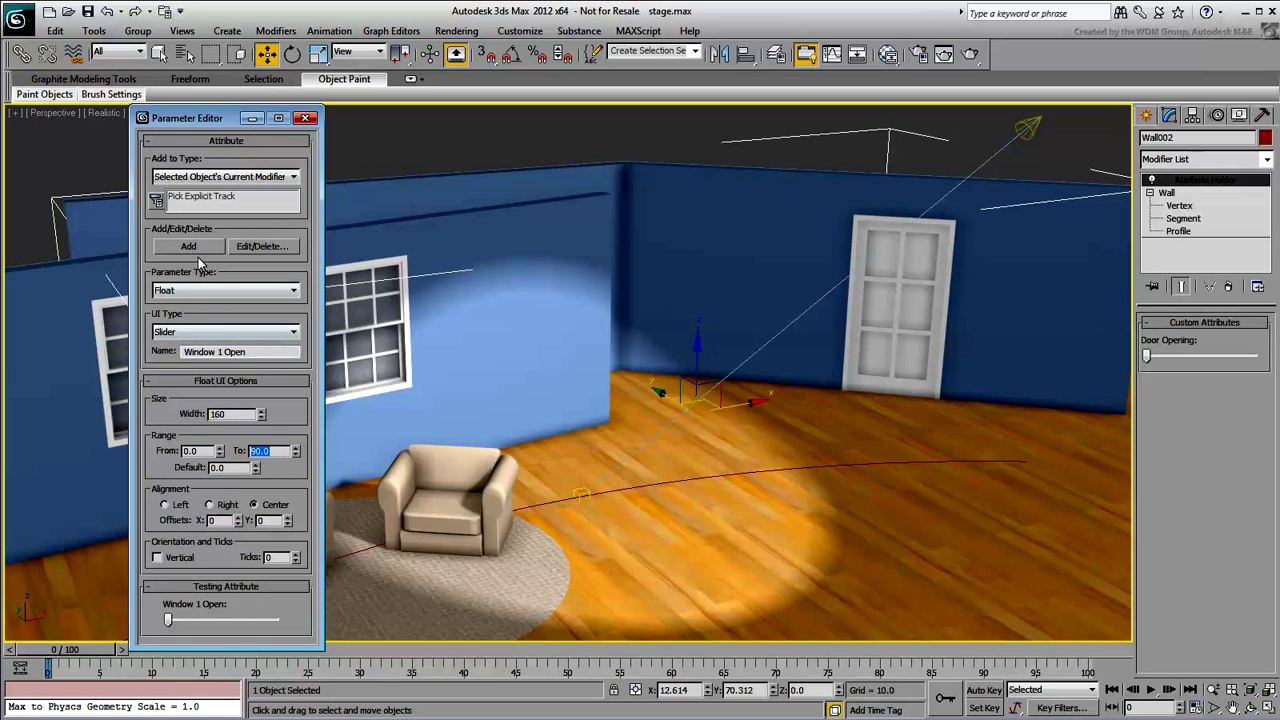
click(190, 248)
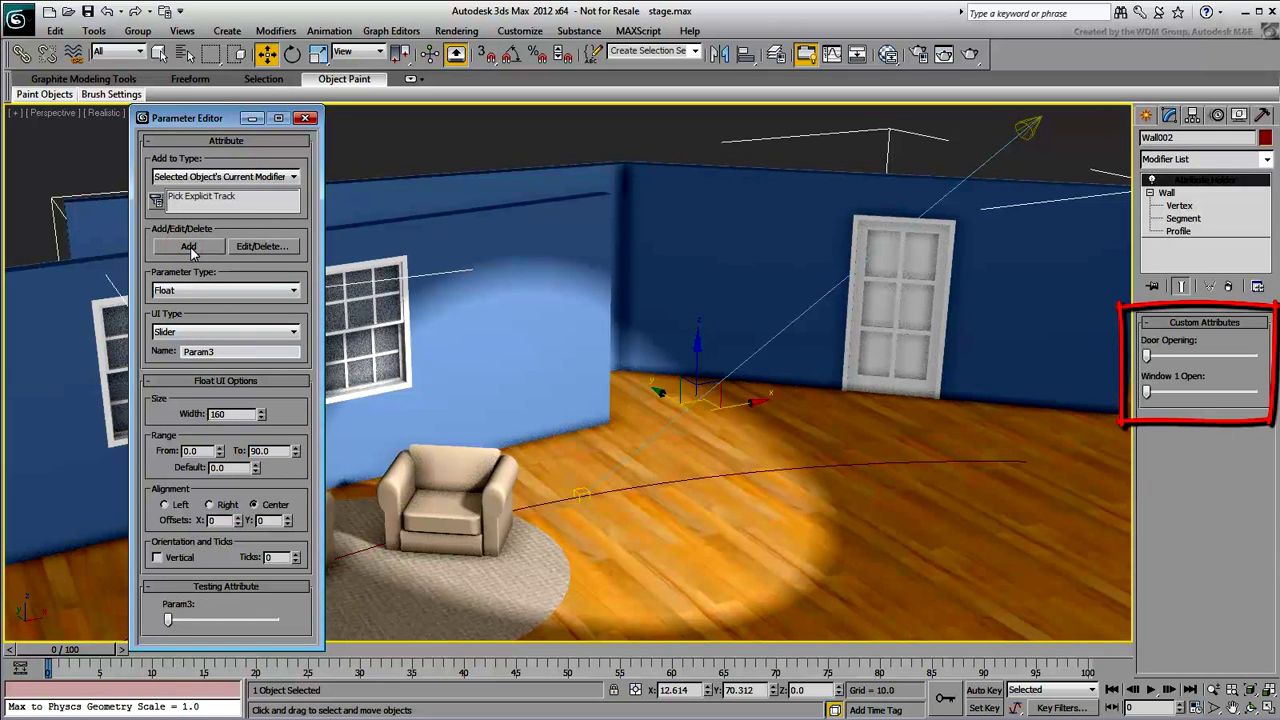
Try the Window 1 Open slider, then pick it as the wire source under Custom_Attributes.
drag(1150, 398, 1117, 398)
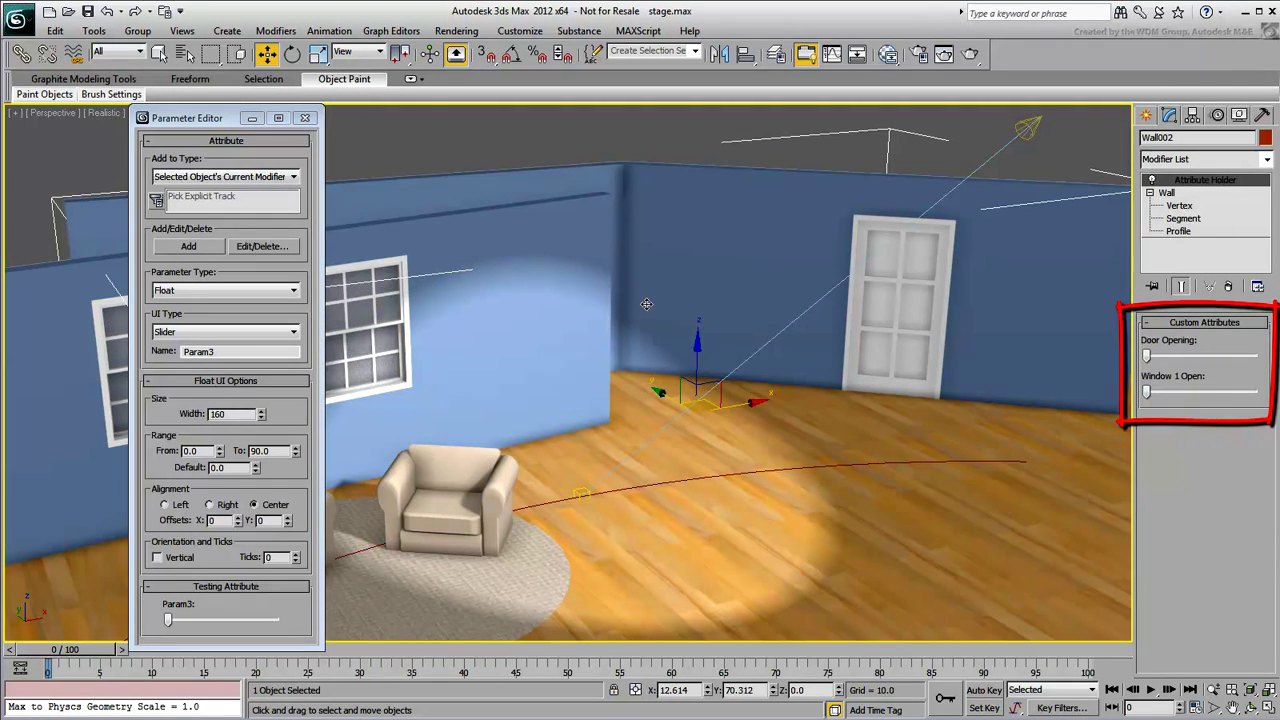
right_click(646, 304)
click(695, 410)
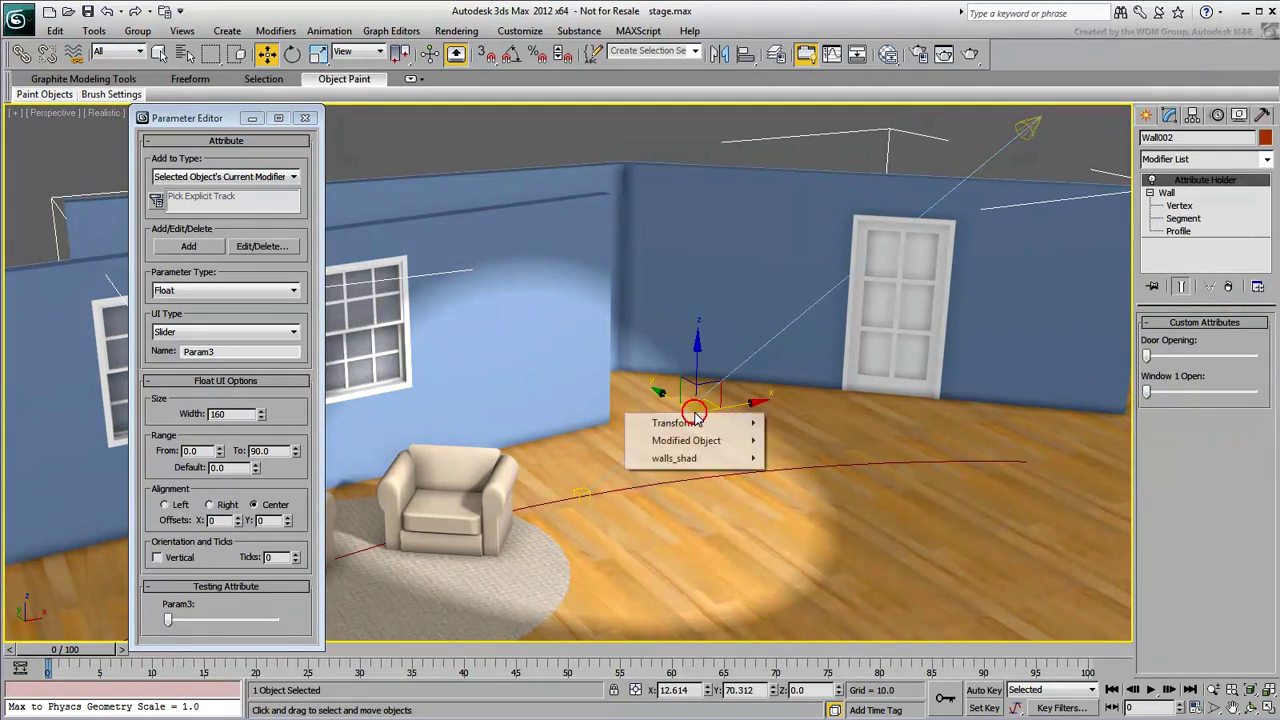
click(694, 440)
click(843, 445)
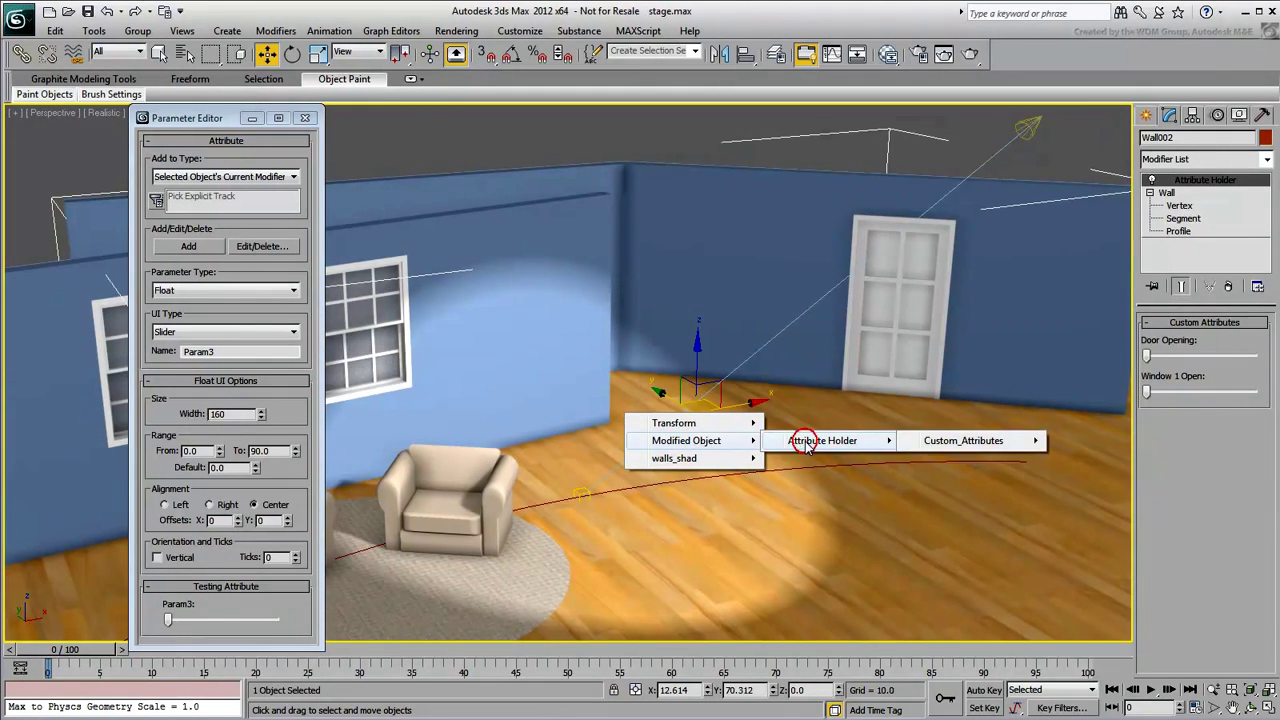
click(940, 441)
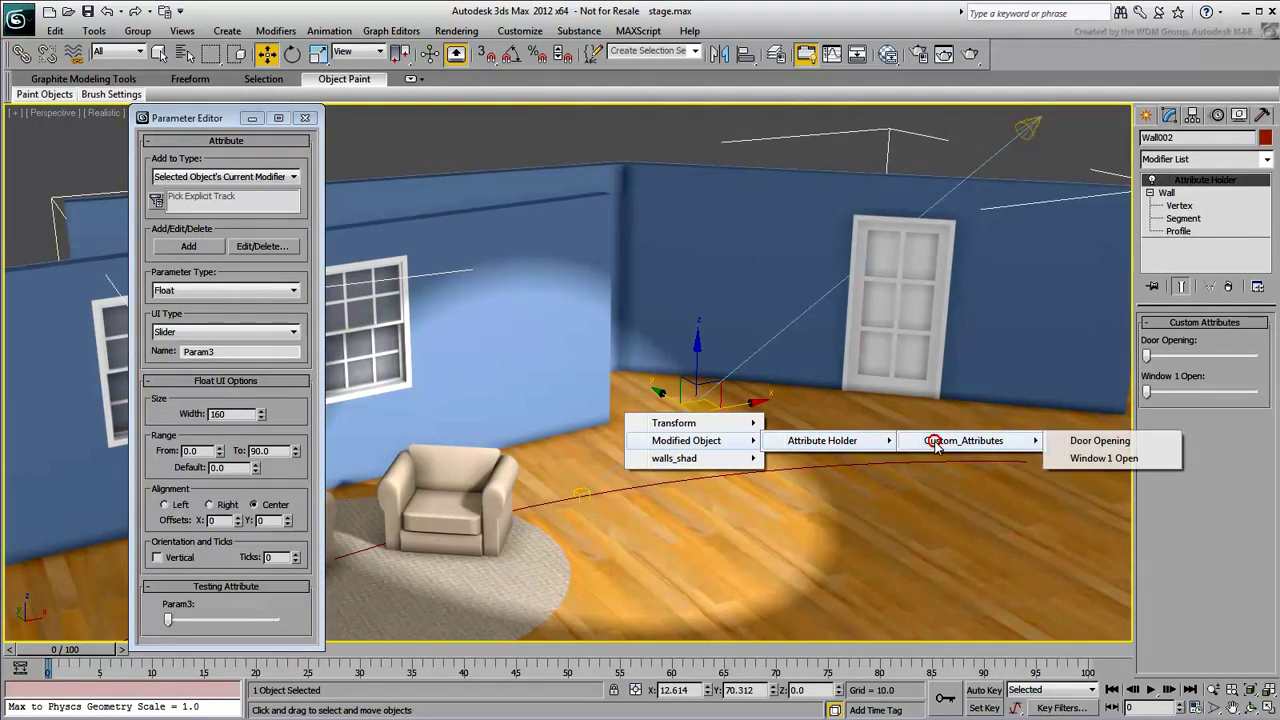
click(1102, 458)
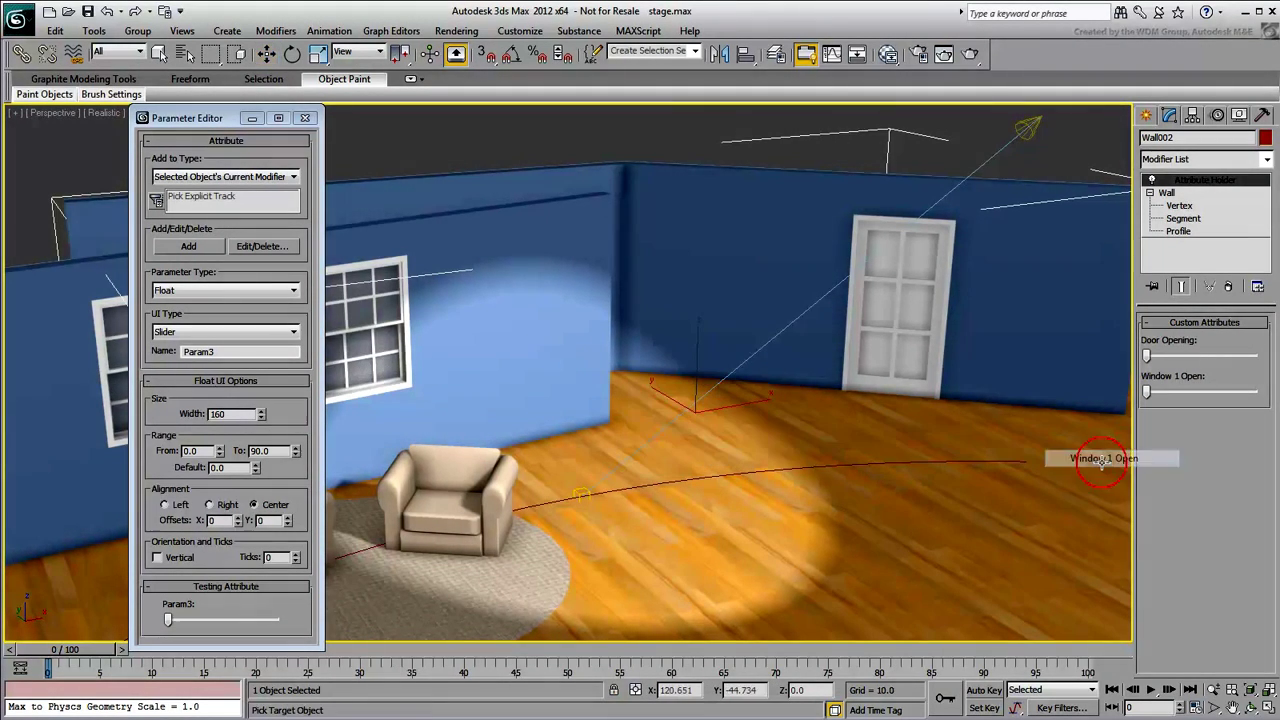
Wire it two-way to the sliding window's Percent Open and close the wiring window.
click(357, 340)
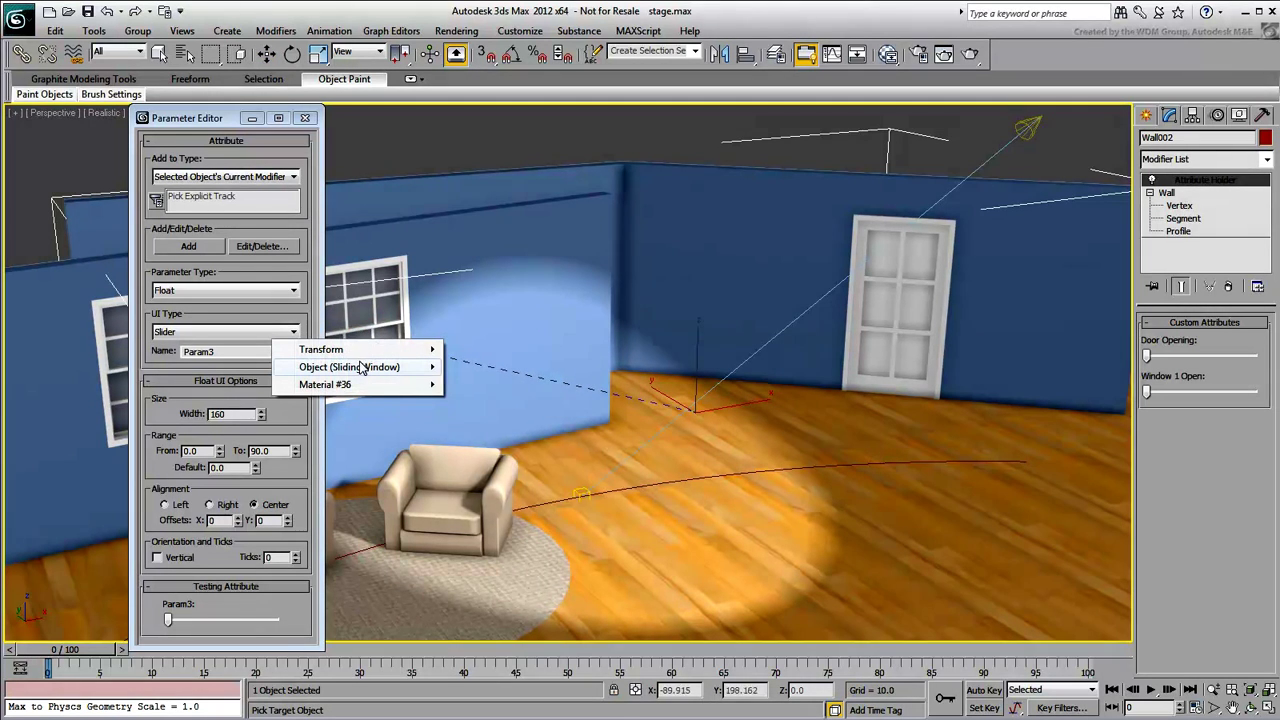
mouse_move(361, 368)
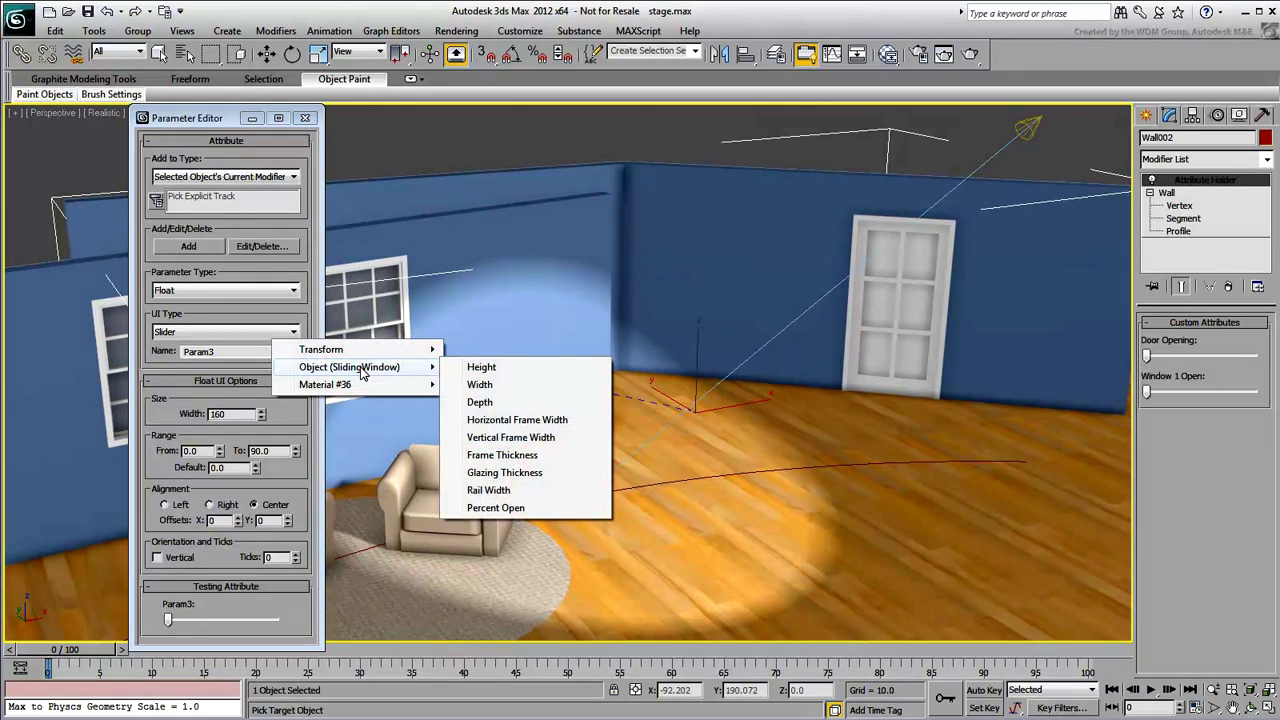
click(496, 508)
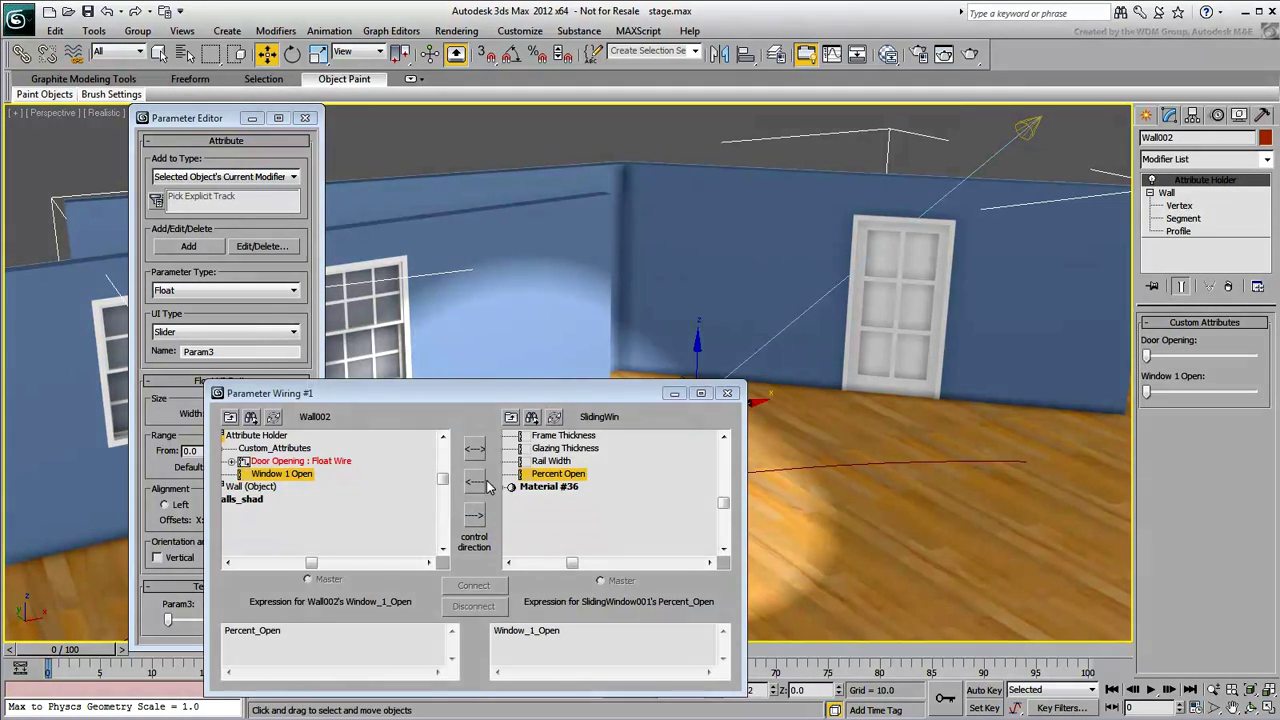
click(475, 449)
click(473, 586)
click(729, 394)
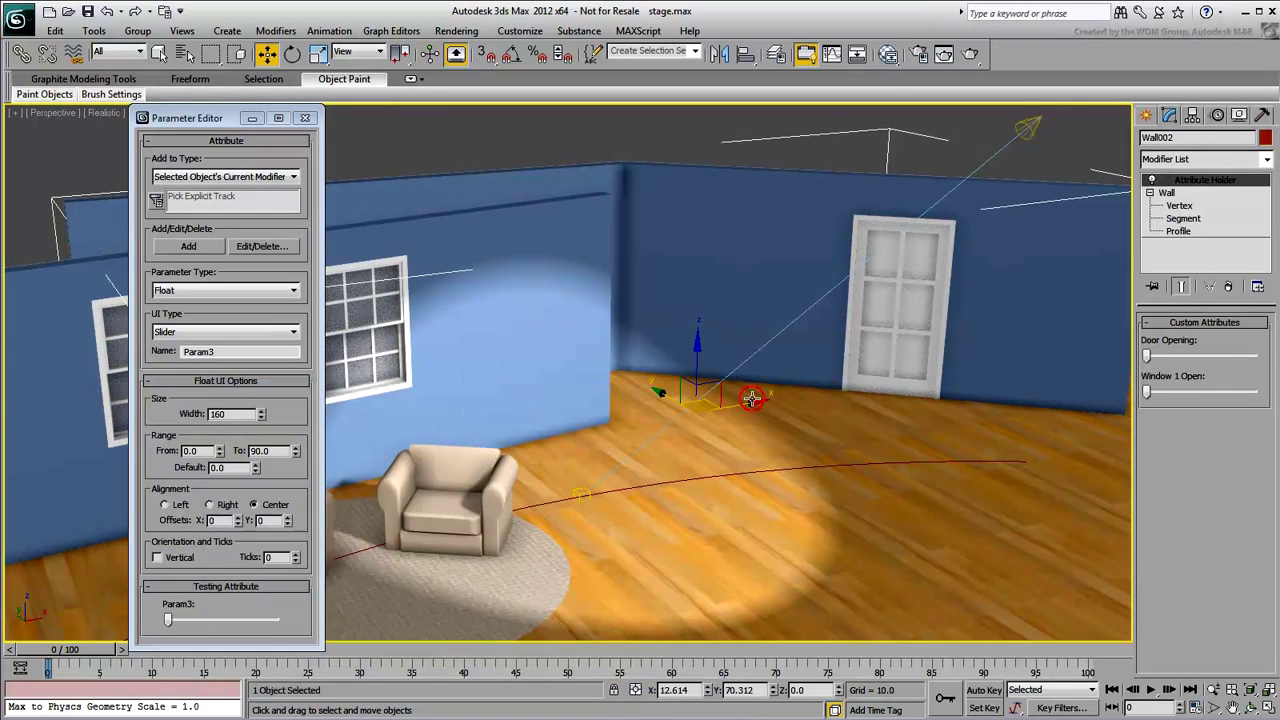
Nudge the first window slider, then add a 'Window 2 Open' attribute to the wall.
mouse_move(1147, 392)
mouse_down()
mouse_move(1214, 396)
mouse_move(1138, 397)
mouse_up()
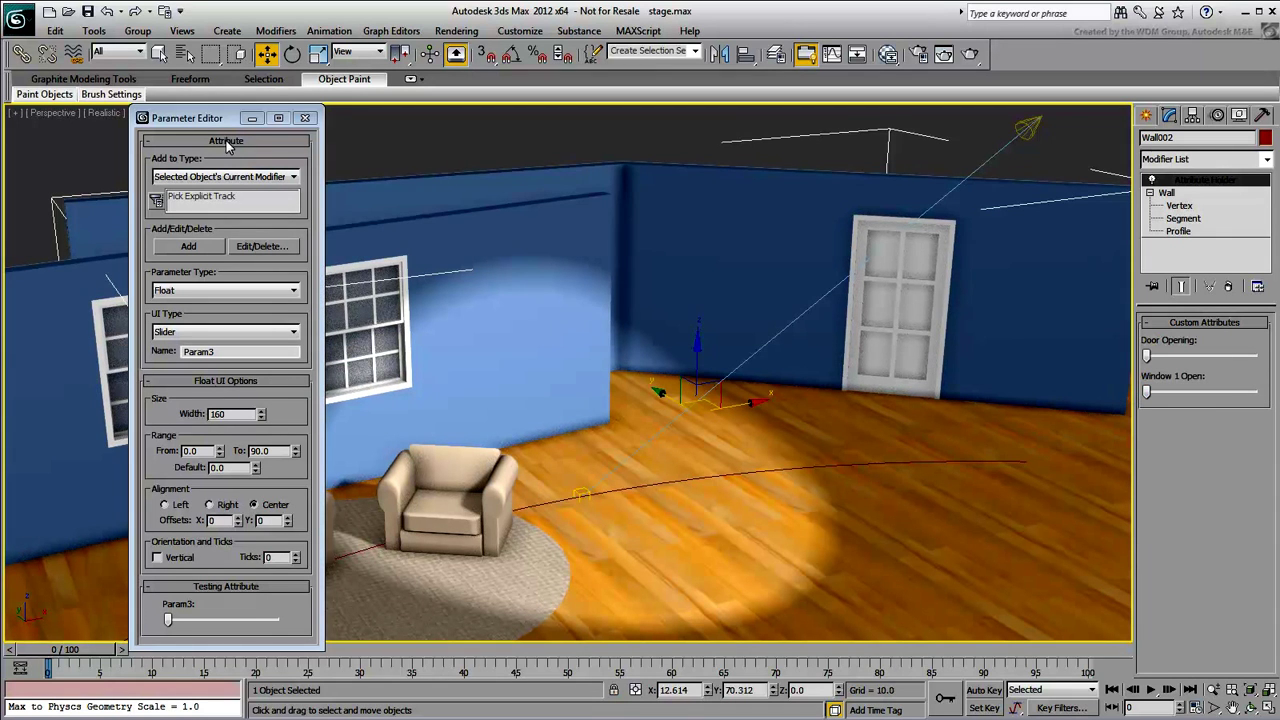
drag(223, 117, 210, 117)
drag(205, 352, 155, 357)
text(Window 2 Open)
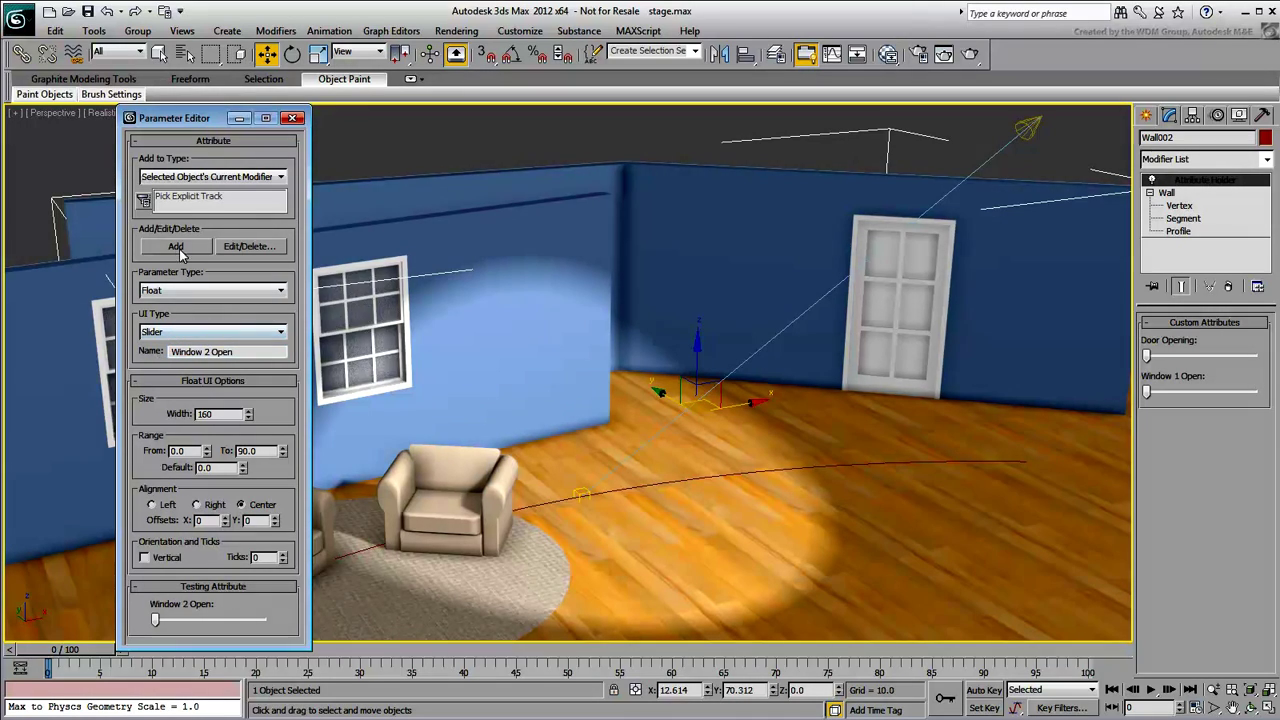
click(175, 246)
drag(197, 118, 315, 124)
Wire Window 2 Open to the second sliding window's Percent Open and close the wiring window.
right_click(640, 212)
click(690, 319)
click(628, 416)
mouse_move(686, 440)
mouse_move(822, 440)
mouse_move(940, 442)
click(1110, 476)
click(168, 384)
mouse_move(220, 410)
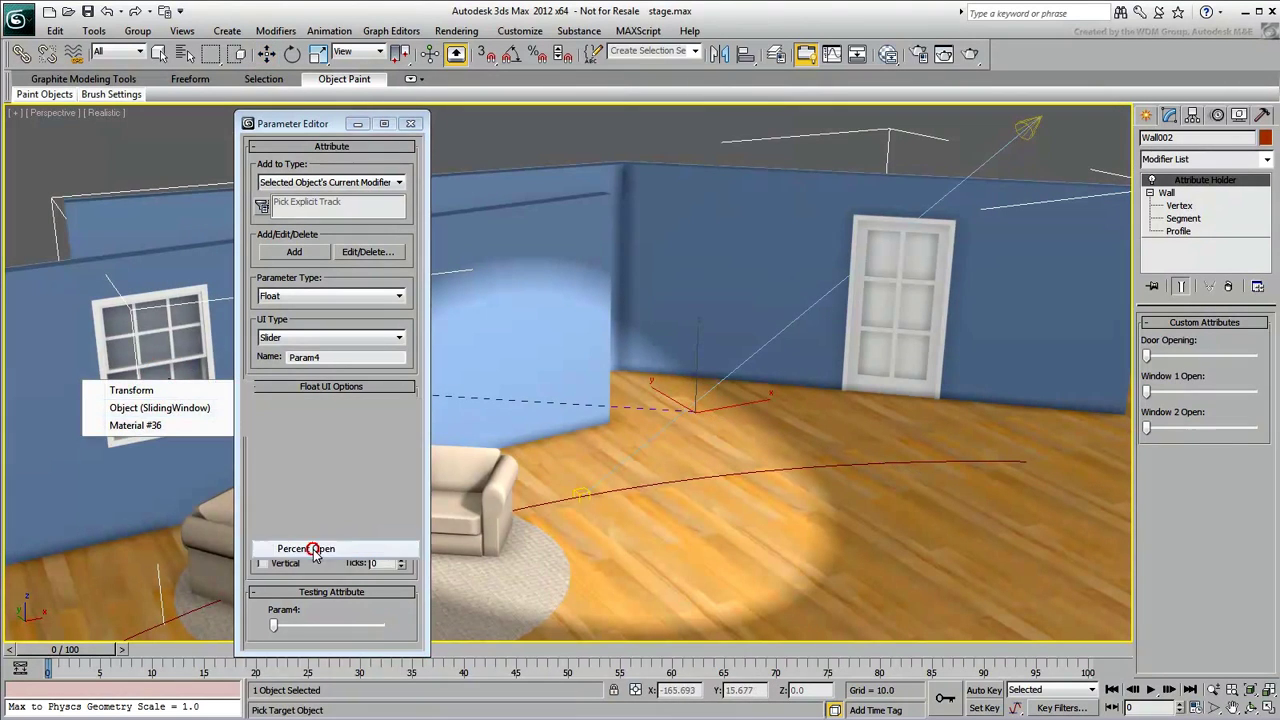
click(306, 548)
click(728, 393)
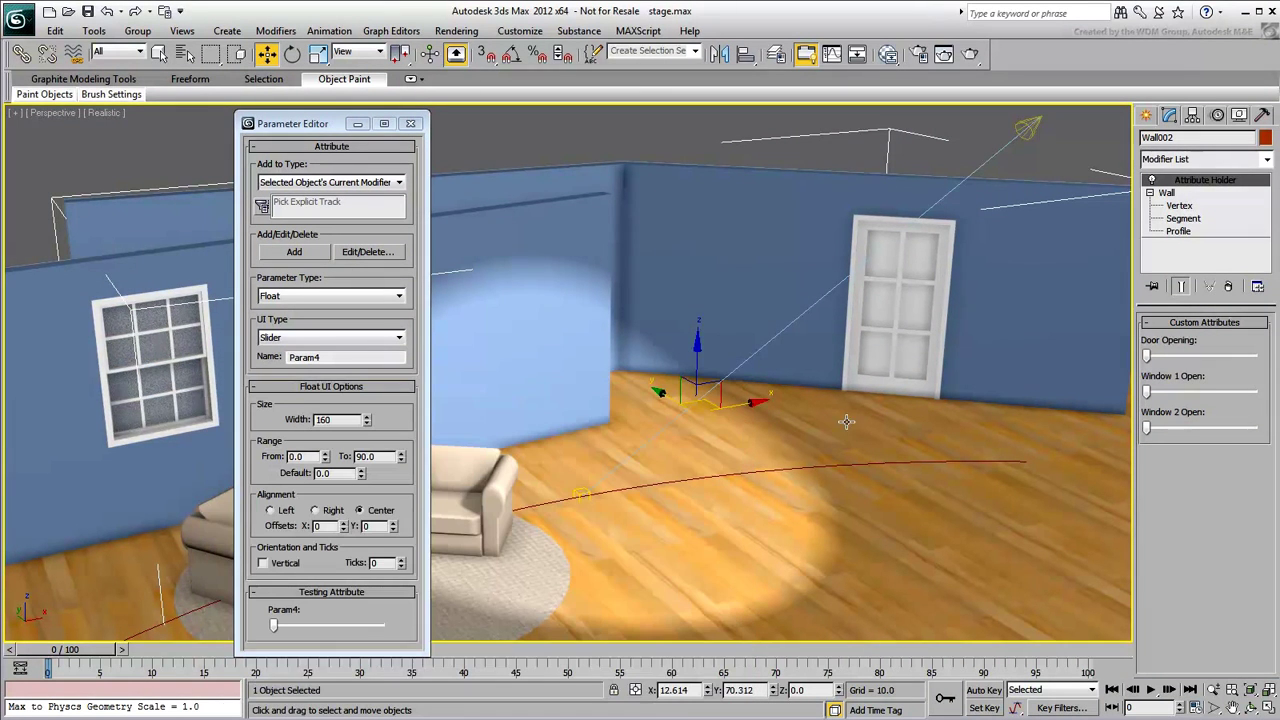
Add a Color attribute named 'Light Color' with a white default to Wall002.
mouse_move(1146, 428)
mouse_down()
mouse_move(1230, 428)
mouse_move(1146, 428)
mouse_up()
click(393, 295)
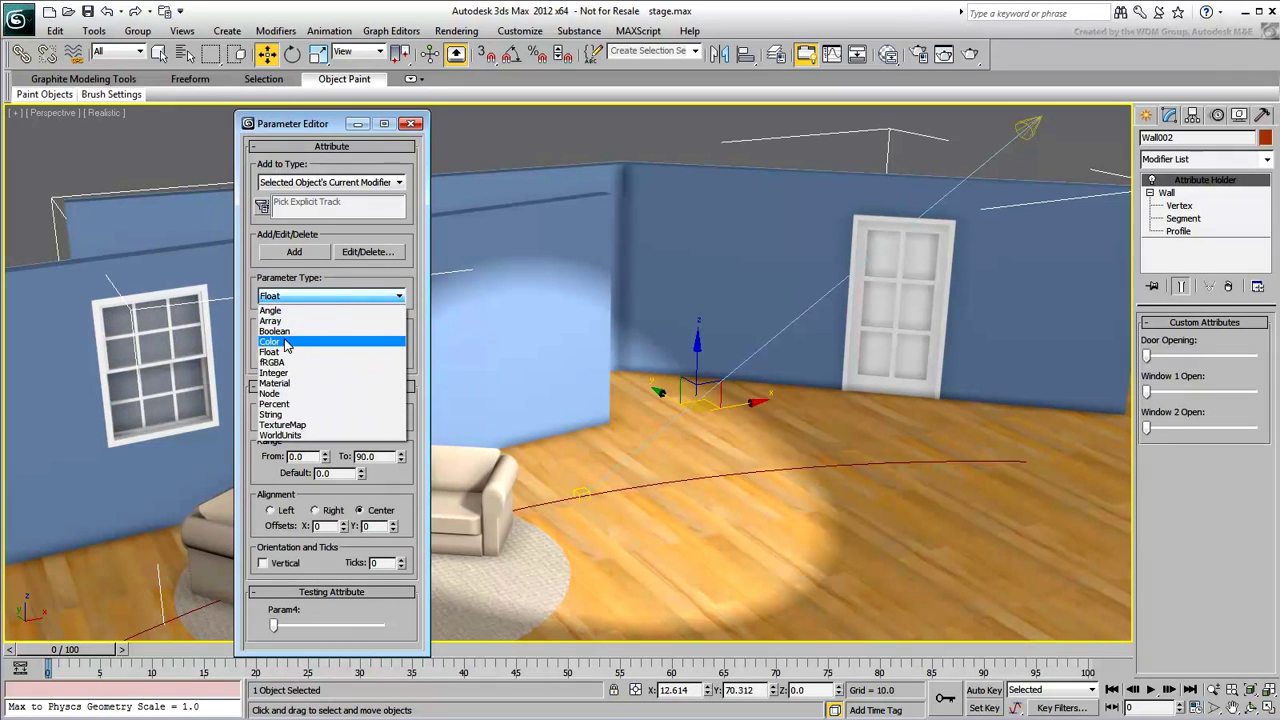
click(283, 342)
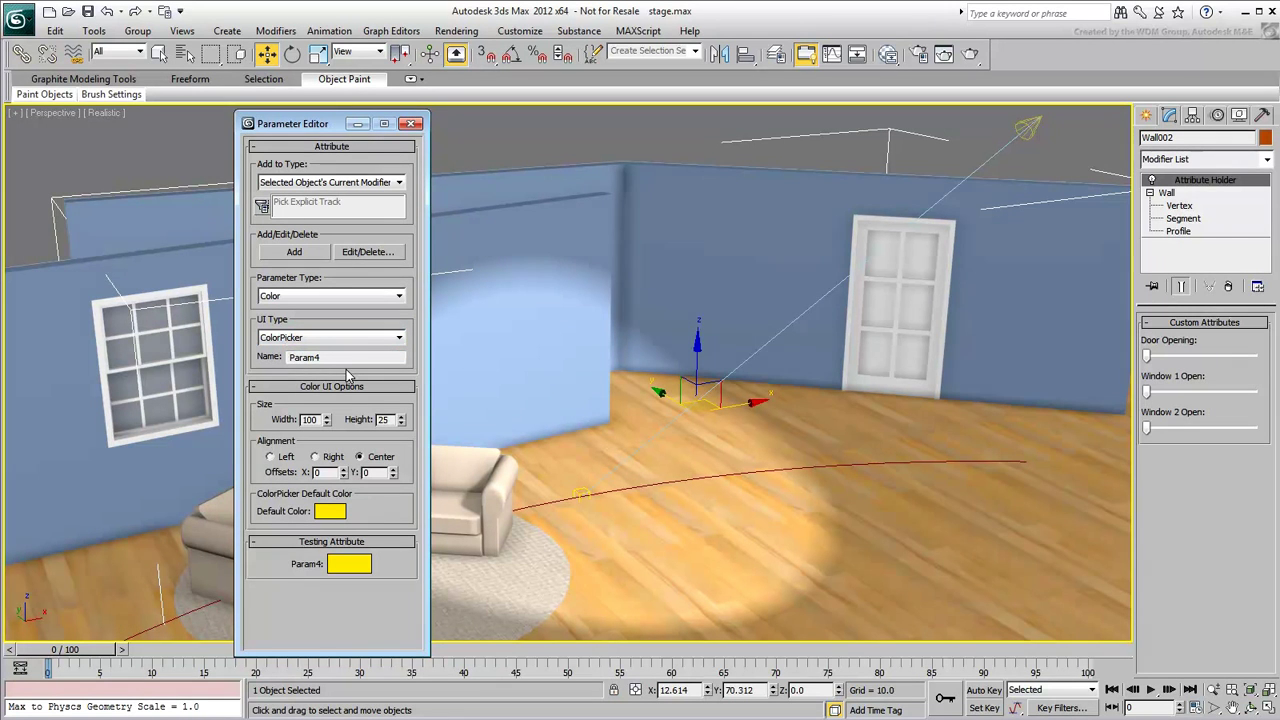
click(322, 513)
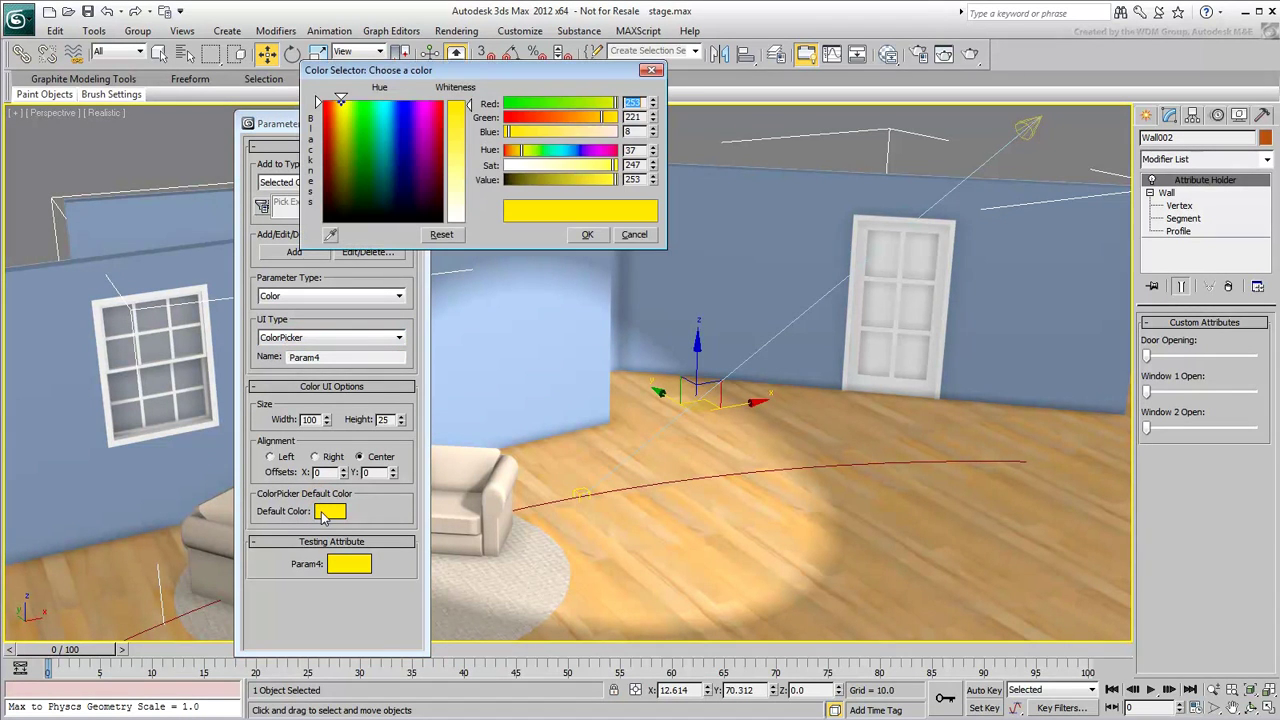
click(448, 224)
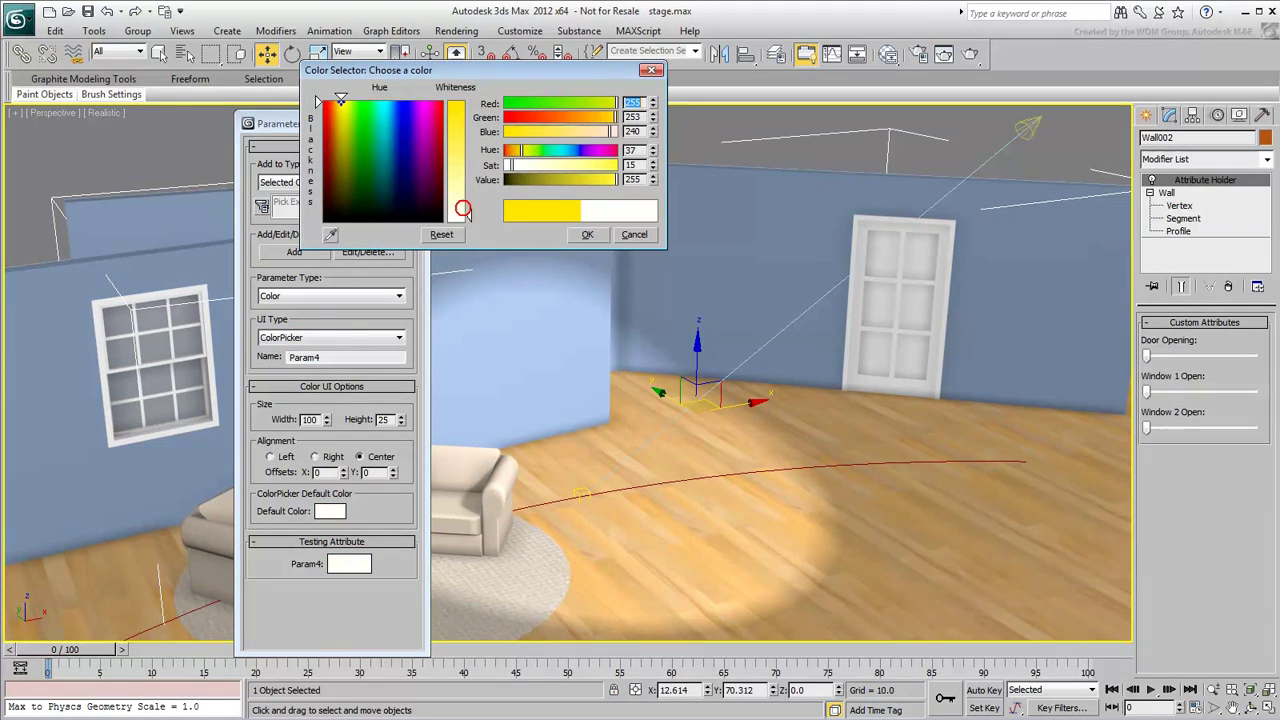
click(574, 234)
drag(334, 357, 257, 360)
text(Light Color)
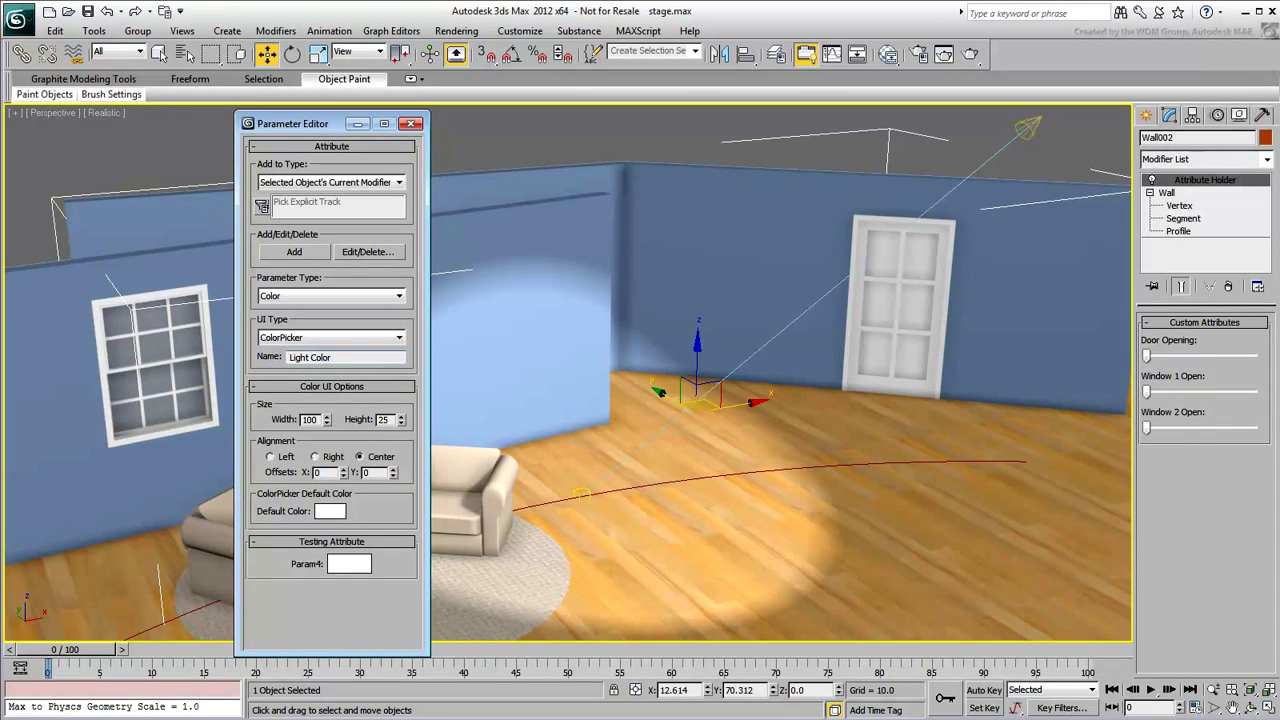
click(294, 251)
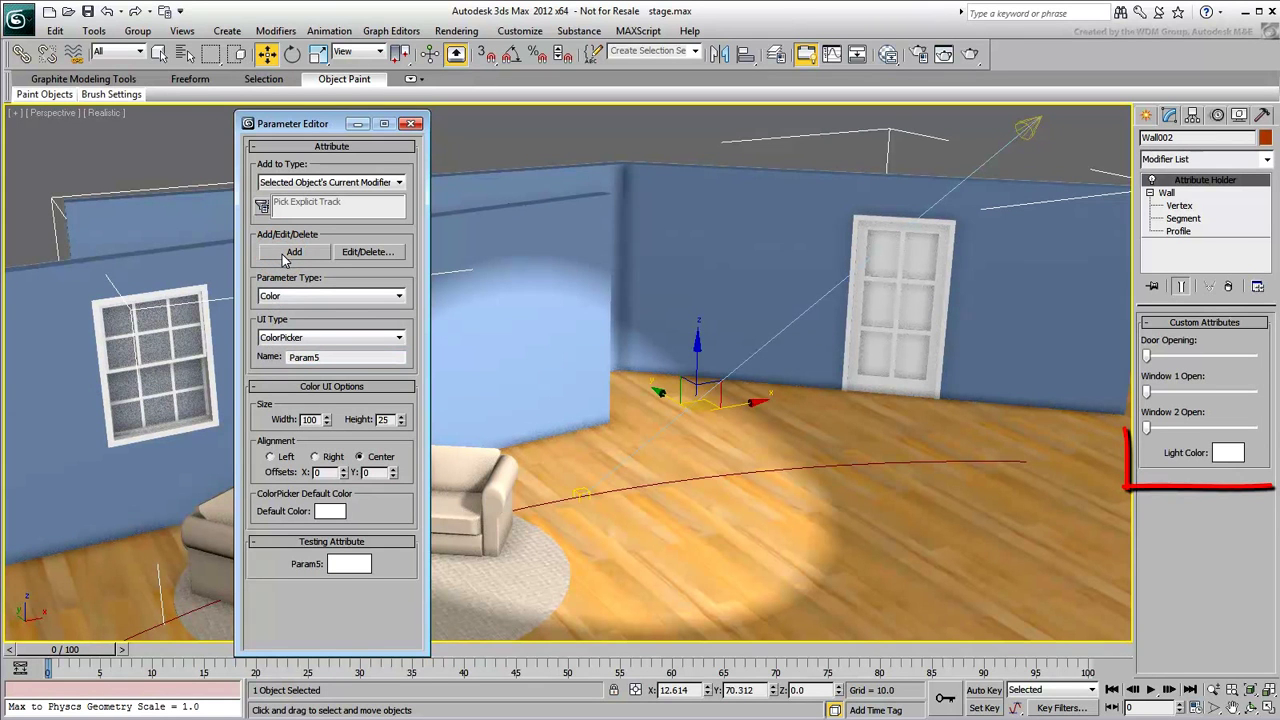
Start wiring from the wall's Custom_Attributes > Light Color.
right_click(674, 233)
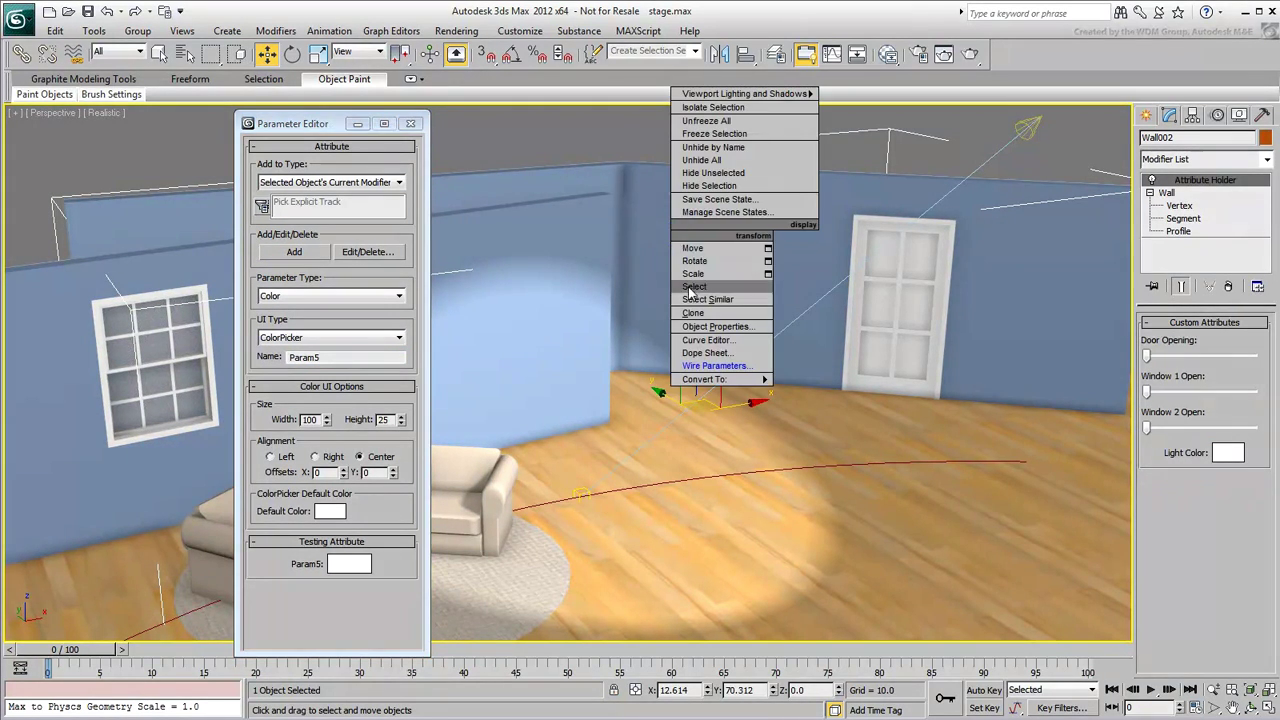
click(714, 365)
click(690, 441)
mouse_move(818, 442)
mouse_move(945, 441)
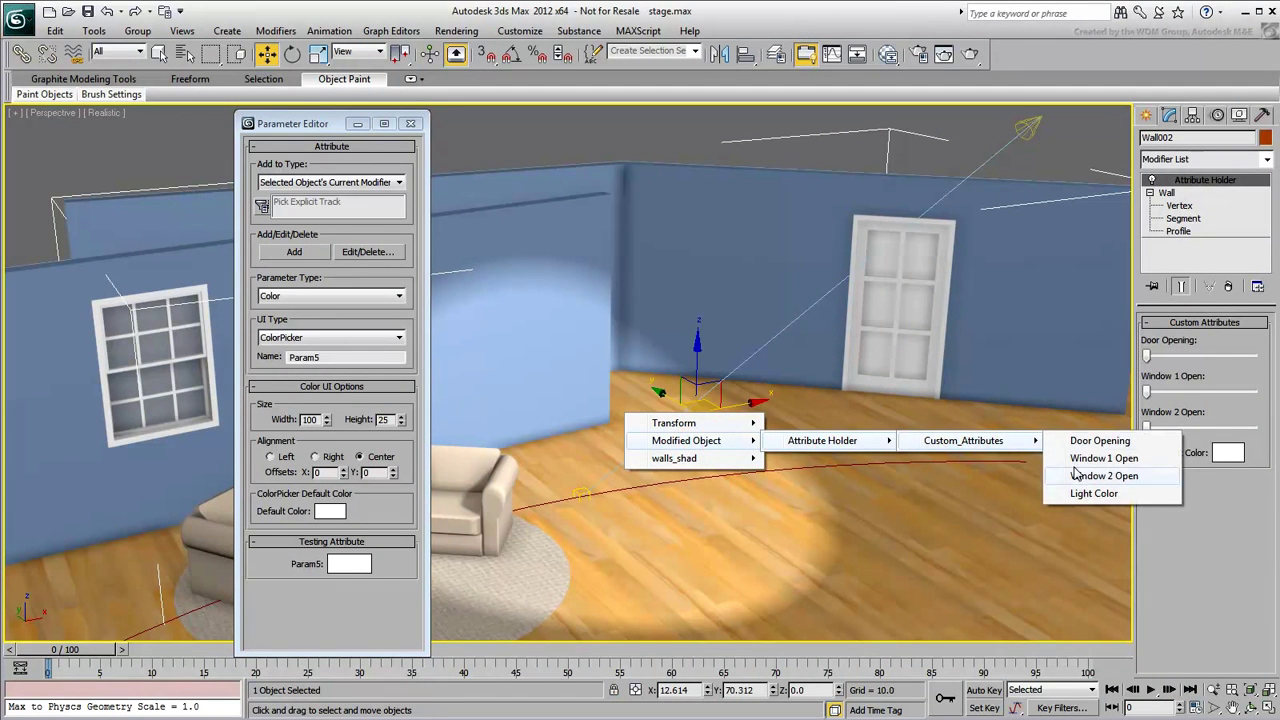
click(1090, 494)
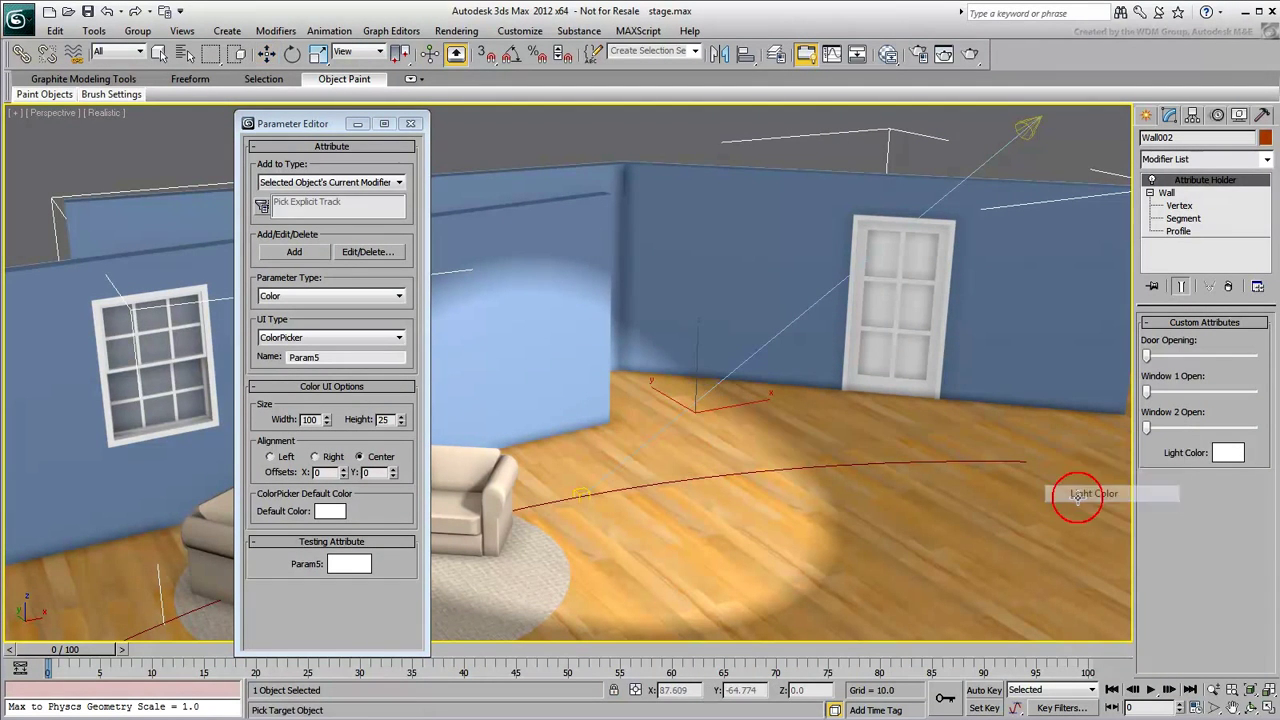
Connect it two-way to Spot001's Color and close the wiring window.
click(1028, 126)
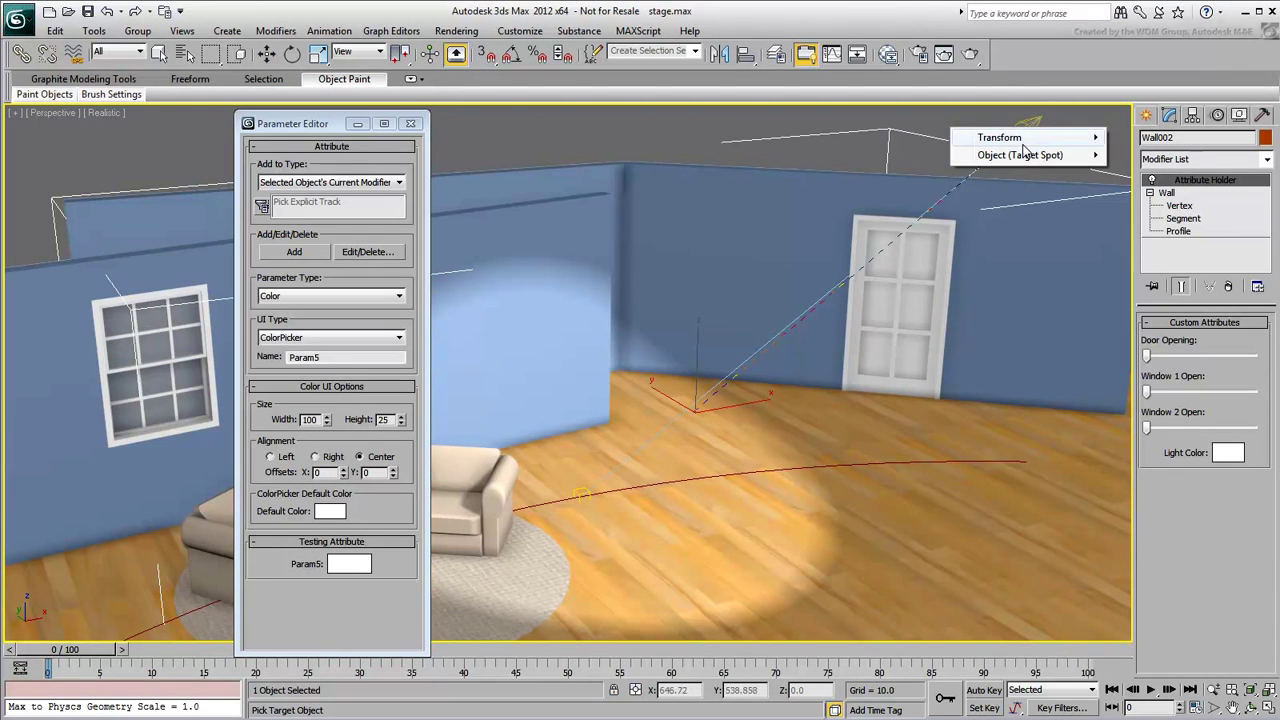
mouse_move(1022, 157)
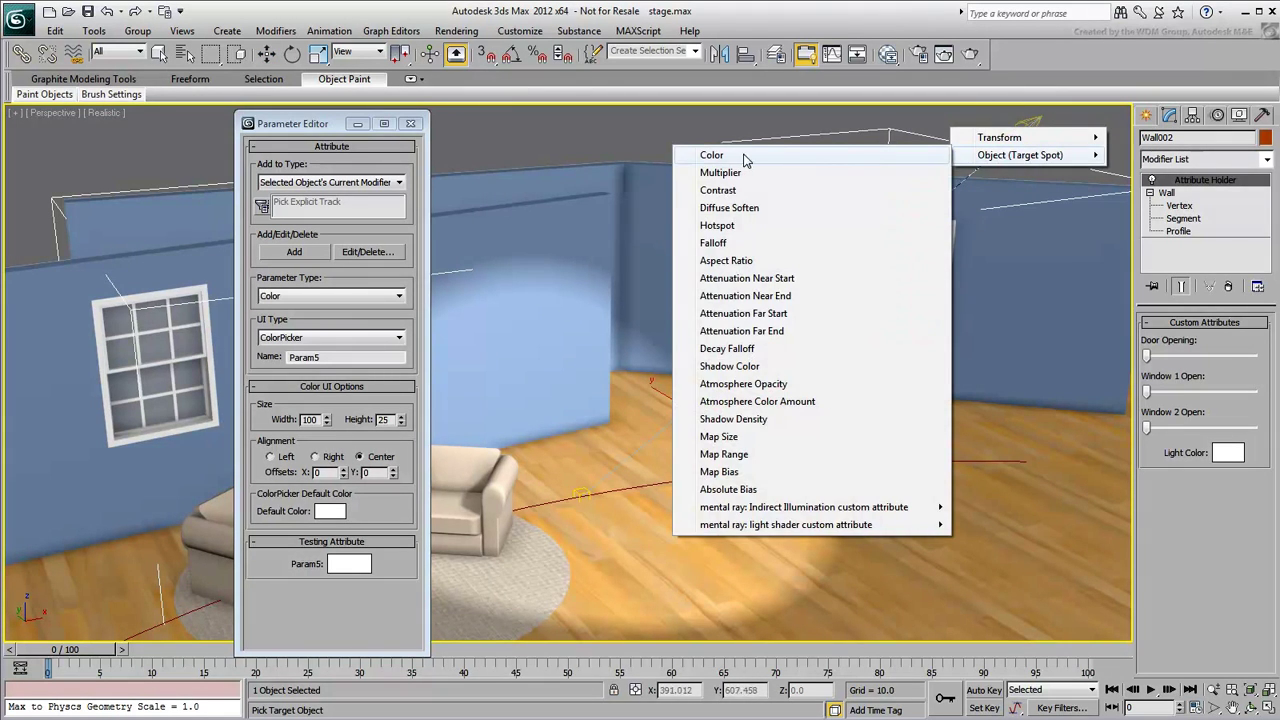
click(742, 155)
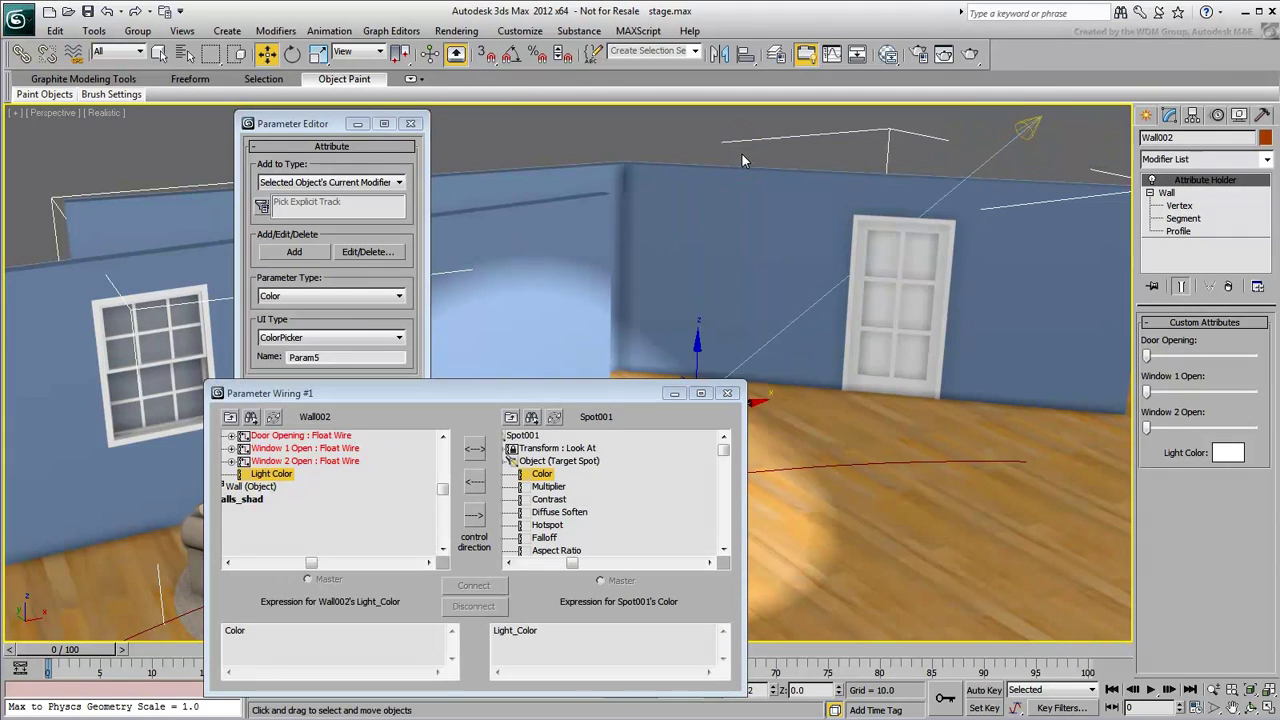
click(474, 450)
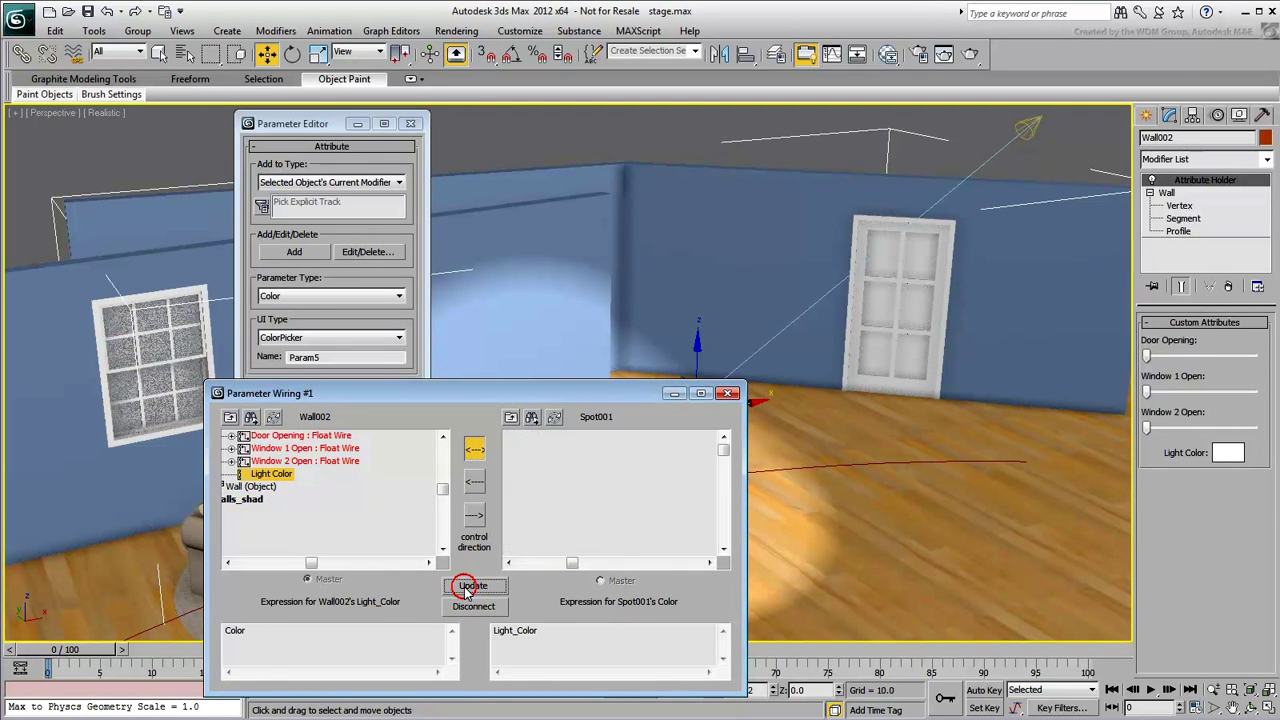
click(473, 588)
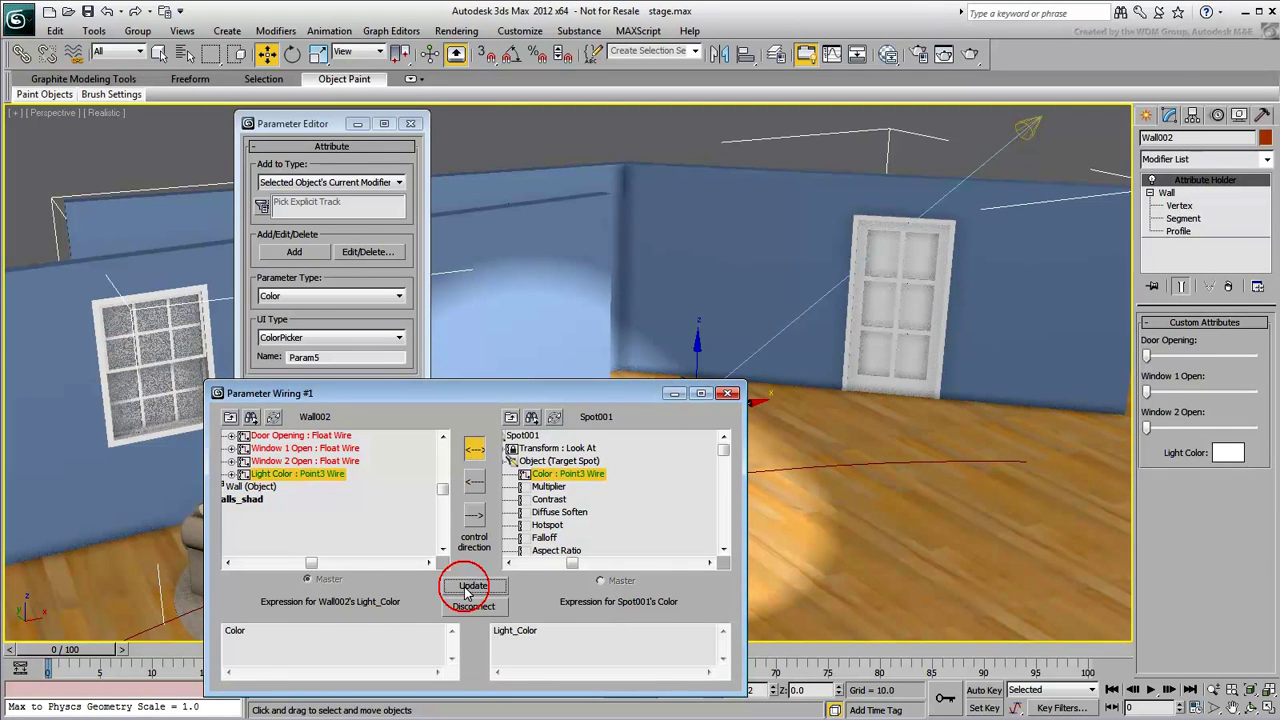
click(729, 395)
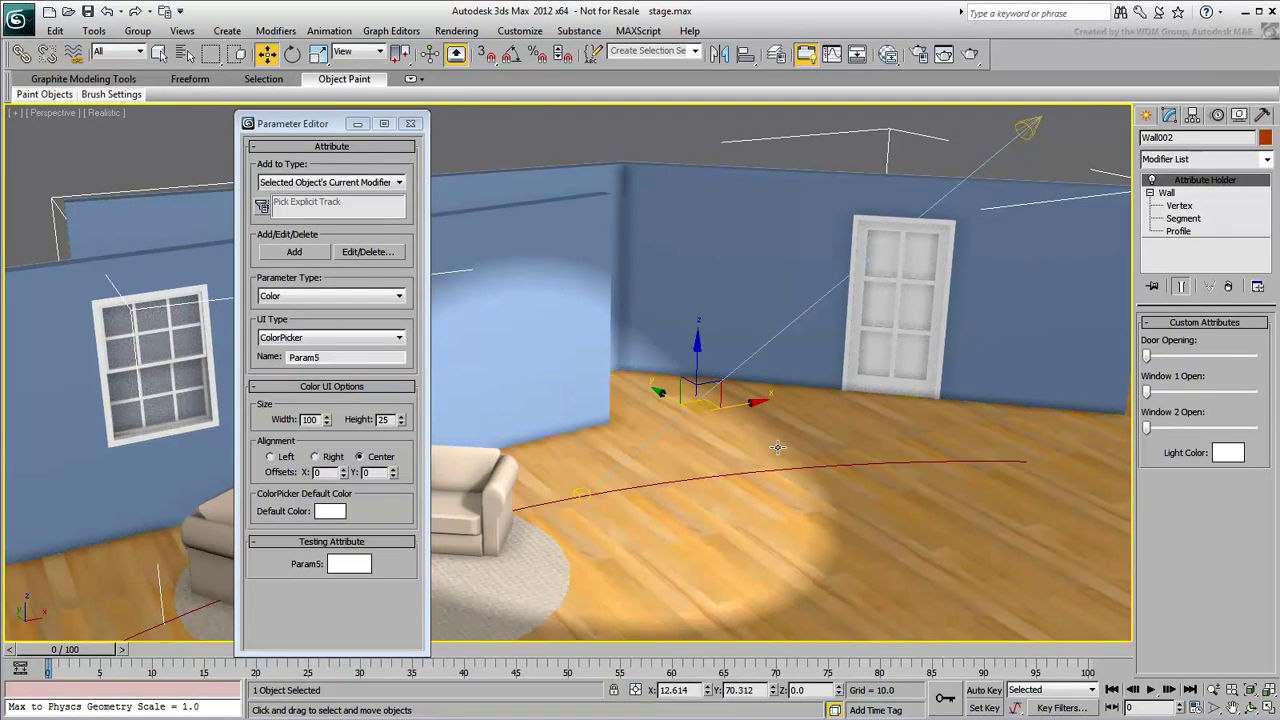
click(1235, 455)
drag(390, 125, 320, 116)
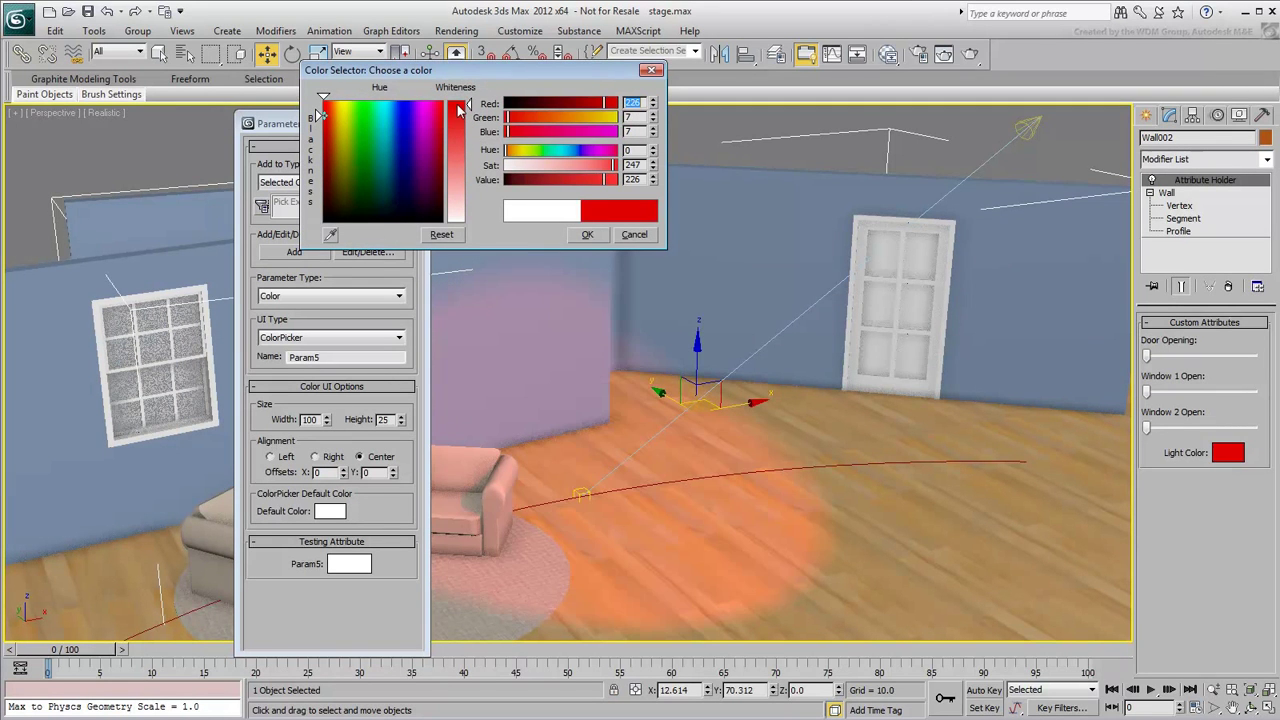
drag(328, 117, 370, 117)
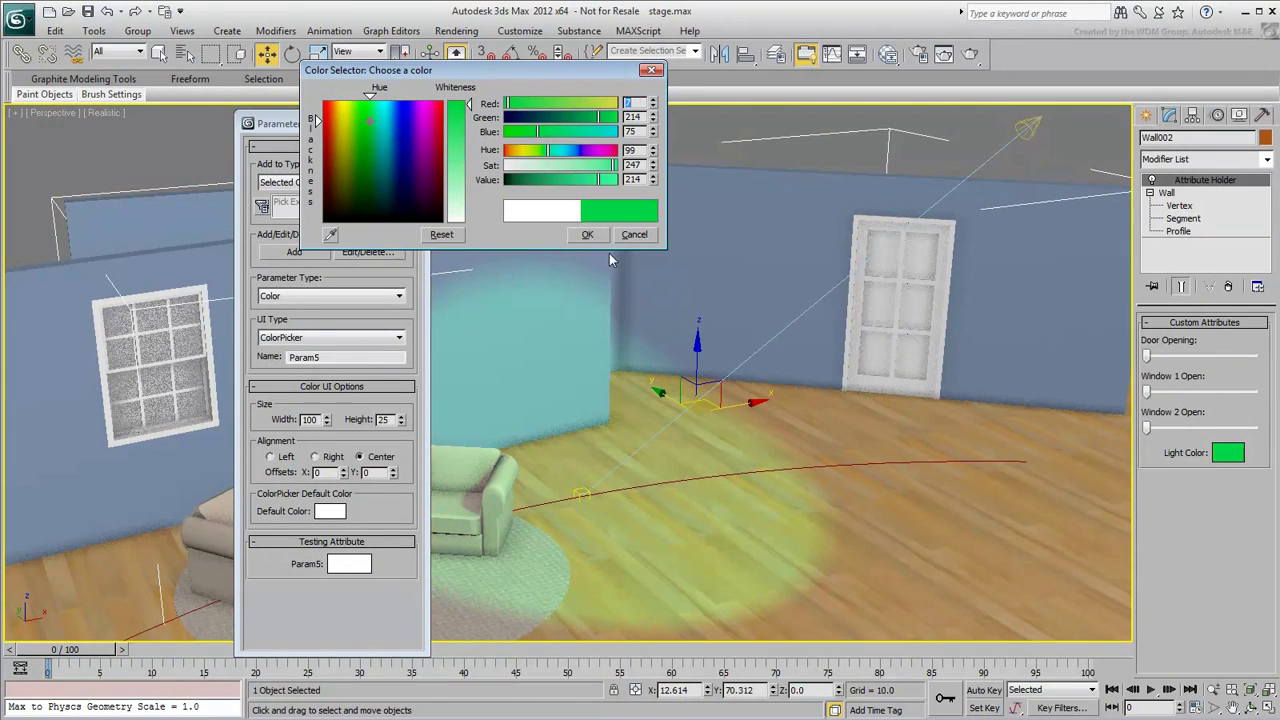
click(634, 235)
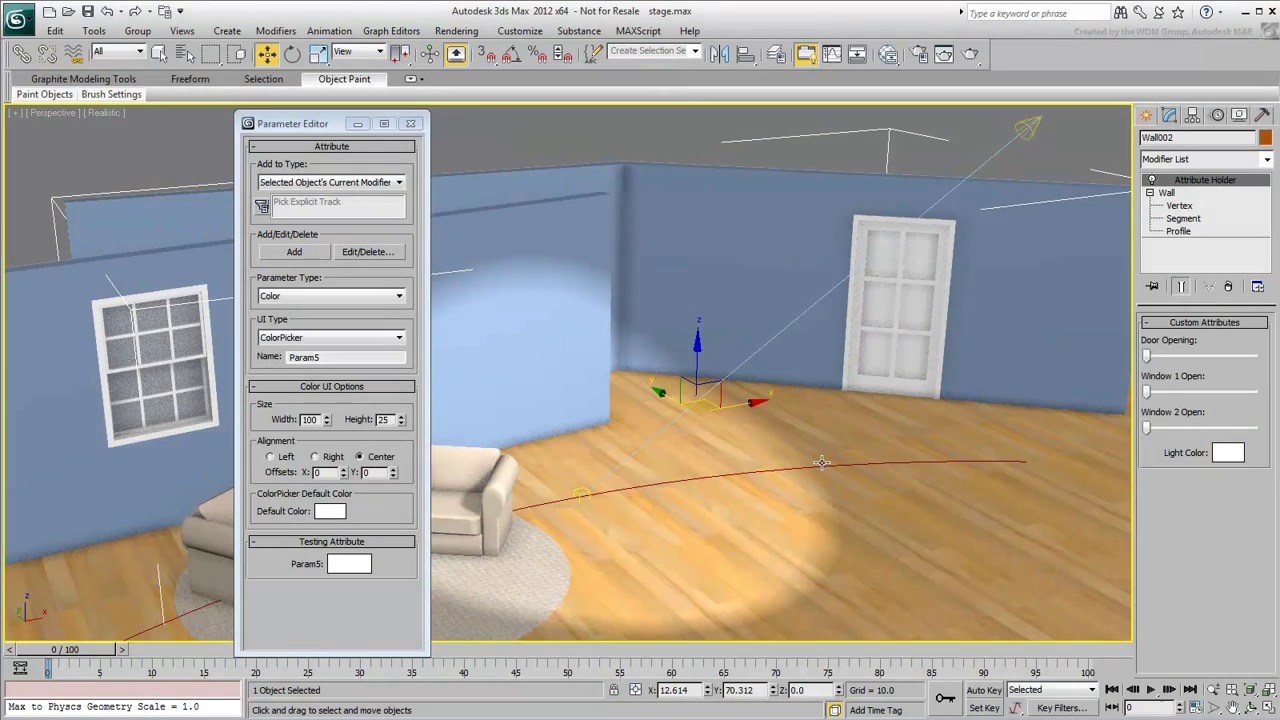
Define a Float attribute named Light Strength, range 0 to 5, default 1.0, and add it to Wall002.
click(343, 295)
click(280, 359)
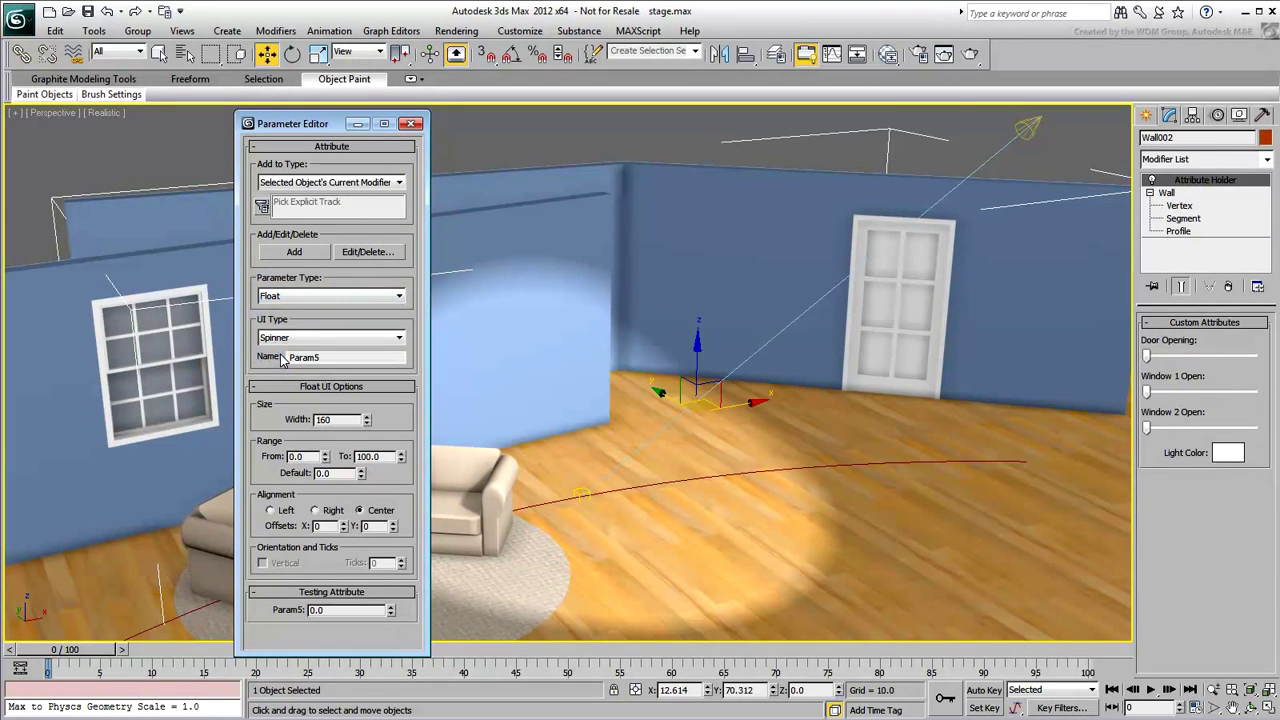
drag(337, 359, 268, 363)
text(Light Strengt)
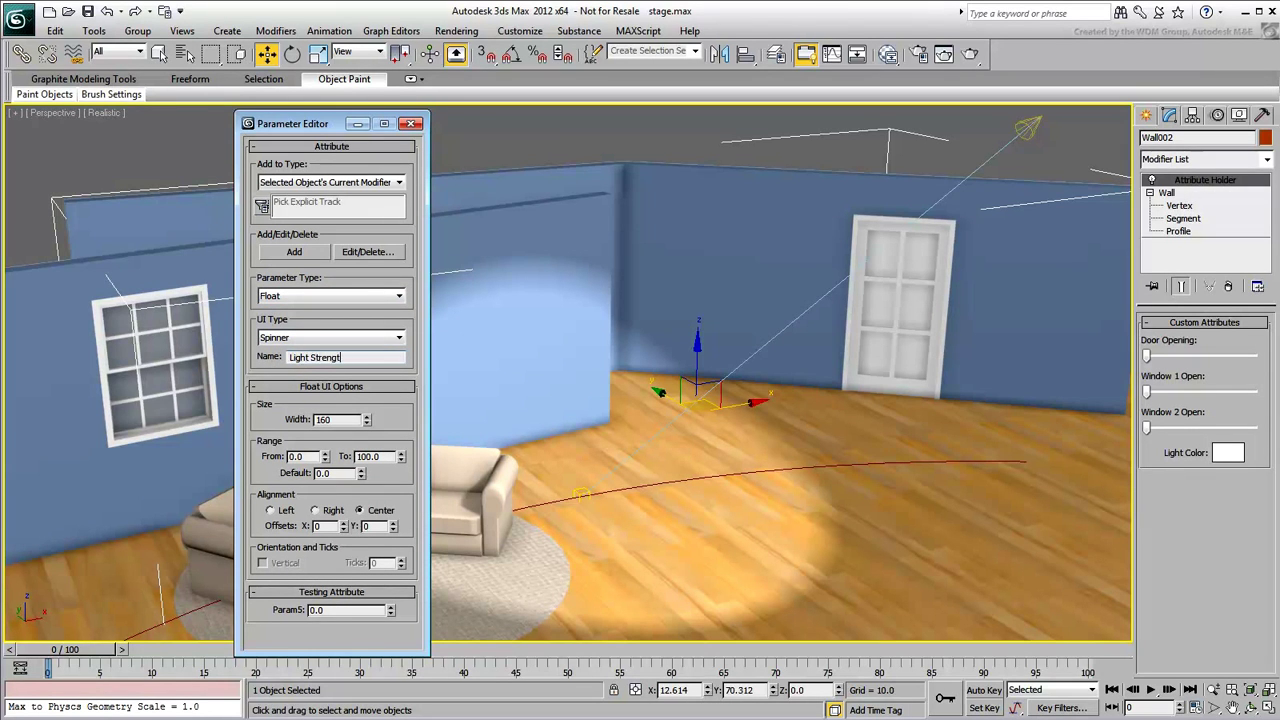
text(h)
key(Return)
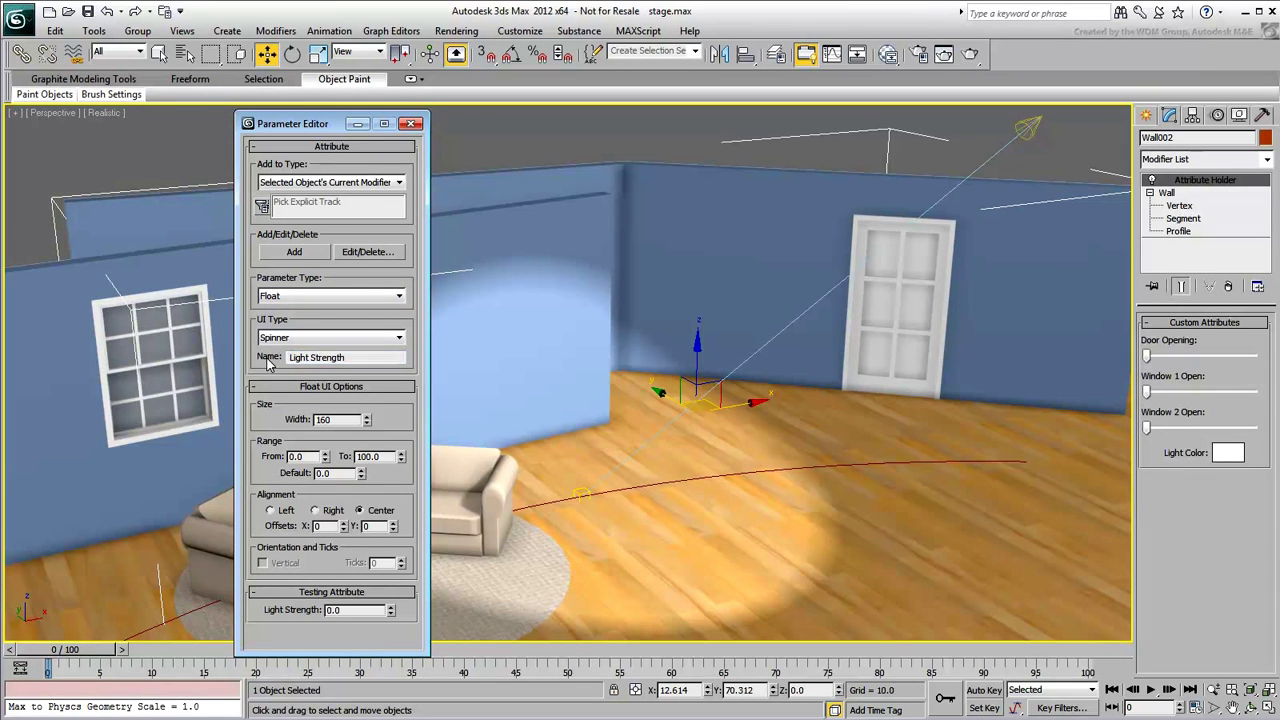
drag(379, 460, 305, 474)
text(5)
text(1)
key(Return)
click(294, 253)
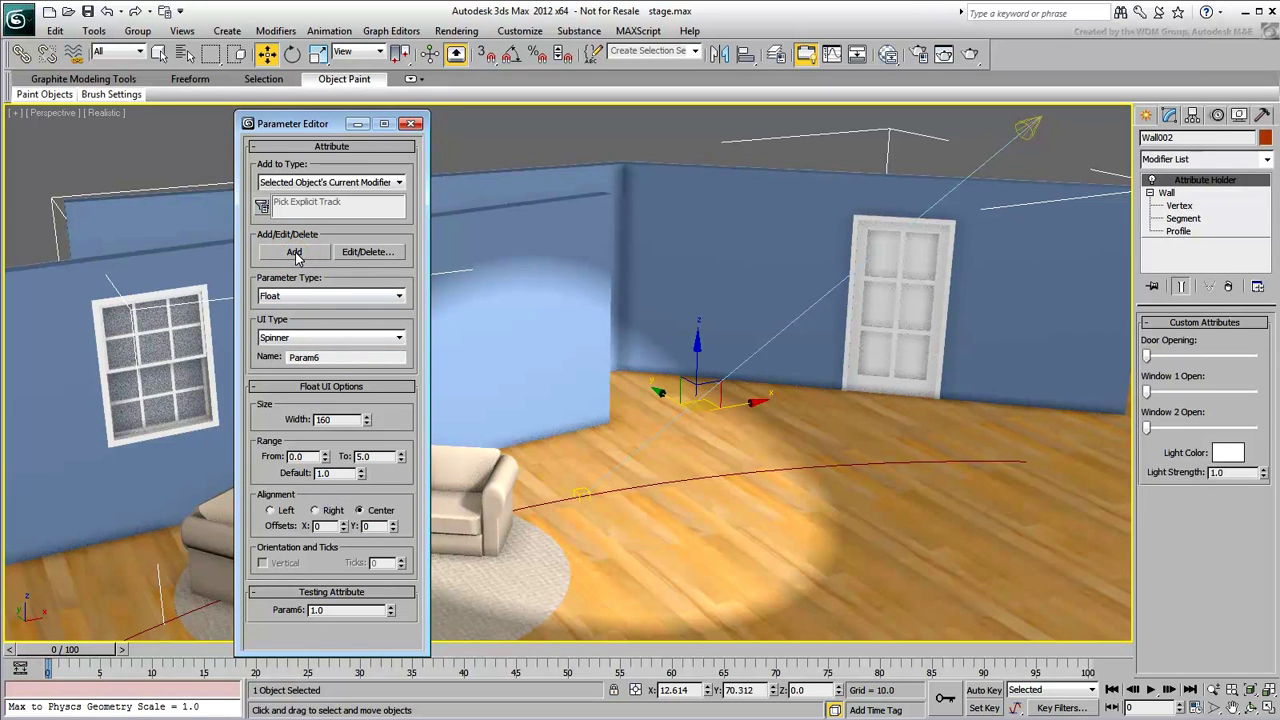
Start a parameter wire from the wall's Custom_Attributes Light Strength.
right_click(665, 213)
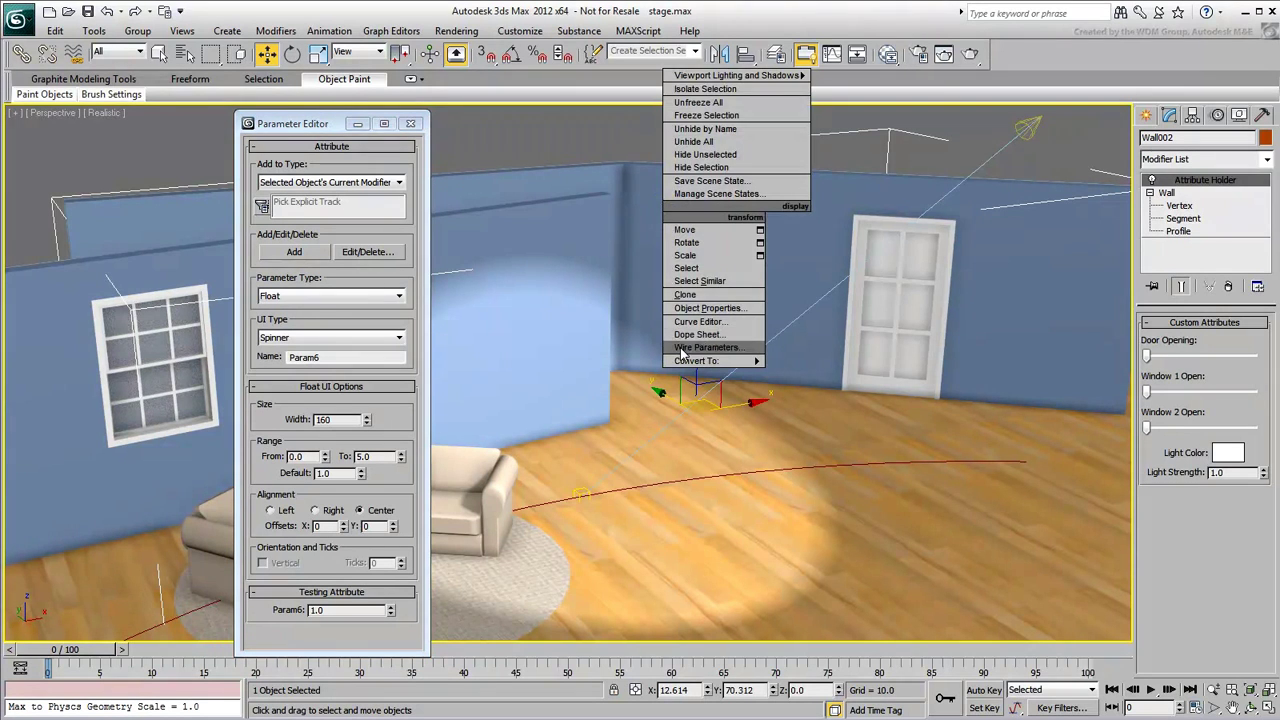
click(680, 348)
mouse_move(698, 441)
mouse_move(815, 445)
mouse_move(945, 442)
click(1082, 511)
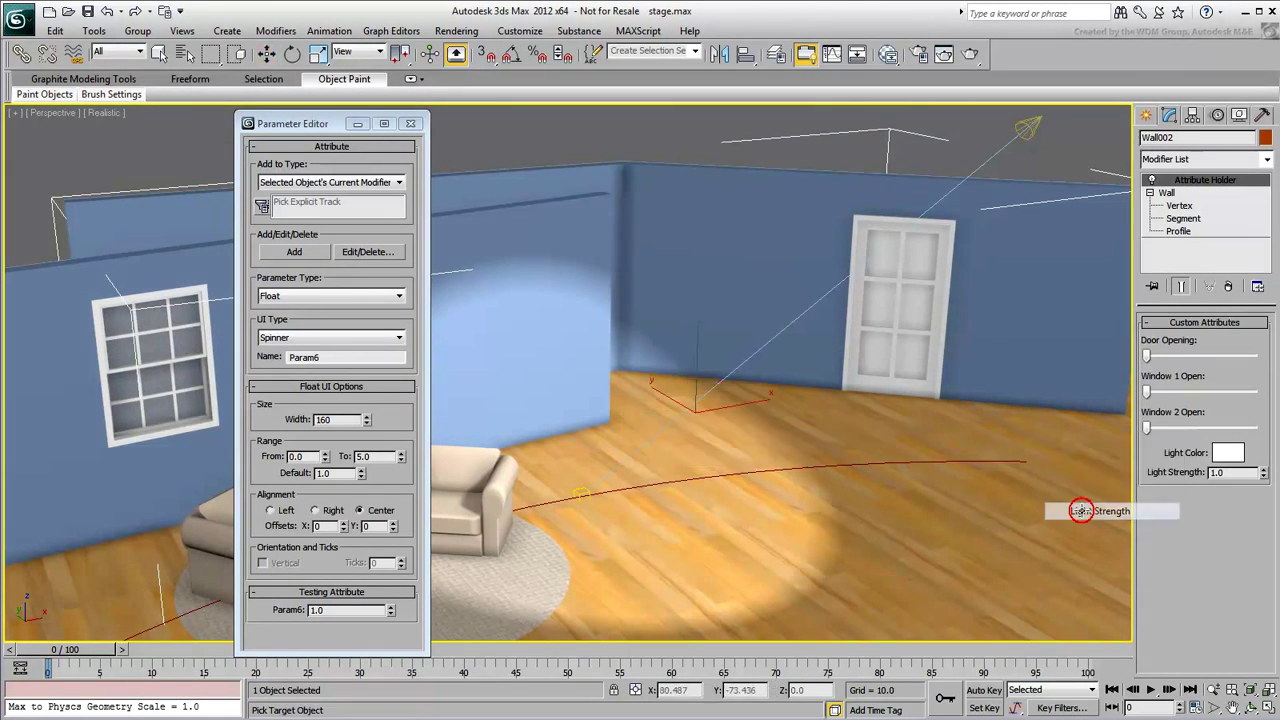
Connect it two-way to Spot001's Multiplier and close the wiring window.
click(1029, 133)
mouse_move(1000, 158)
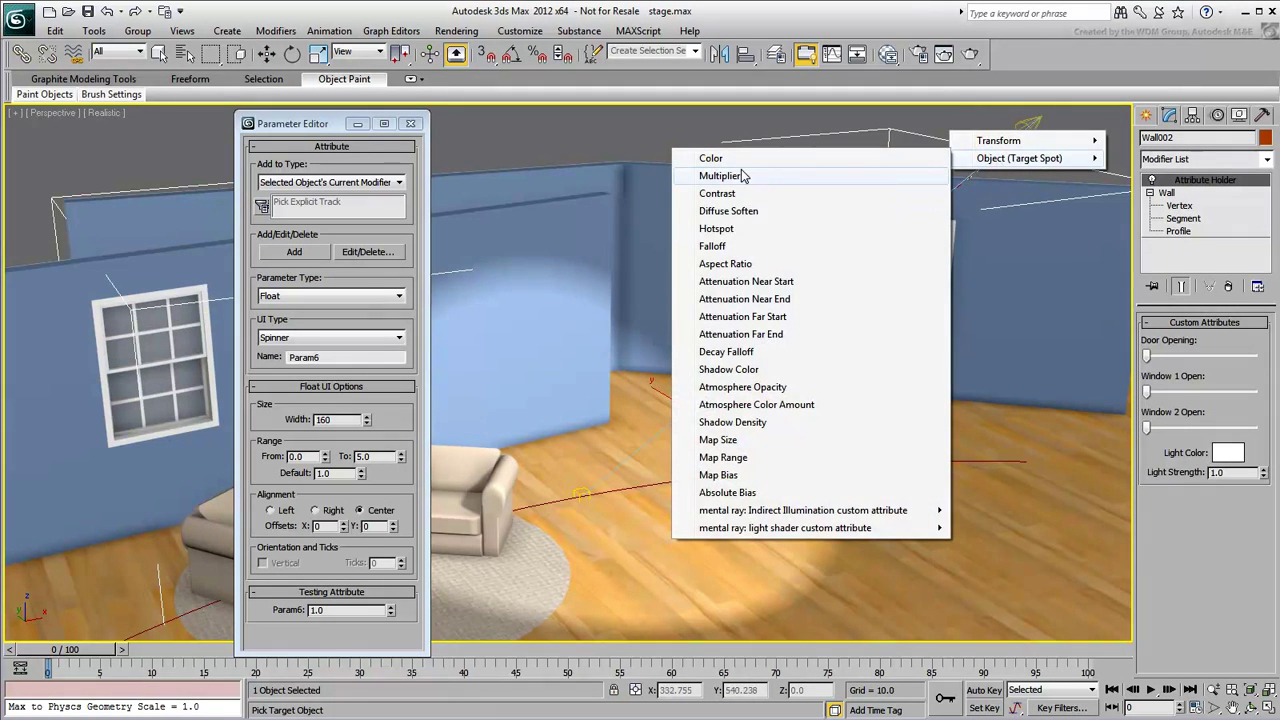
click(720, 176)
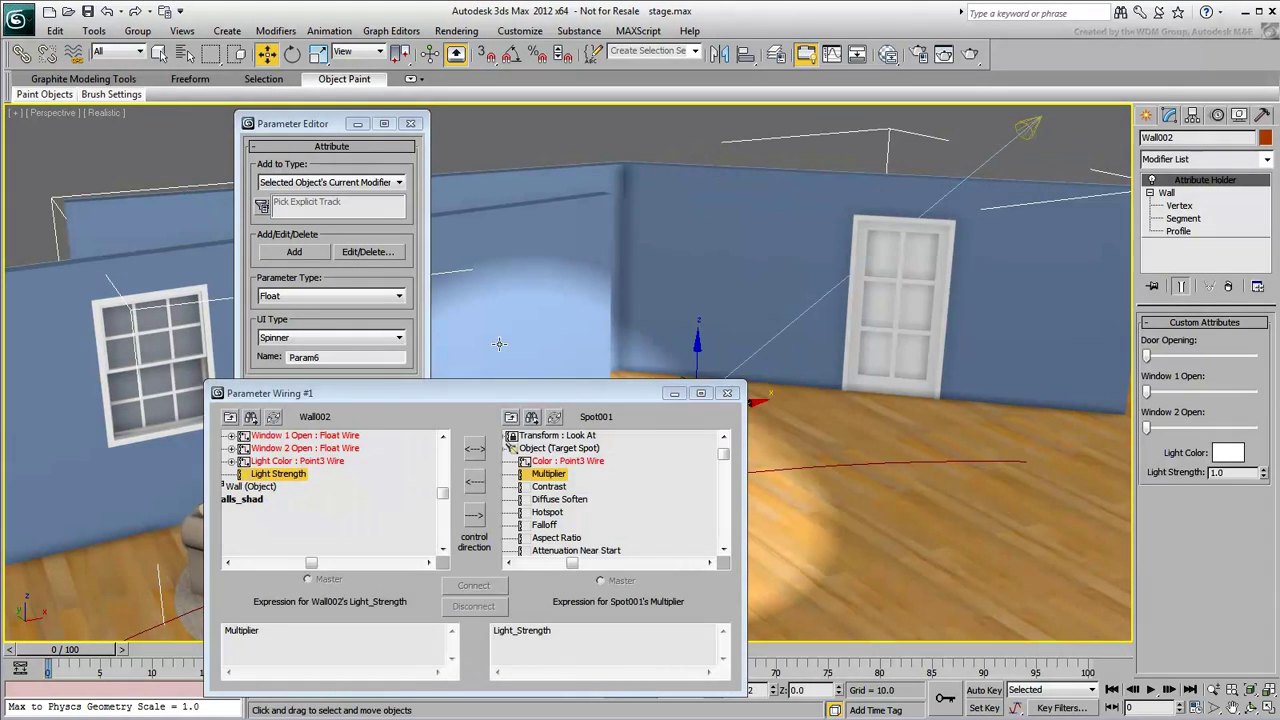
click(474, 443)
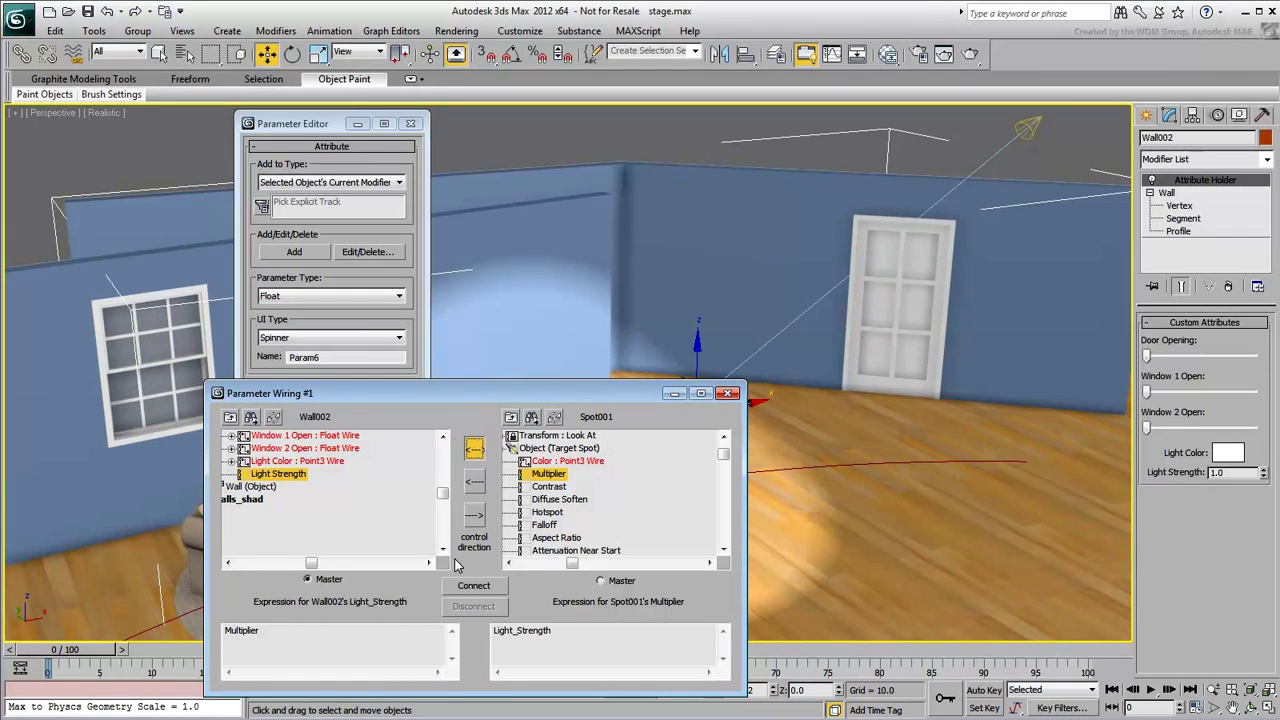
click(468, 587)
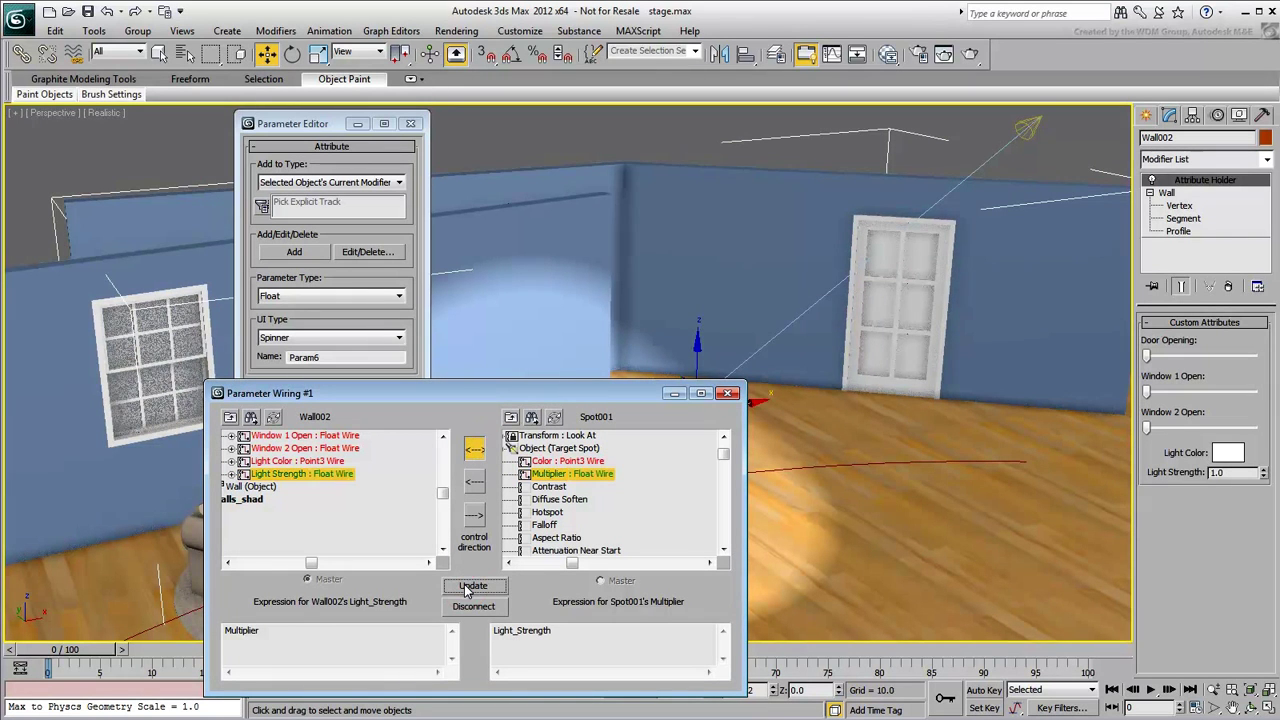
click(728, 394)
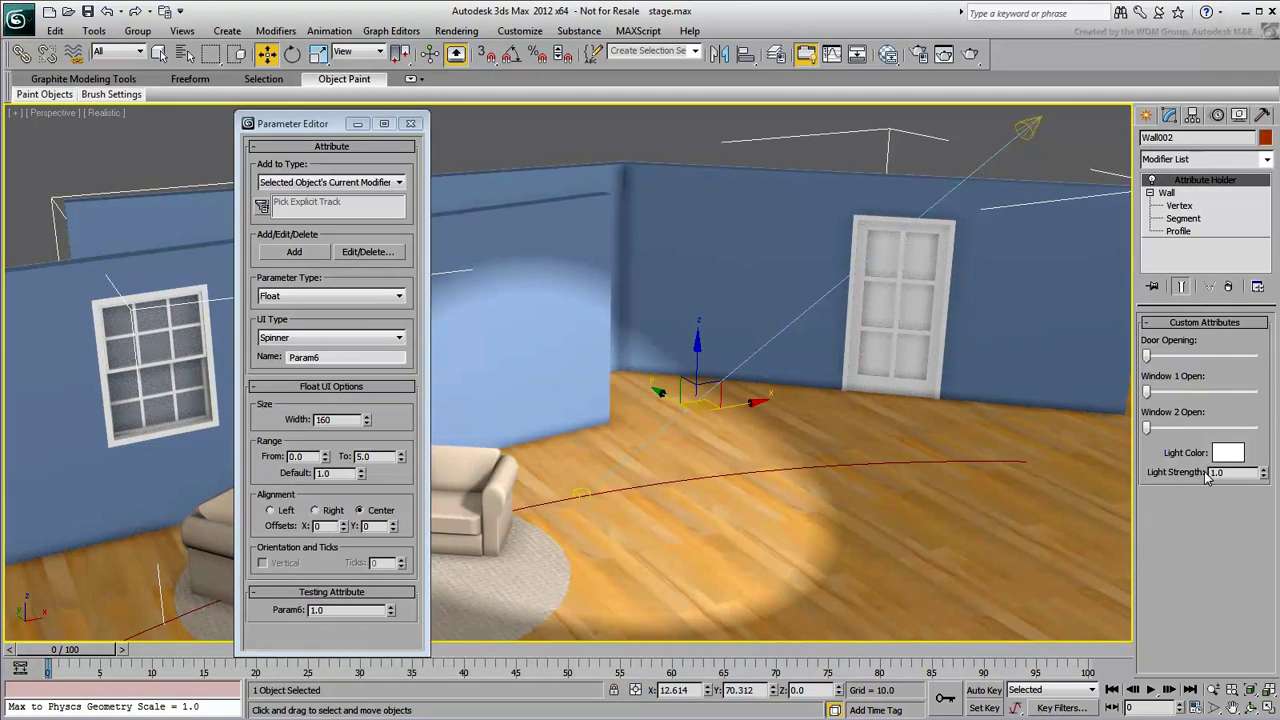
mouse_move(1262, 478)
mouse_down()
mouse_move(1261, 430)
mouse_move(1254, 472)
mouse_up()
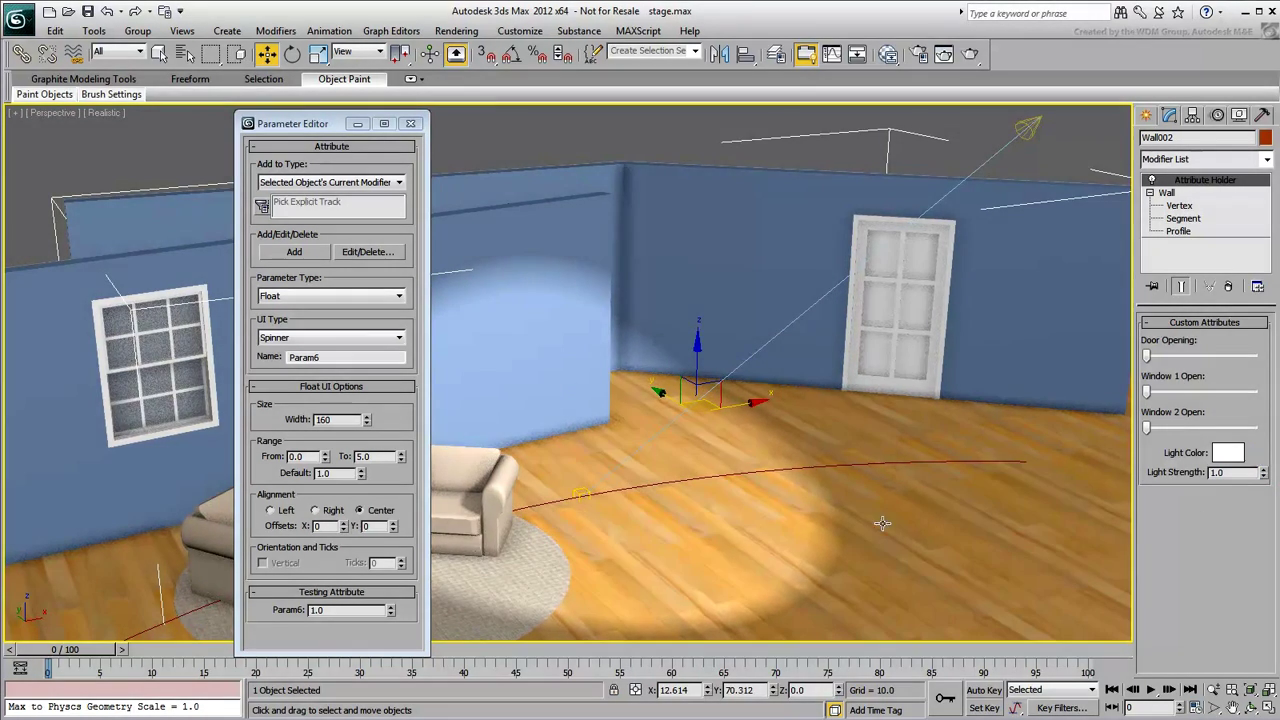
Select Spot001.Target, enable % Along Path in its motion settings, and slide it along the arc.
click(574, 491)
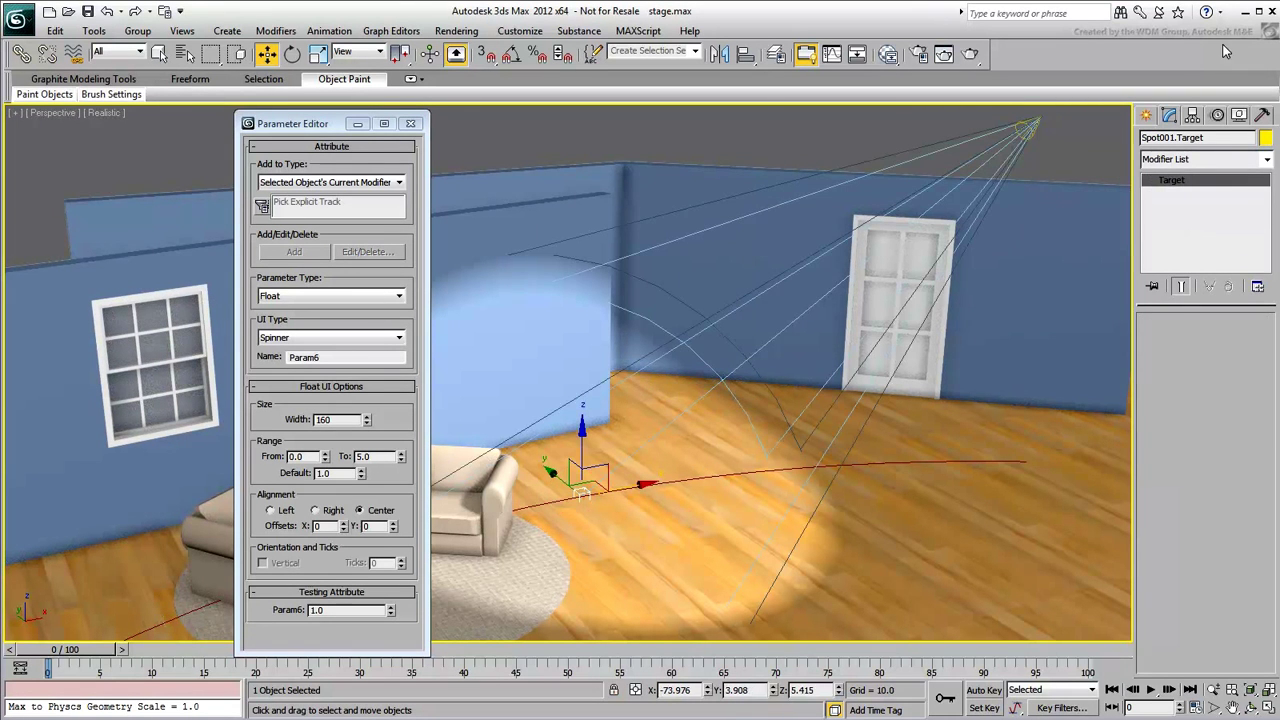
click(1216, 116)
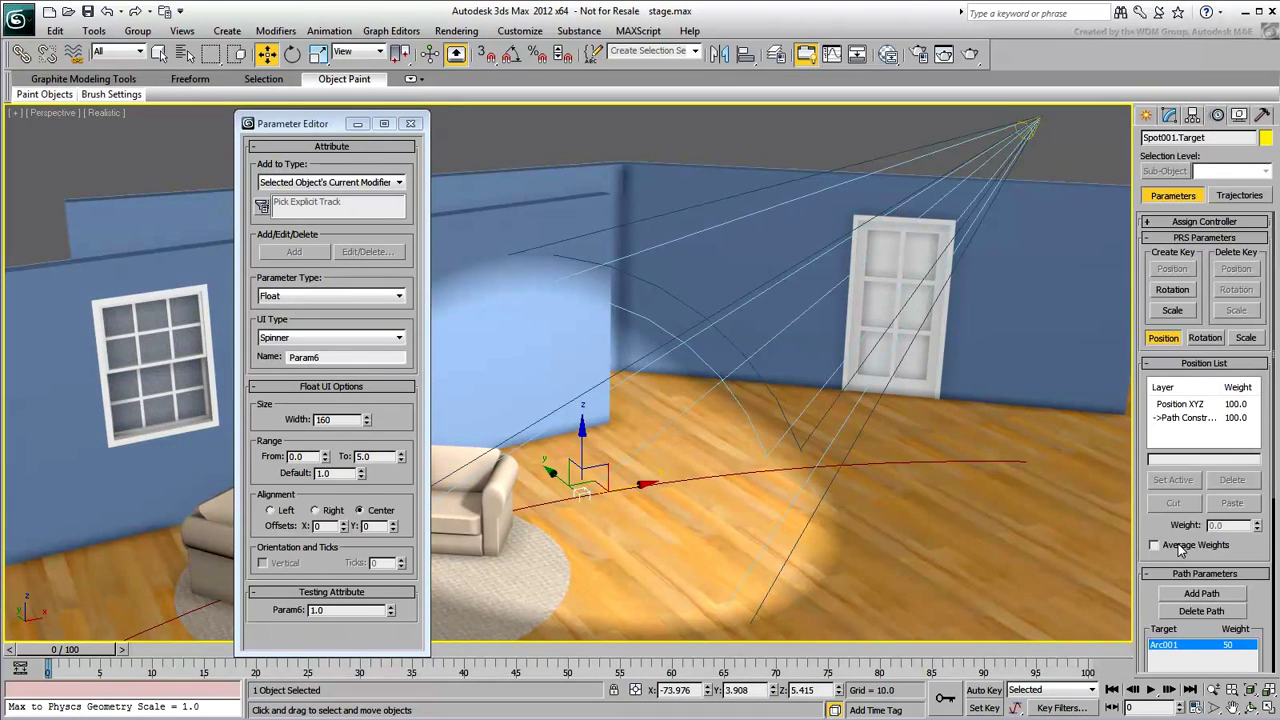
drag(1156, 524, 1190, 243)
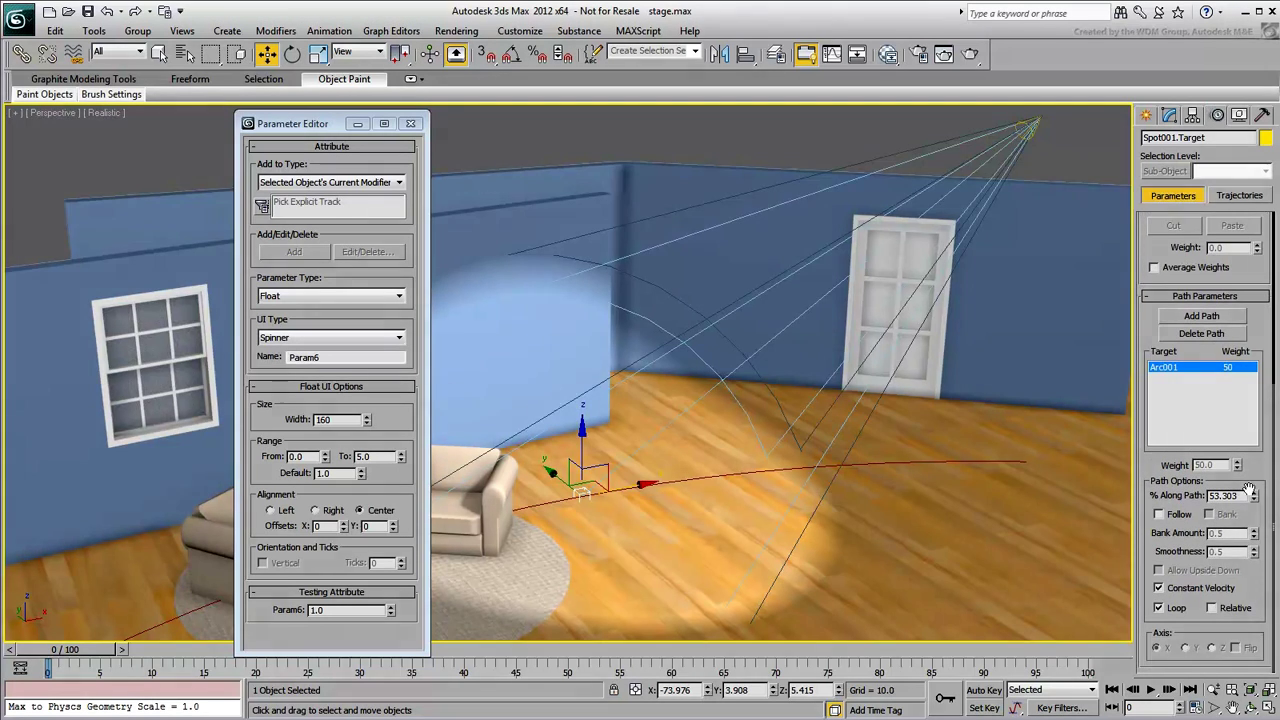
drag(1255, 499, 1258, 454)
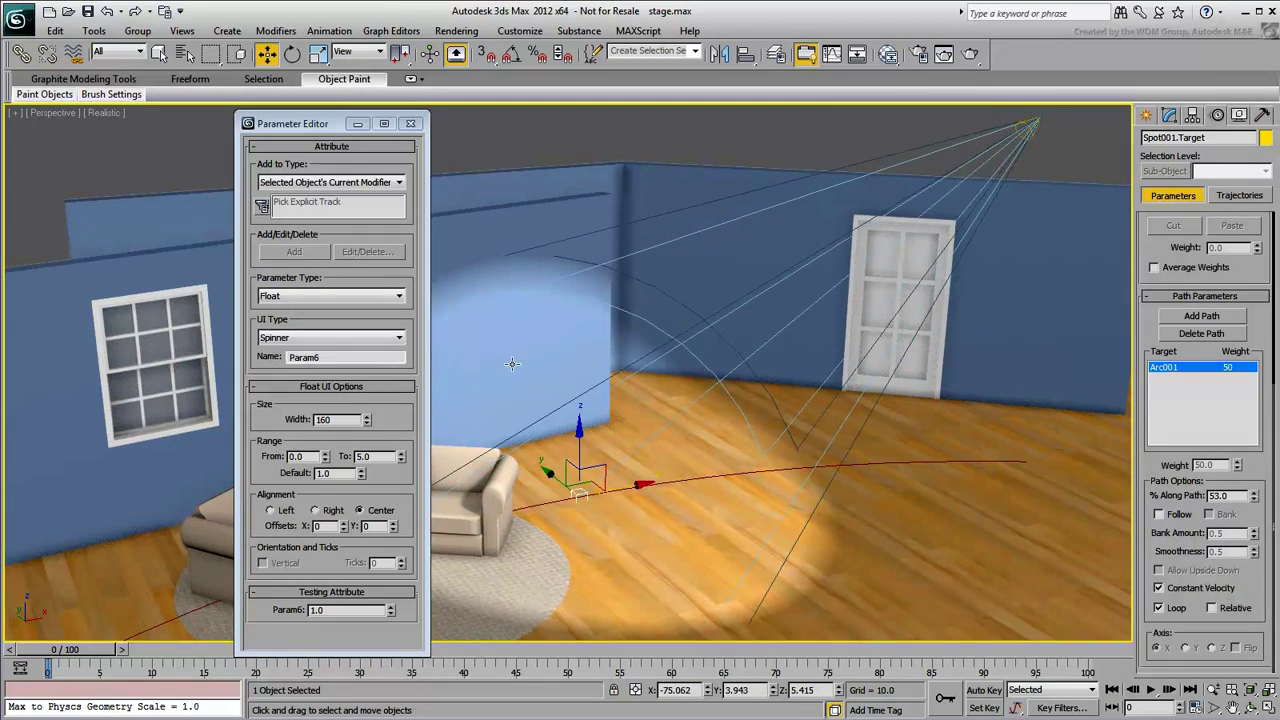
Define a Light Target slider attribute ranging 0 to 100 with default 50.
click(388, 340)
click(343, 357)
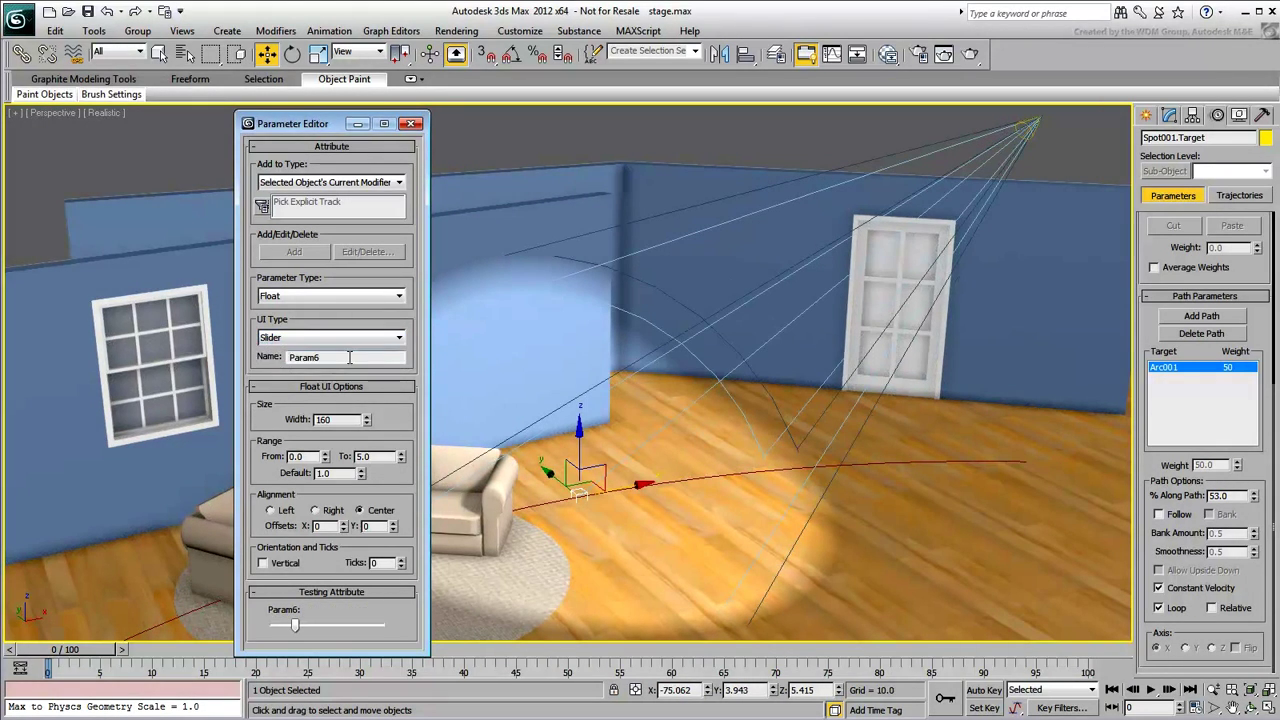
double_click(343, 357)
text(Light Target)
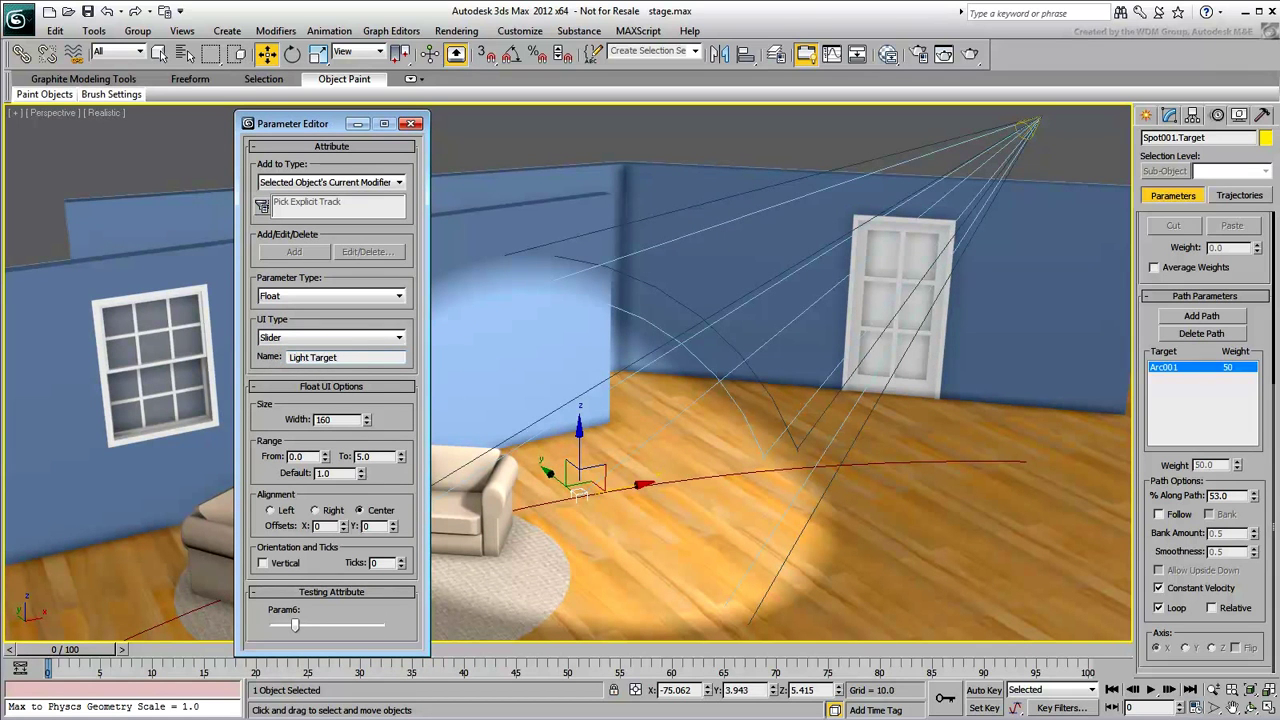
key(Return)
click(372, 456)
key(Return)
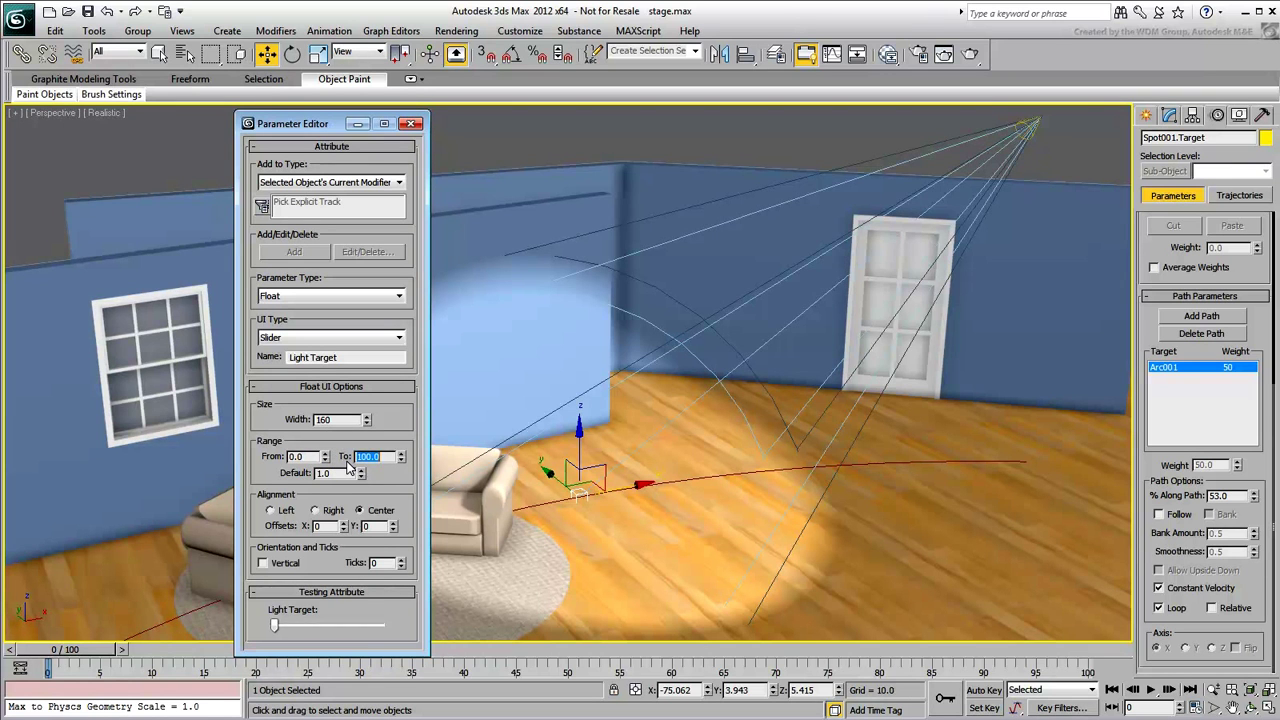
key(Tab)
key(Return)
key(Return)
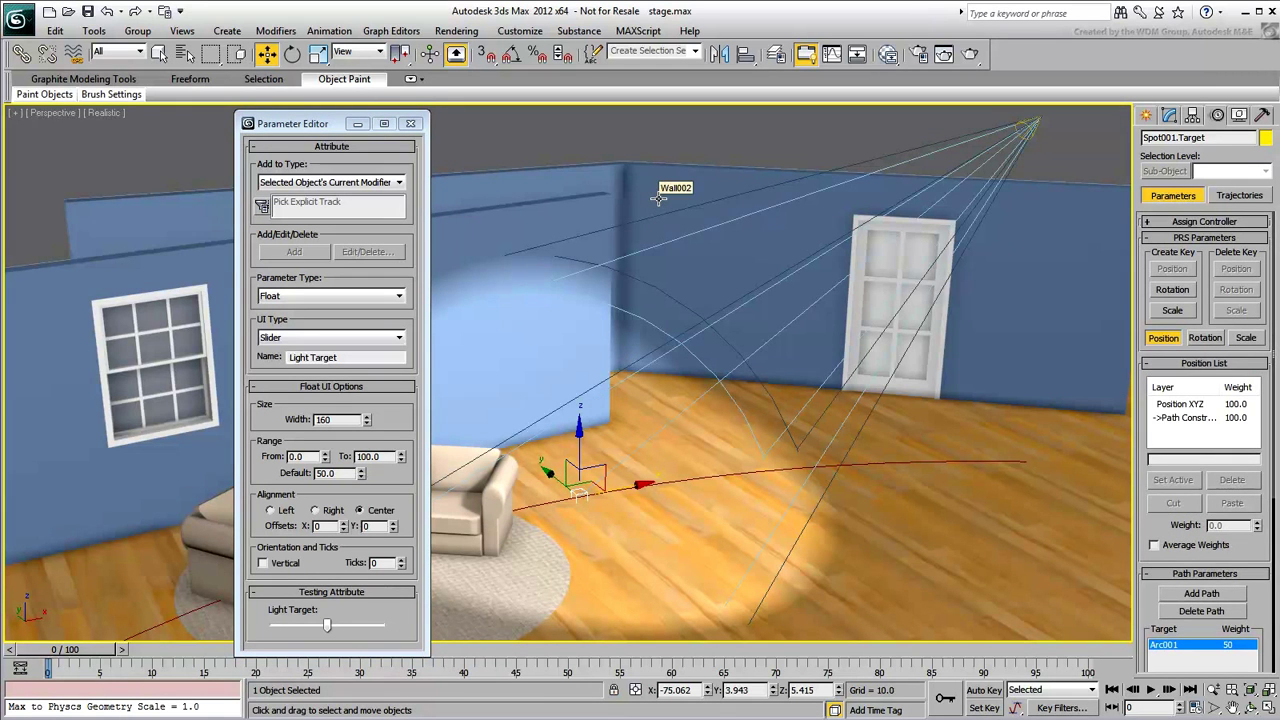
Add the Light Target slider to the back wall Wall002.
click(658, 198)
click(1166, 118)
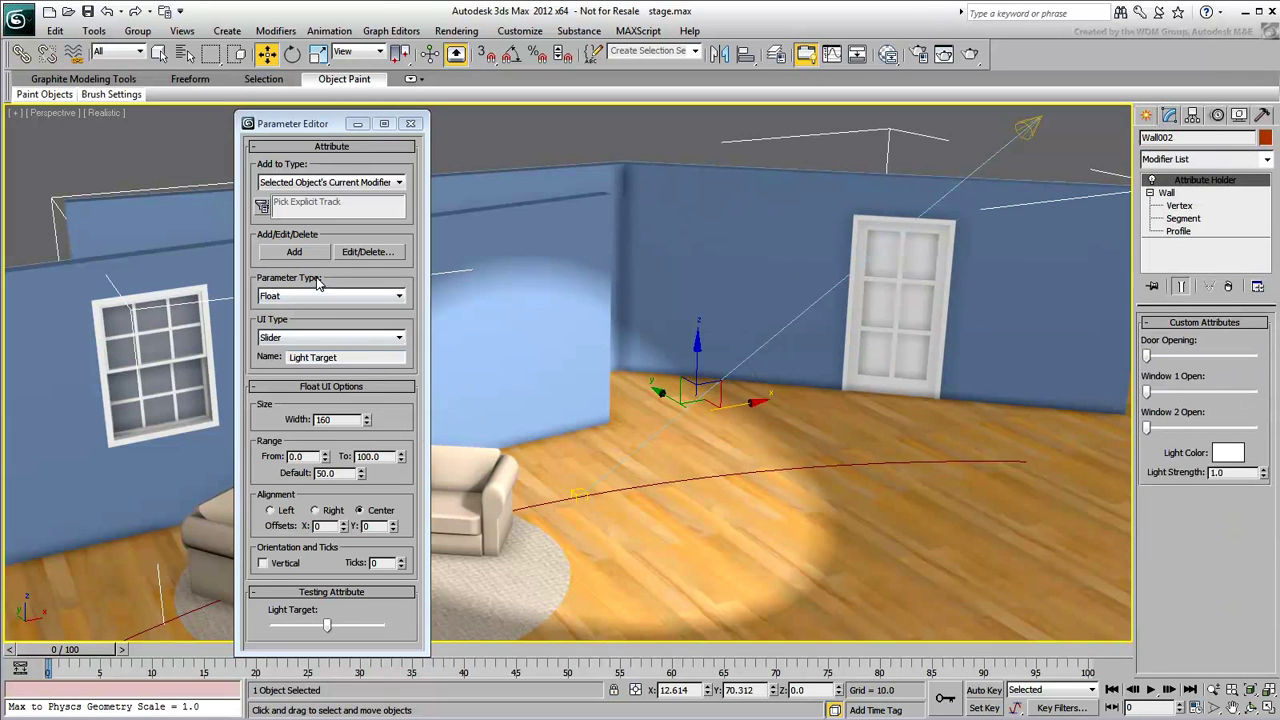
click(294, 253)
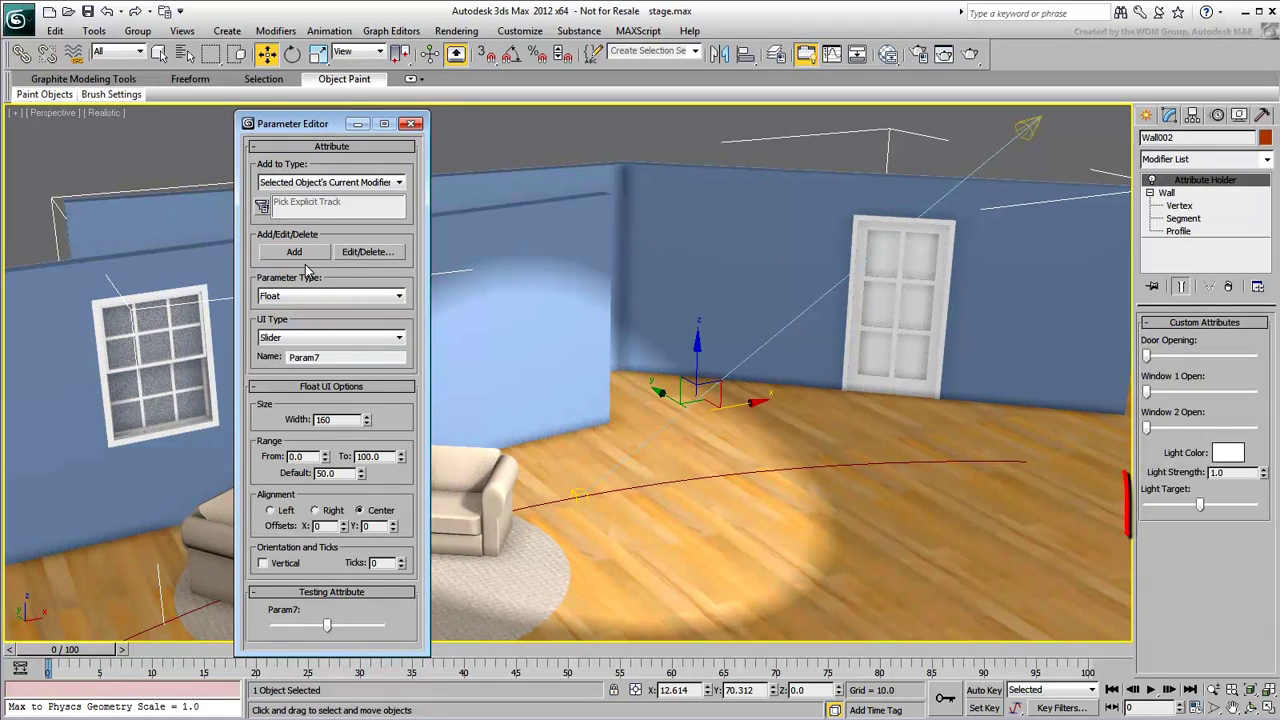
Start a parameter wire from the wall's Custom_Attributes Light Target.
right_click(671, 207)
click(712, 340)
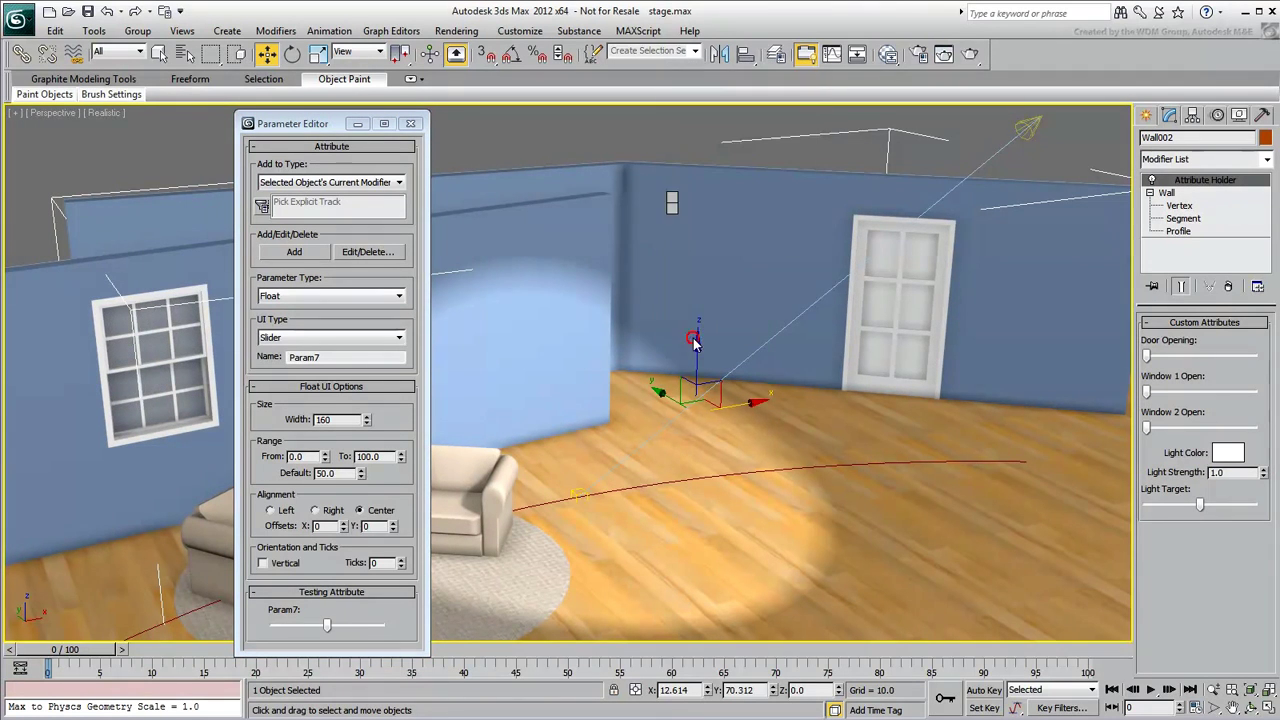
mouse_move(700, 441)
mouse_move(825, 441)
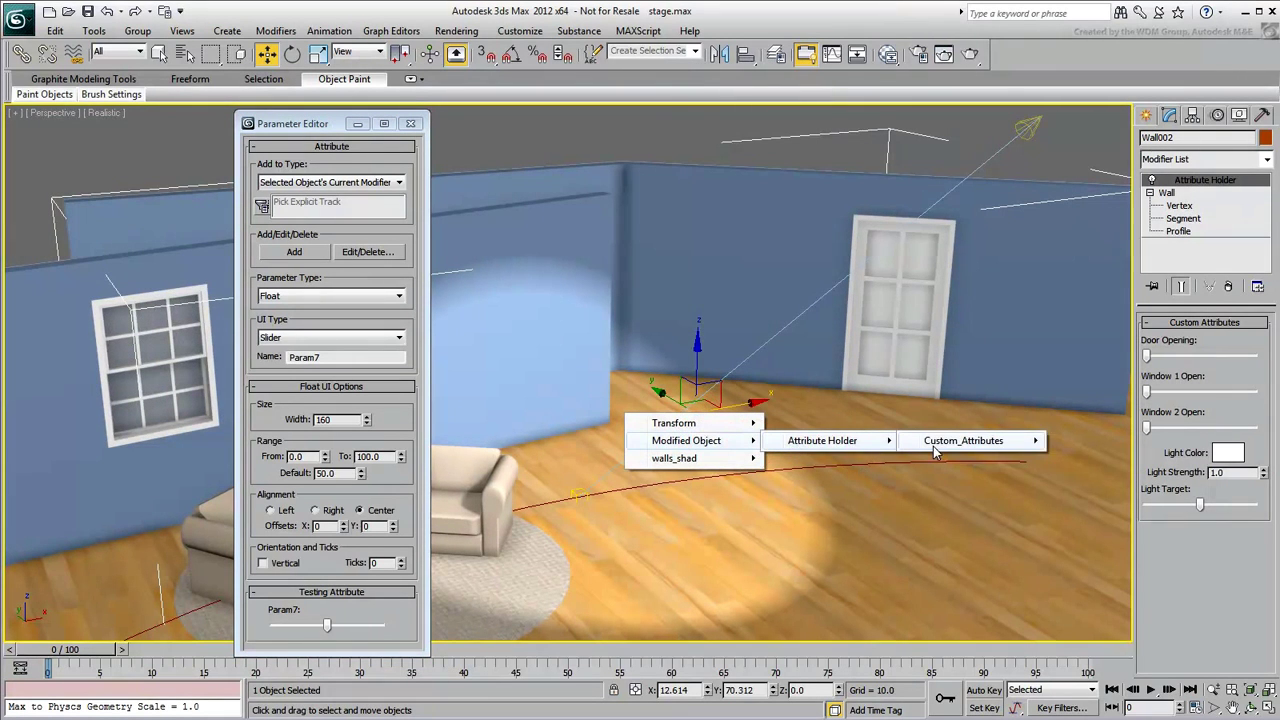
mouse_move(940, 450)
click(1078, 528)
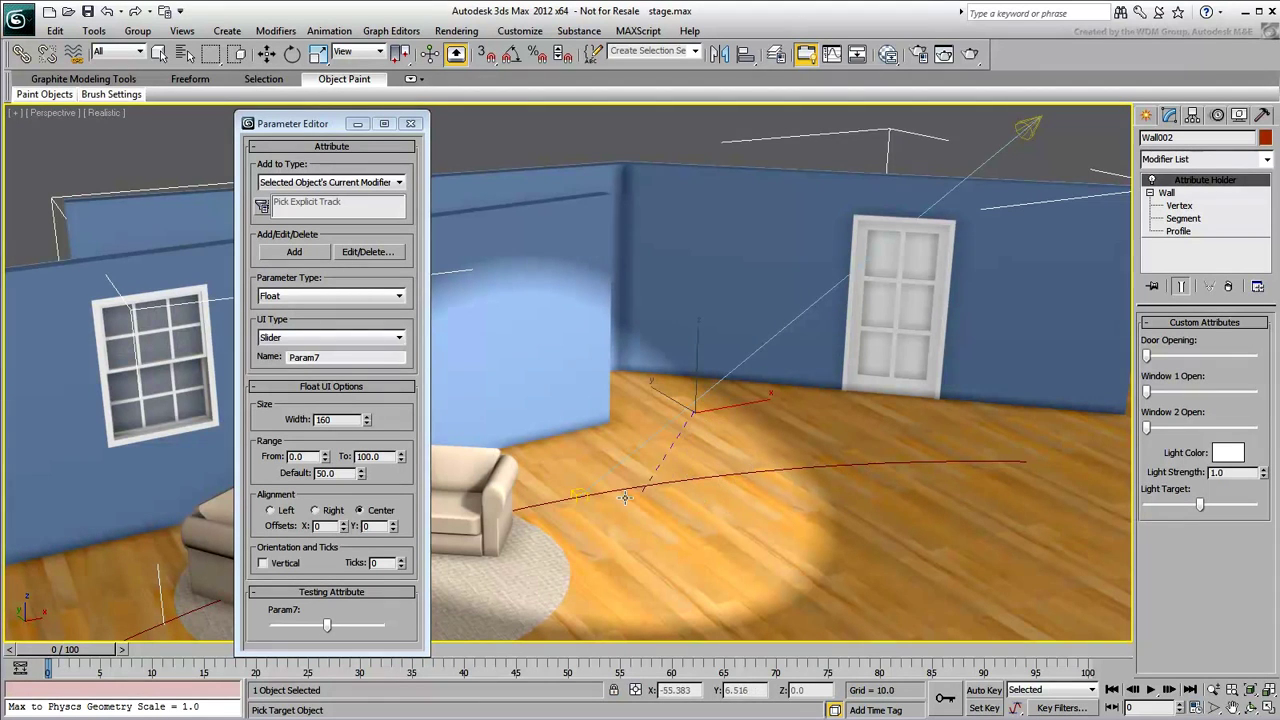
Wire Light Target one-way to Spot001.Target's Path Constraint Percent.
key(h)
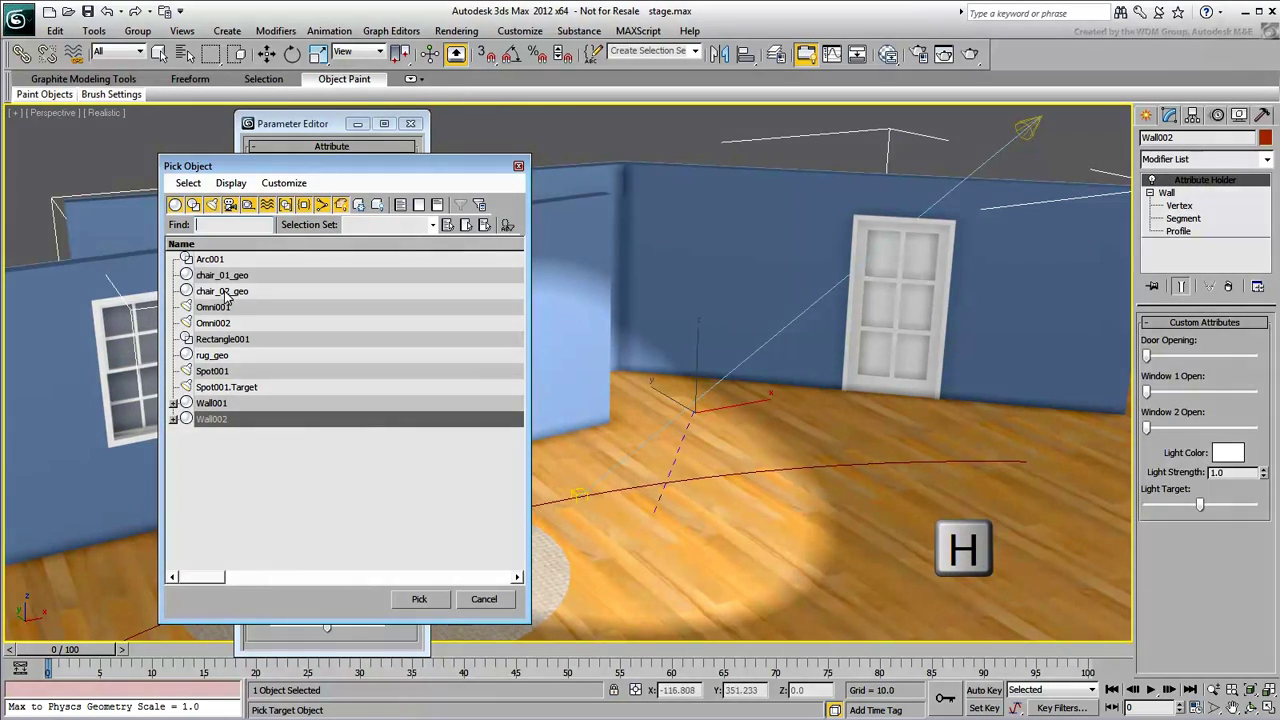
click(229, 388)
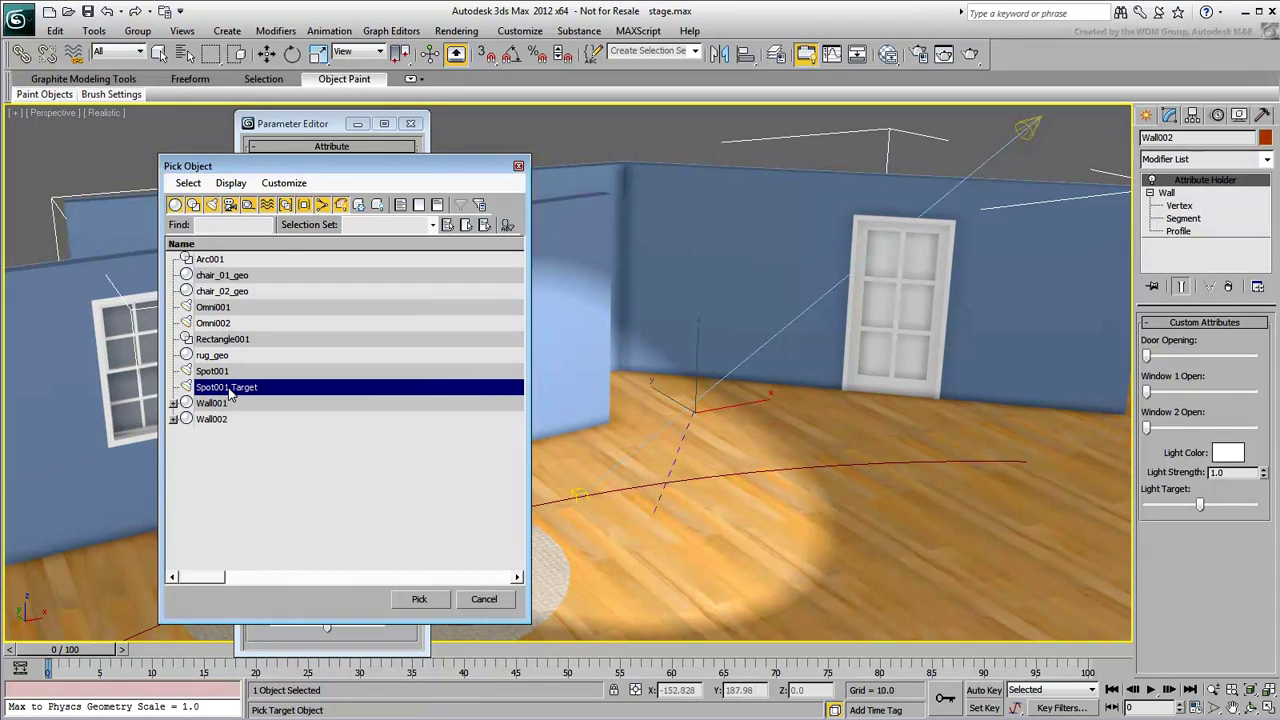
click(419, 599)
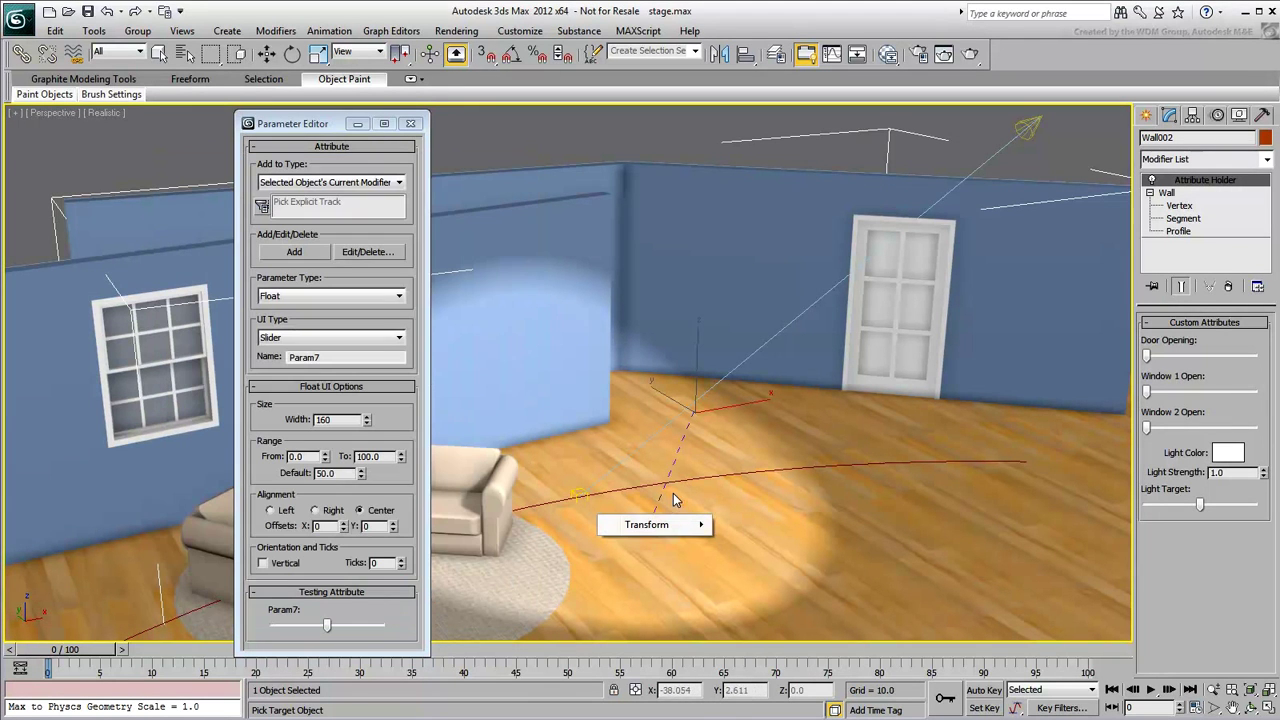
mouse_move(658, 530)
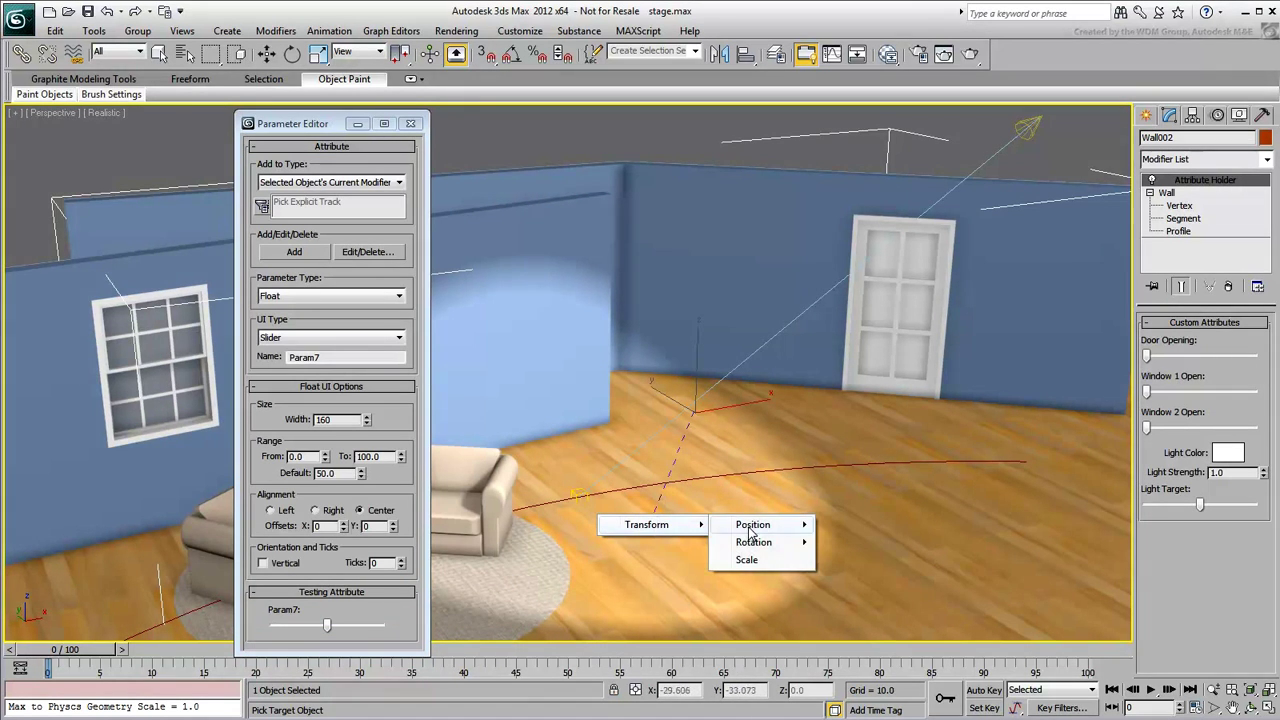
mouse_move(753, 530)
mouse_move(862, 542)
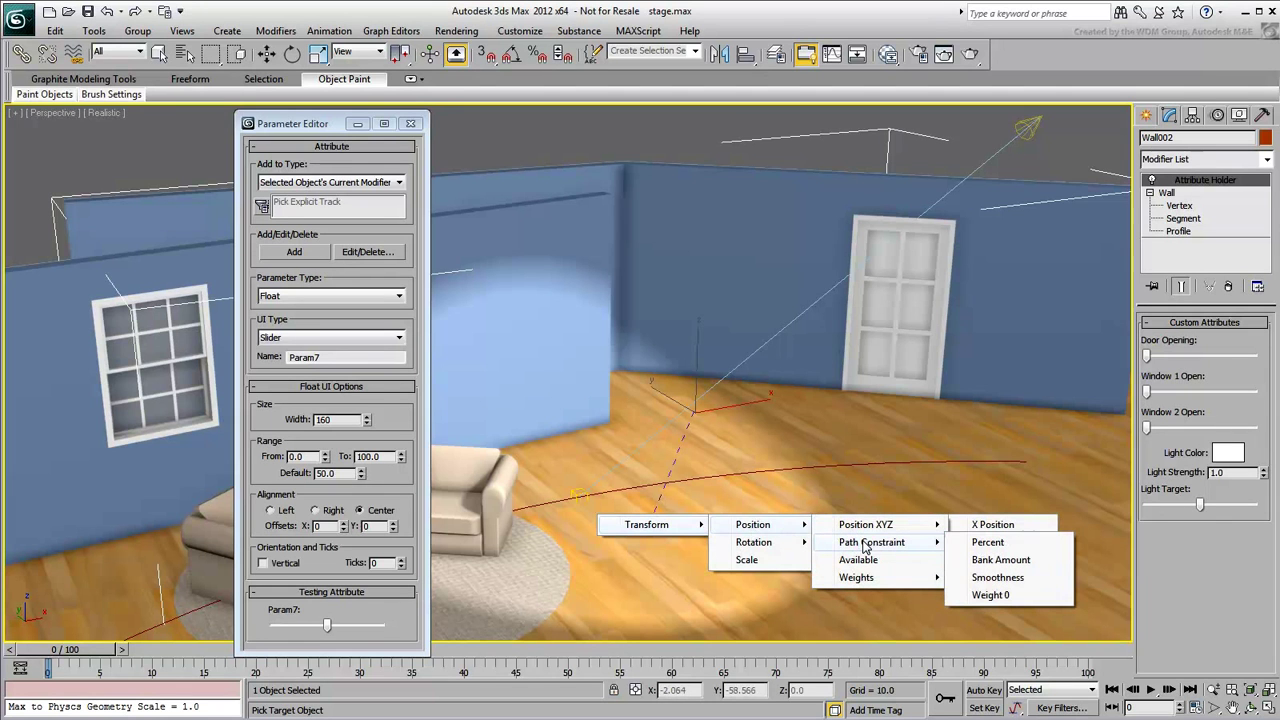
click(985, 544)
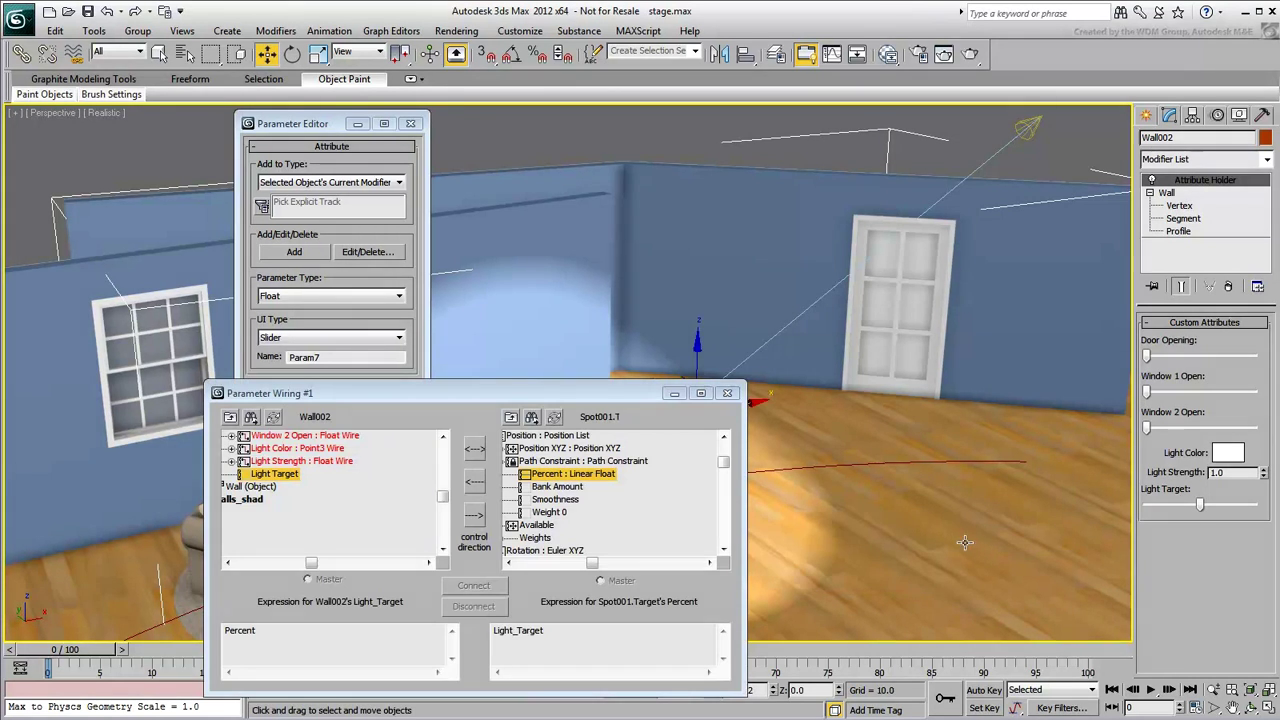
click(476, 517)
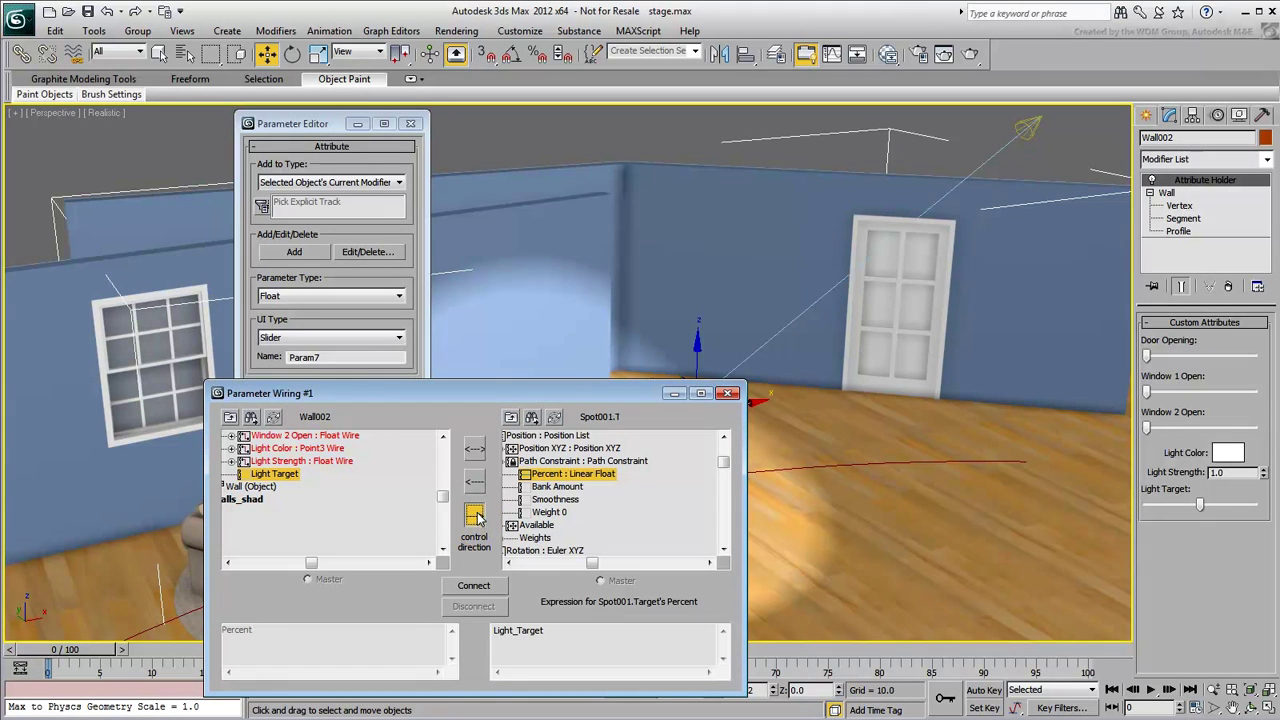
Connect Light Target to the path Percent and test the slider on the spotlight target.
click(474, 586)
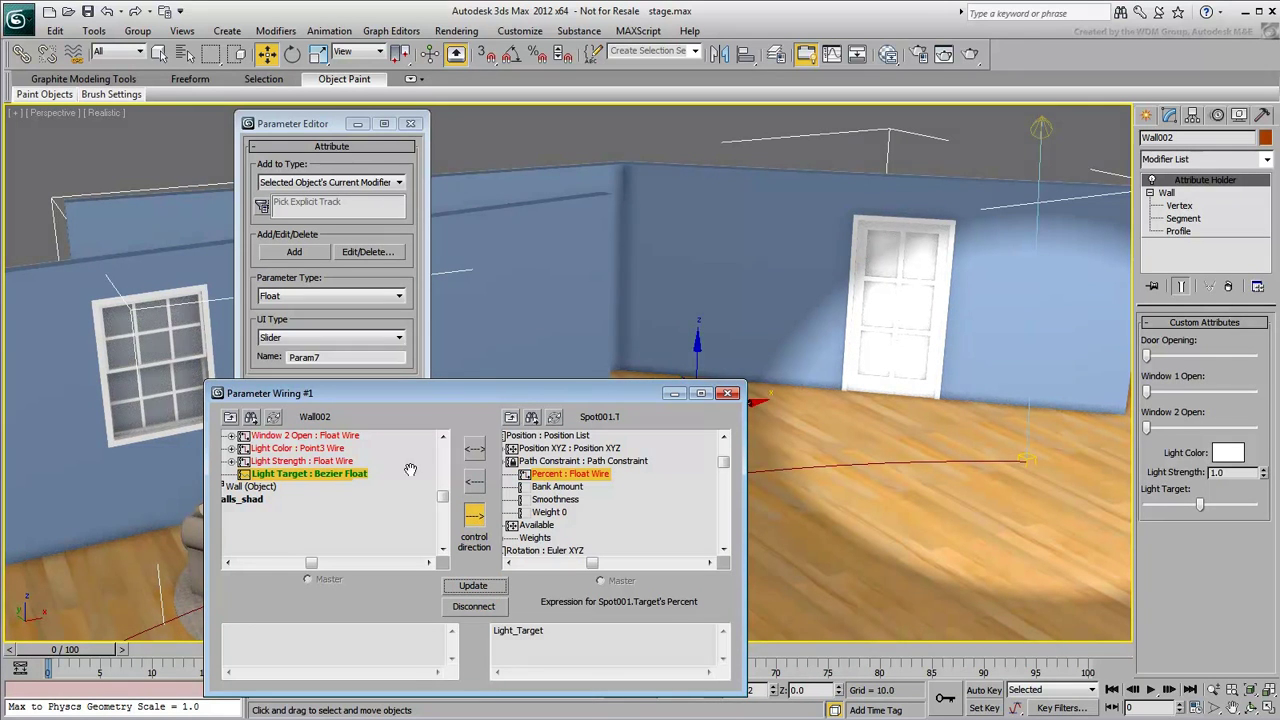
drag(448, 396, 276, 126)
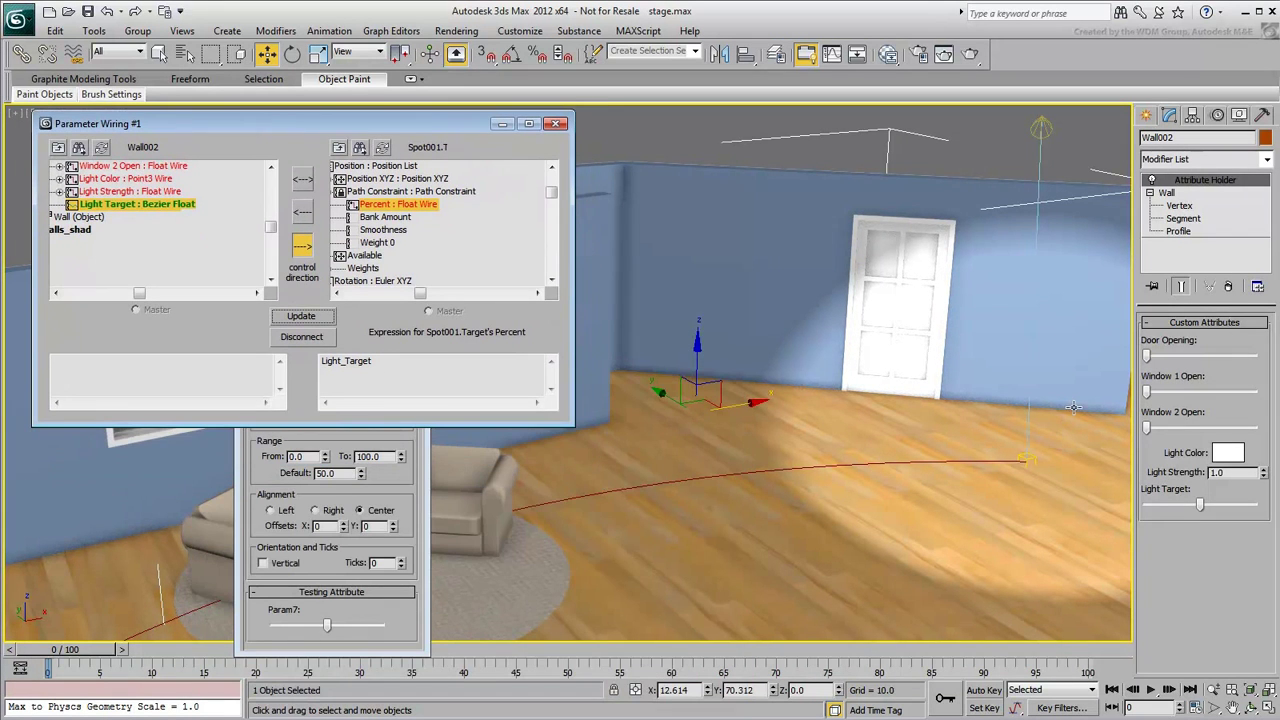
mouse_move(1200, 513)
mouse_down()
mouse_move(1188, 515)
mouse_move(1199, 513)
mouse_up()
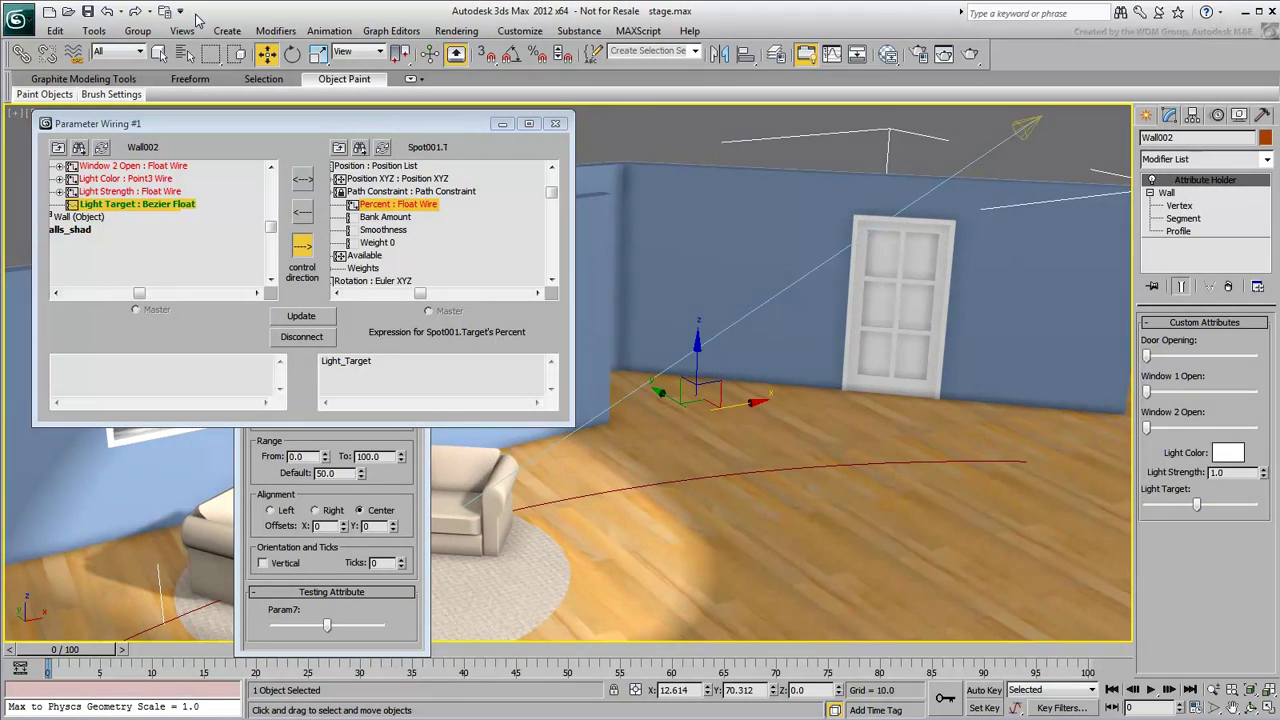
drag(227, 120, 422, 310)
Change the wire expression to Light_Target/100, update it, and retest the light pool sweep.
click(610, 546)
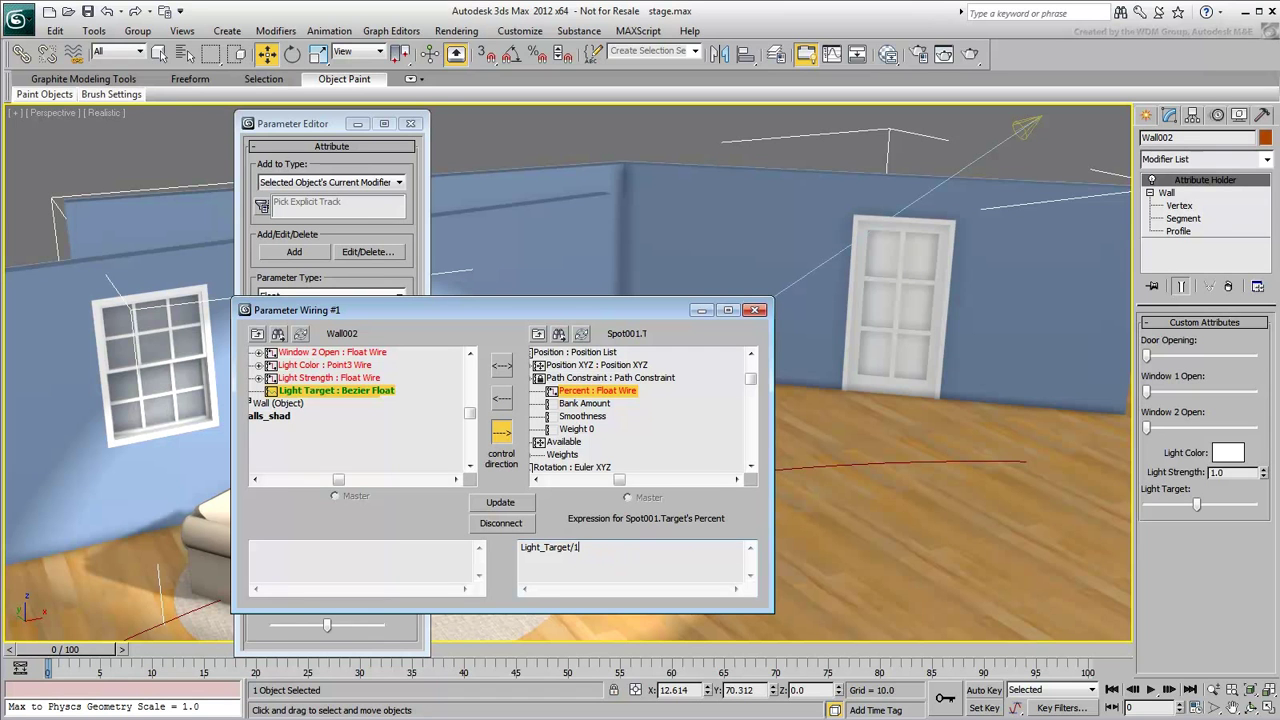
click(501, 501)
drag(501, 316, 343, 112)
mouse_move(1200, 508)
mouse_down()
mouse_move(1138, 514)
mouse_move(1206, 508)
mouse_up()
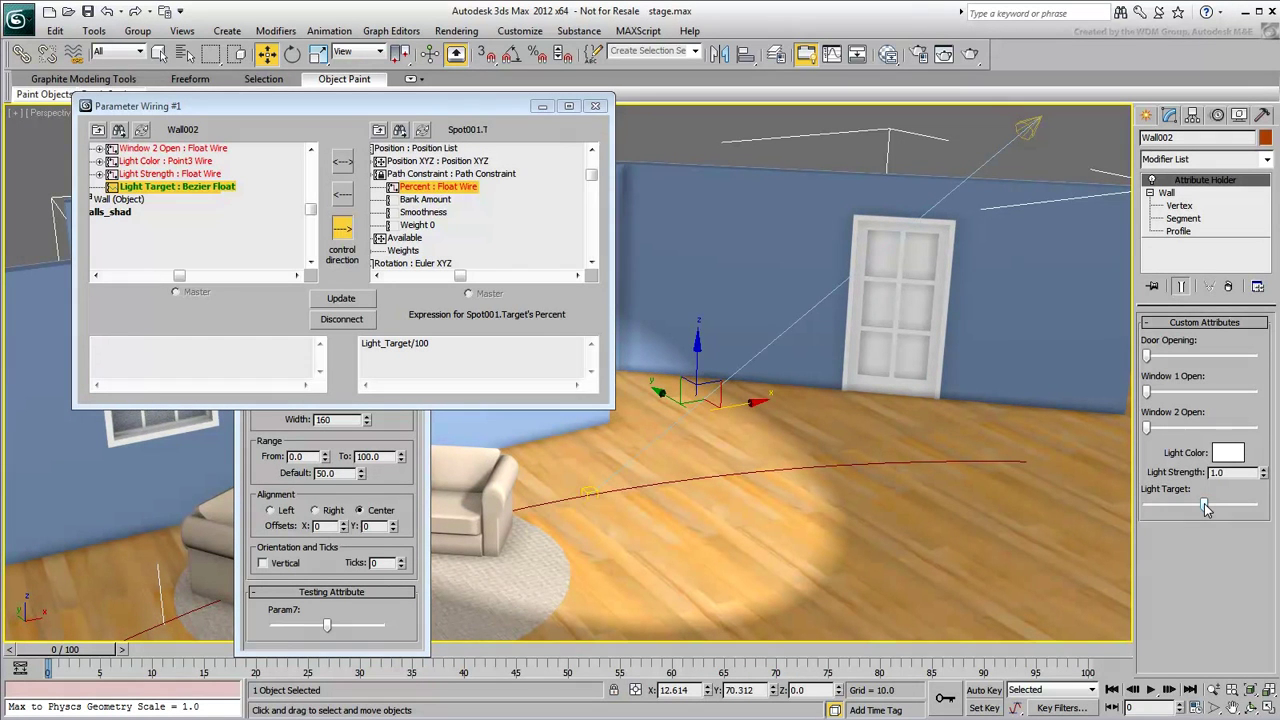
click(519, 357)
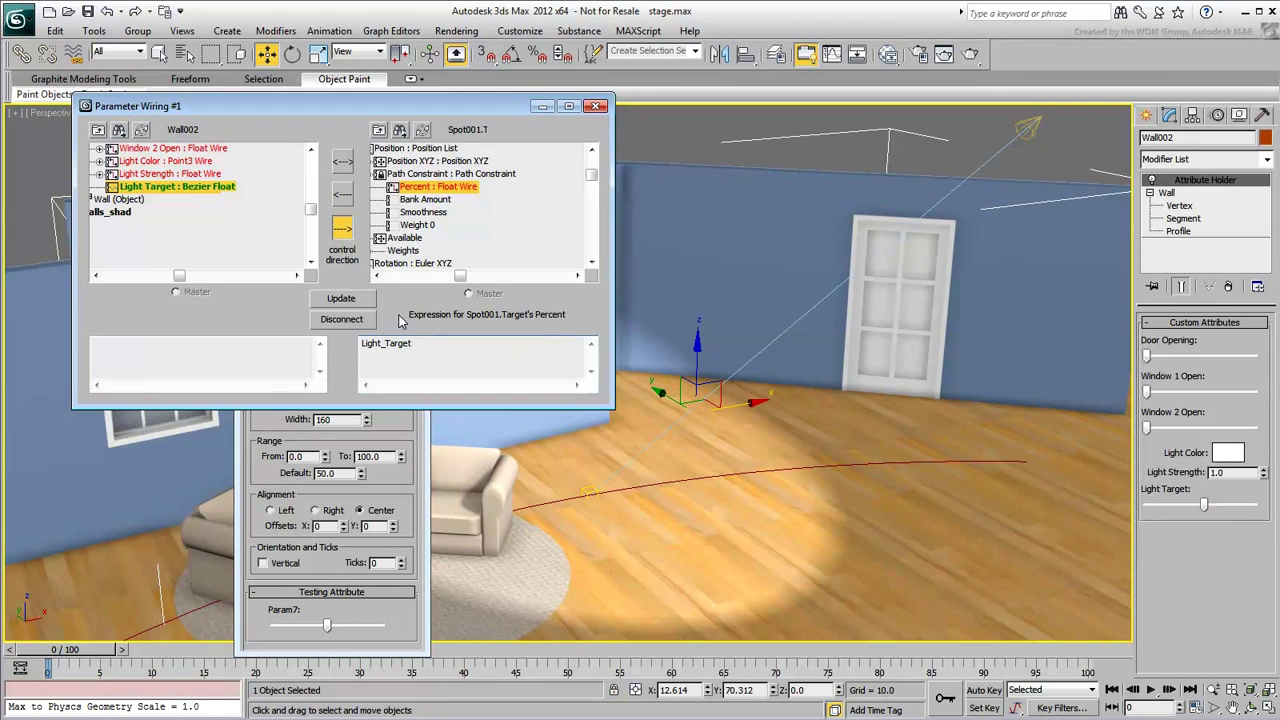
click(340, 298)
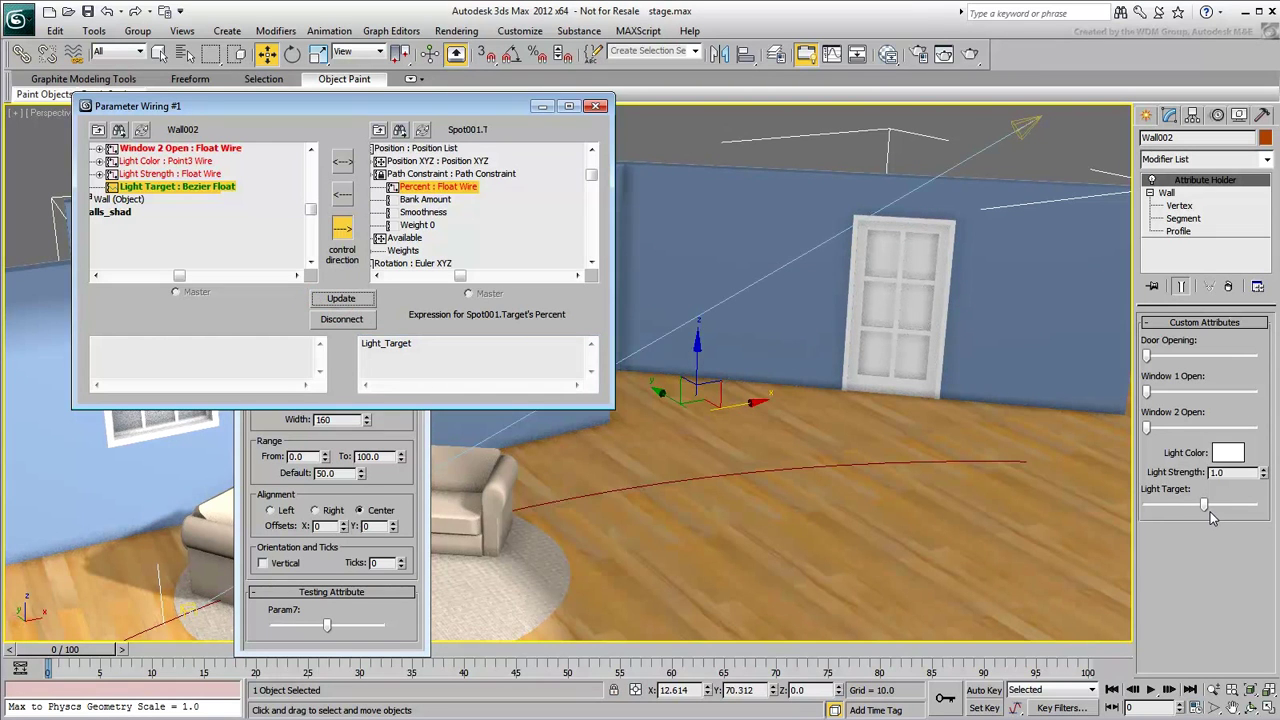
drag(1203, 507, 1199, 508)
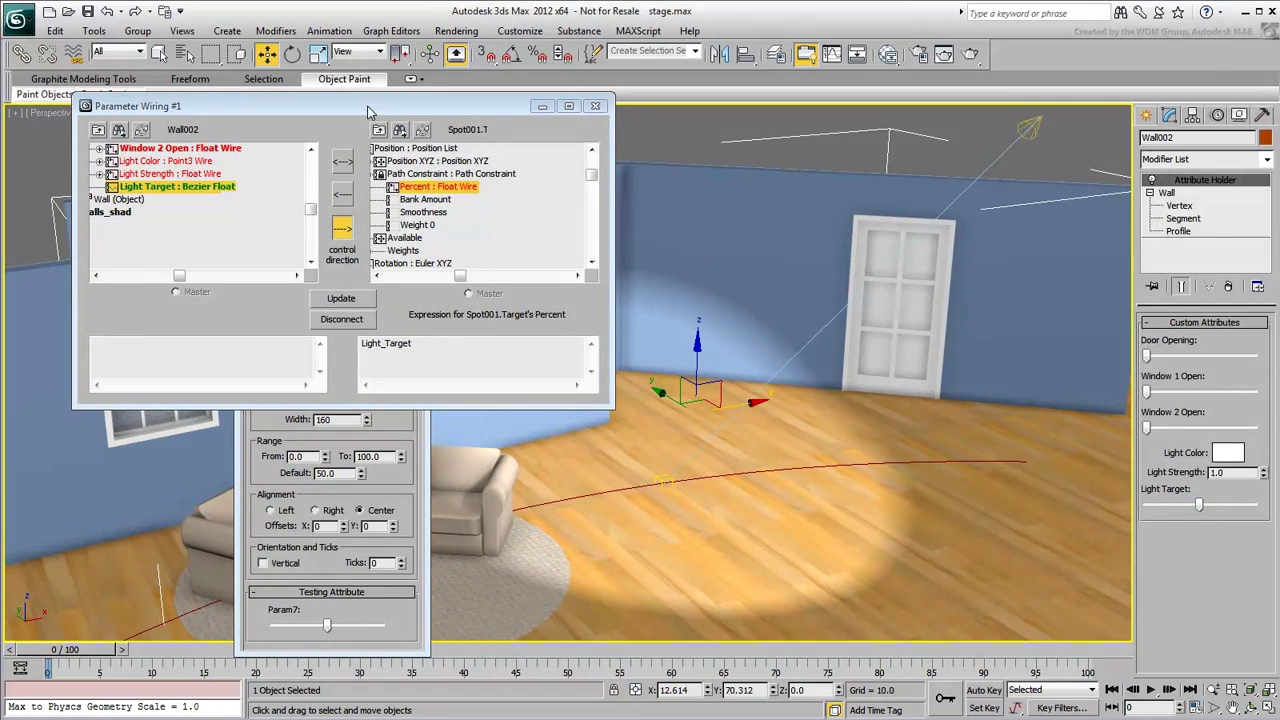
drag(367, 108, 837, 522)
Edit the Light Target attribute to range 0 to 1.0 with default 0.5 and apply.
drag(321, 127, 228, 125)
click(275, 250)
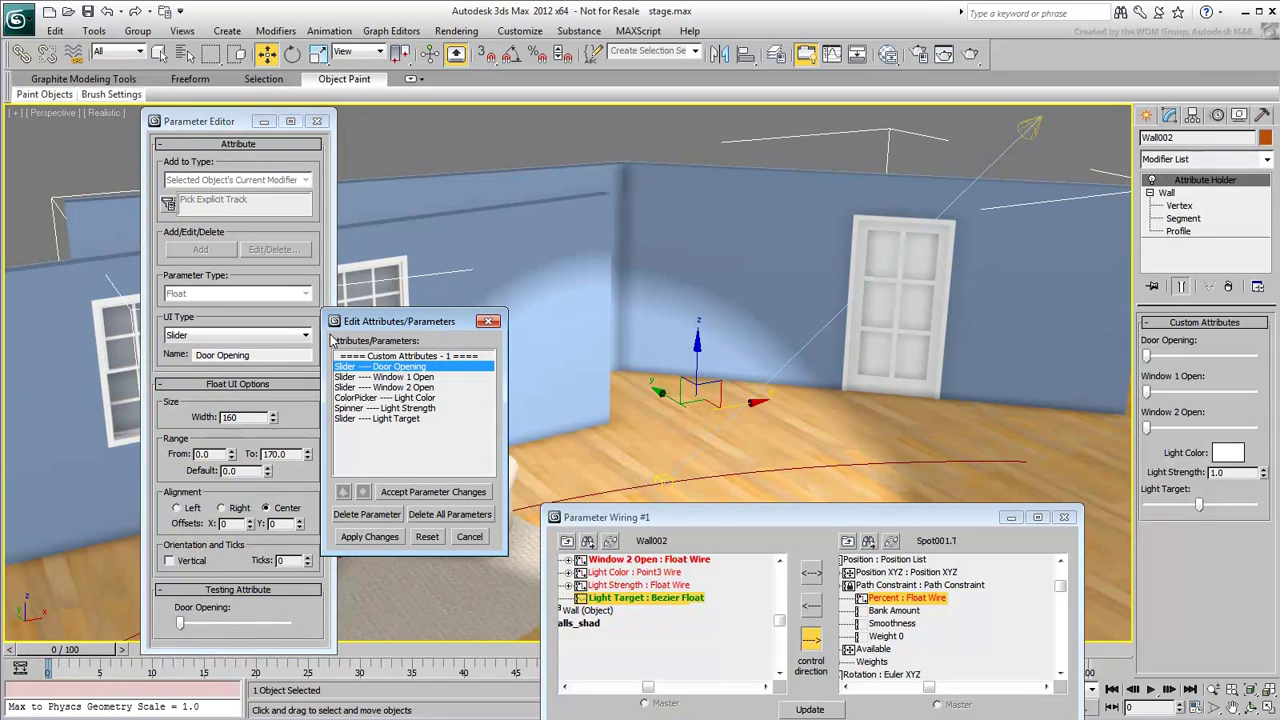
click(360, 418)
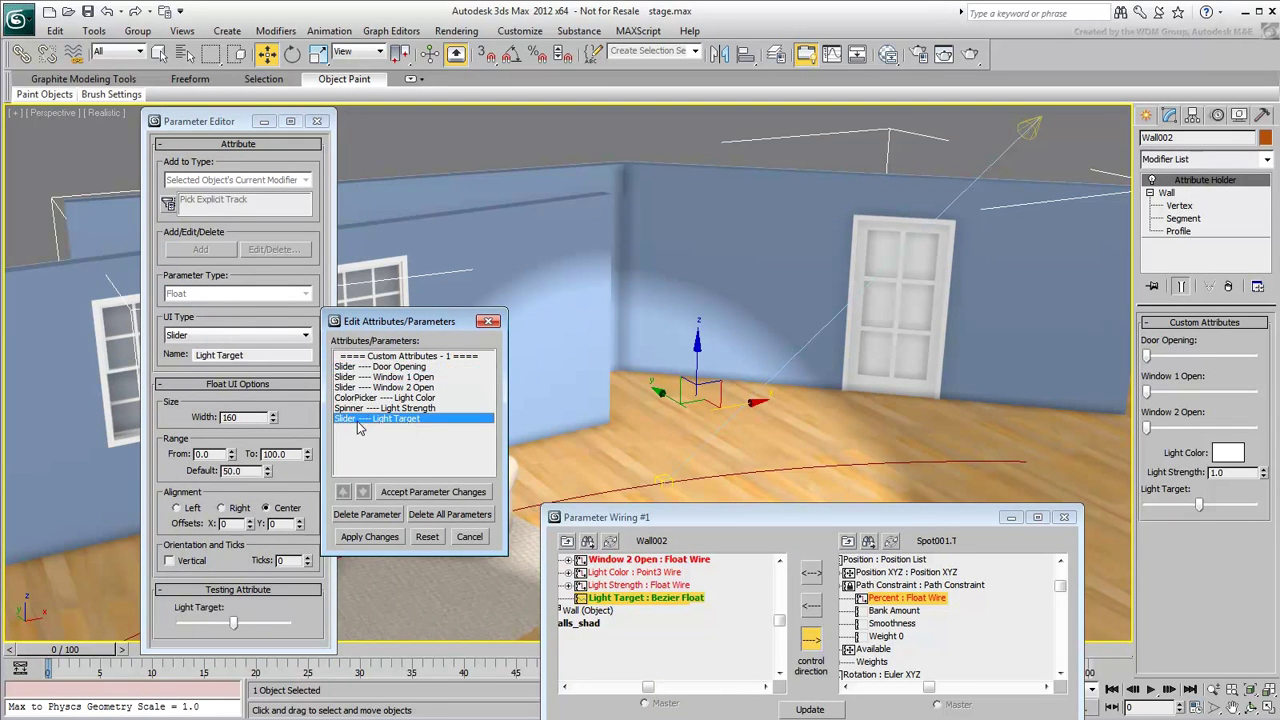
double_click(284, 455)
text(1)
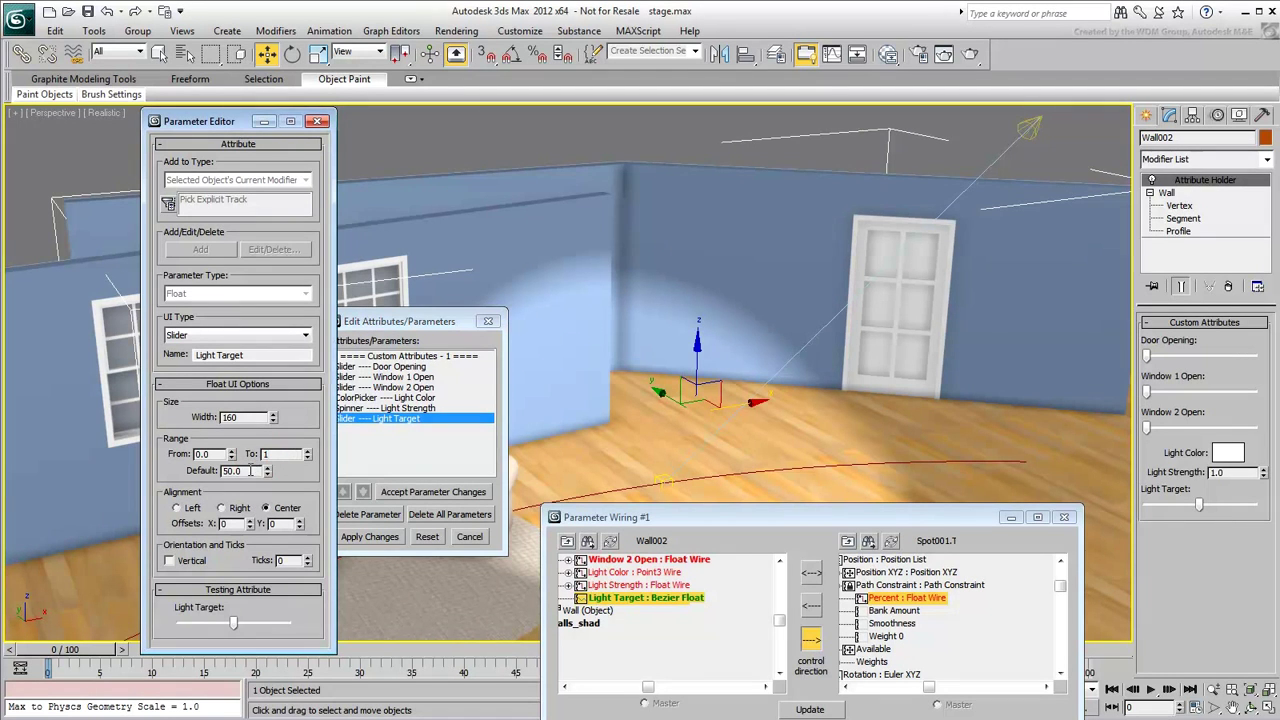
double_click(250, 470)
click(368, 537)
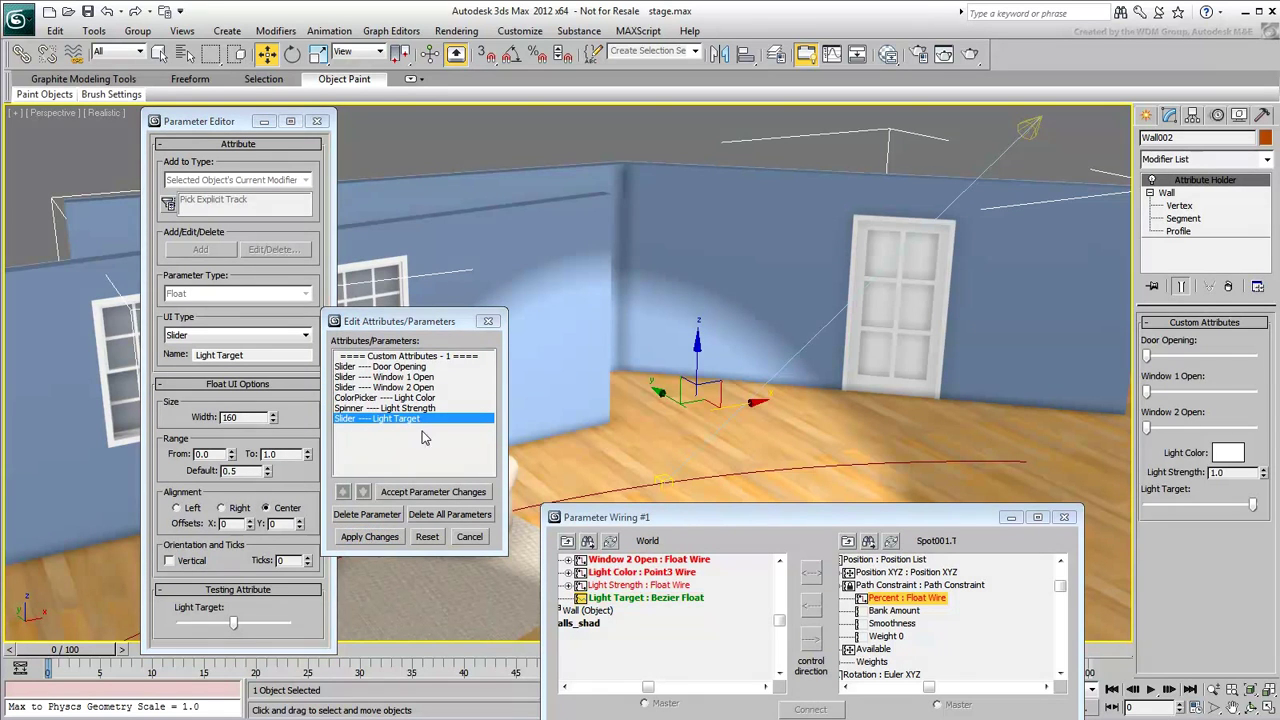
drag(455, 330, 391, 330)
Test the rescaled Light Target slider on the spotlight and close Parameter Wiring #1.
click(424, 321)
drag(733, 520, 292, 127)
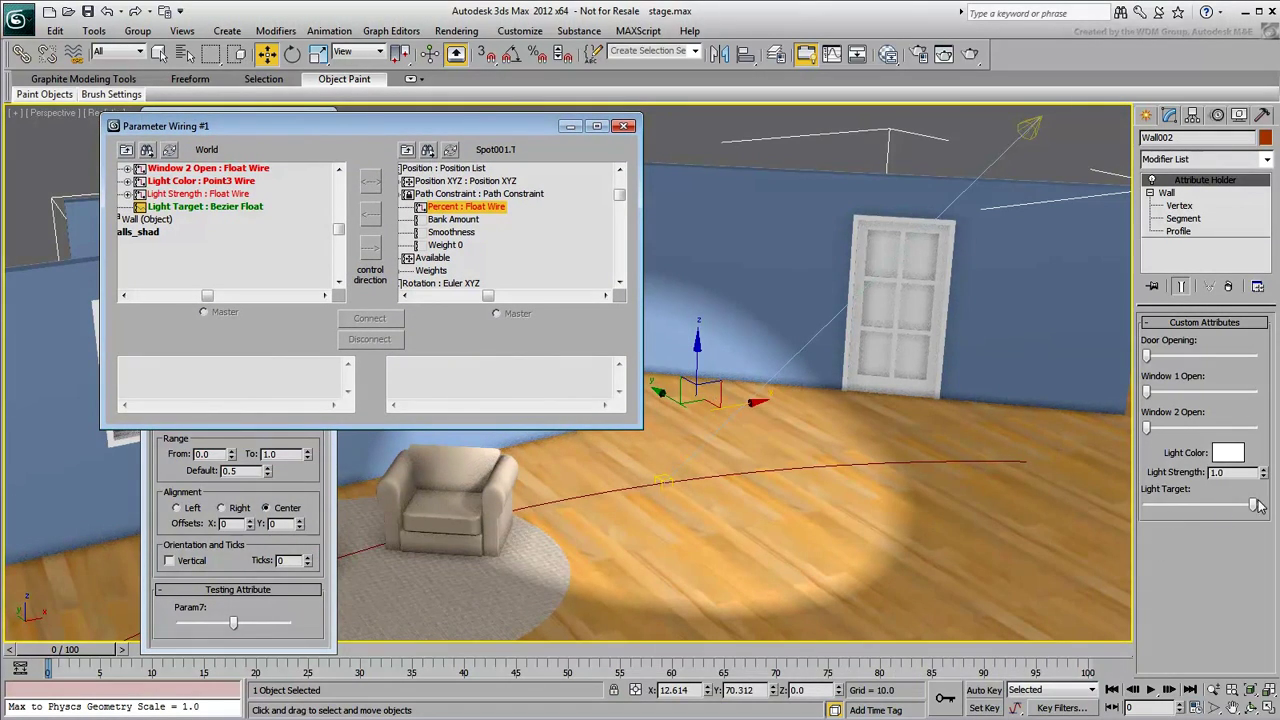
drag(1252, 510, 1208, 525)
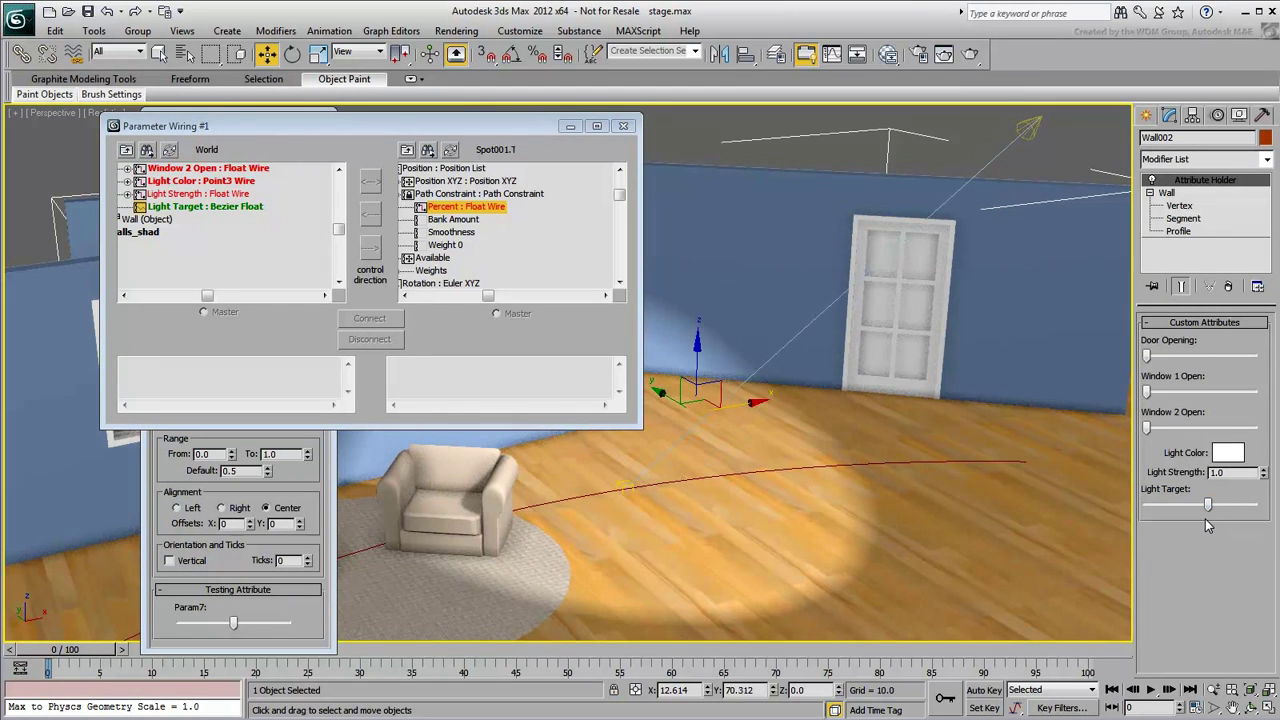
click(624, 126)
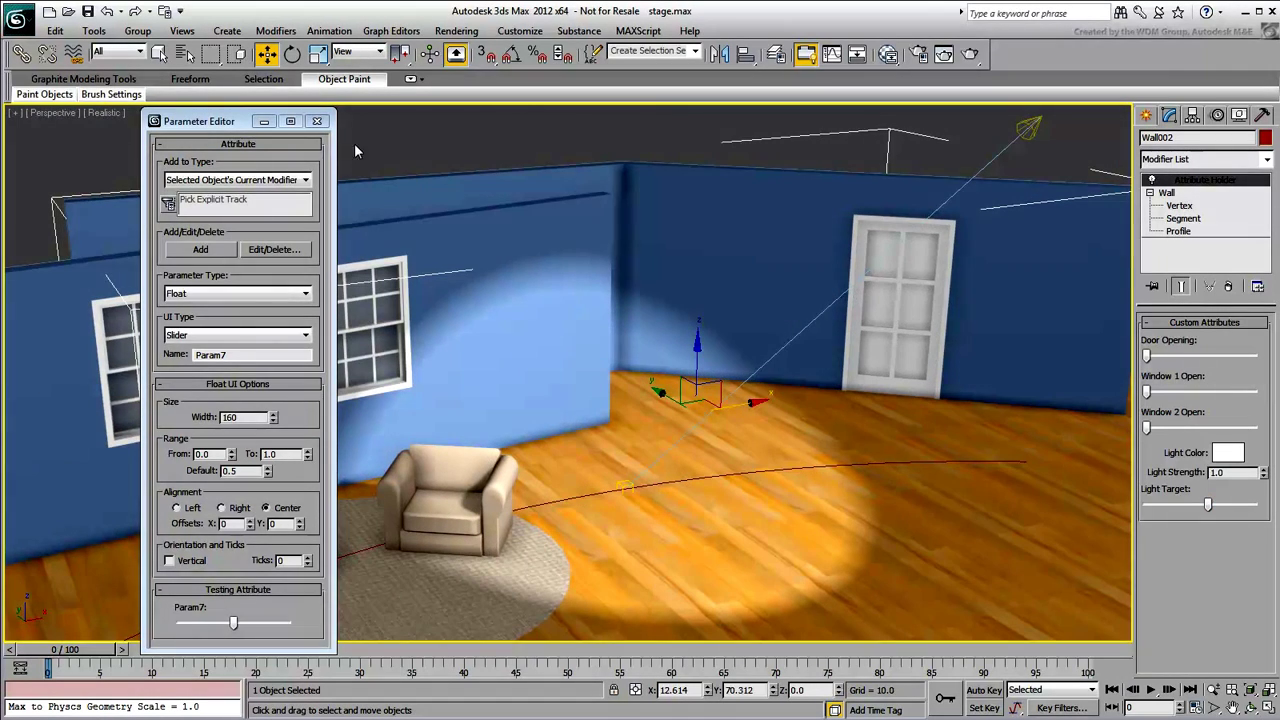
Enable Auto Key and key the Door Opening slider at frames 16 and 34.
click(317, 121)
click(984, 690)
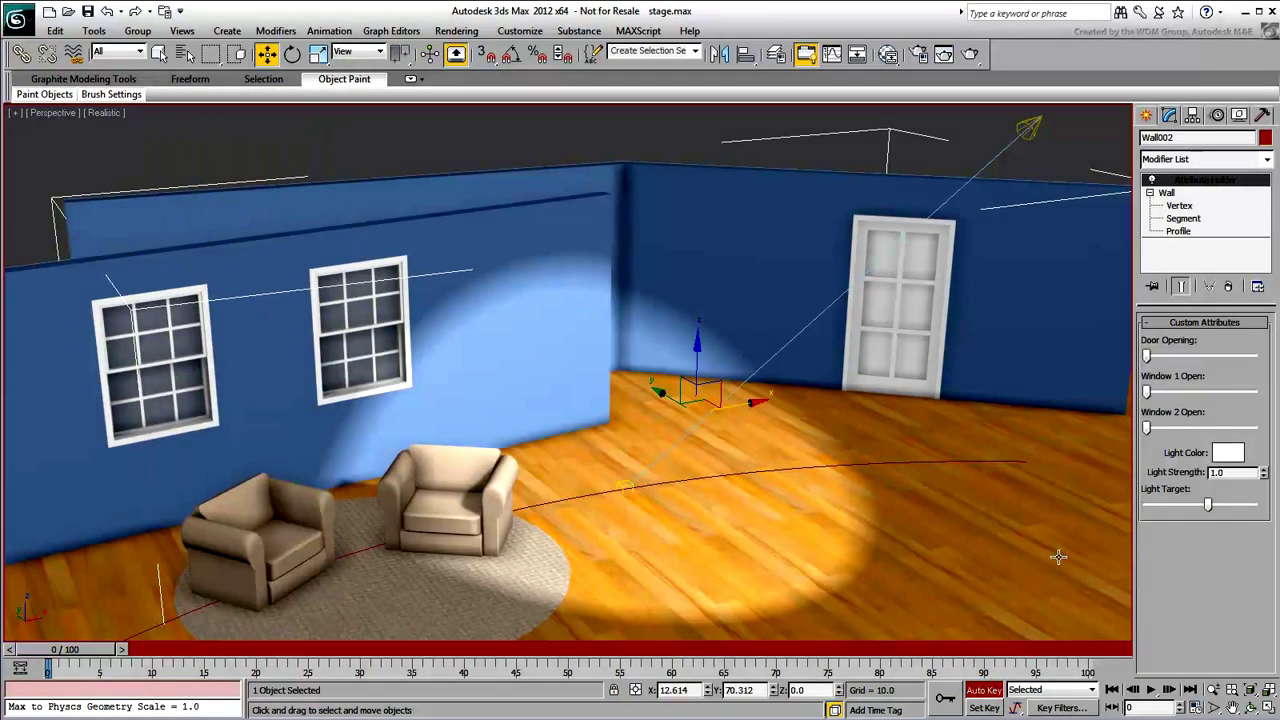
drag(63, 649, 219, 649)
drag(1146, 355, 1151, 355)
drag(219, 649, 401, 649)
drag(1151, 355, 1231, 355)
drag(401, 649, 890, 649)
drag(1231, 355, 1146, 355)
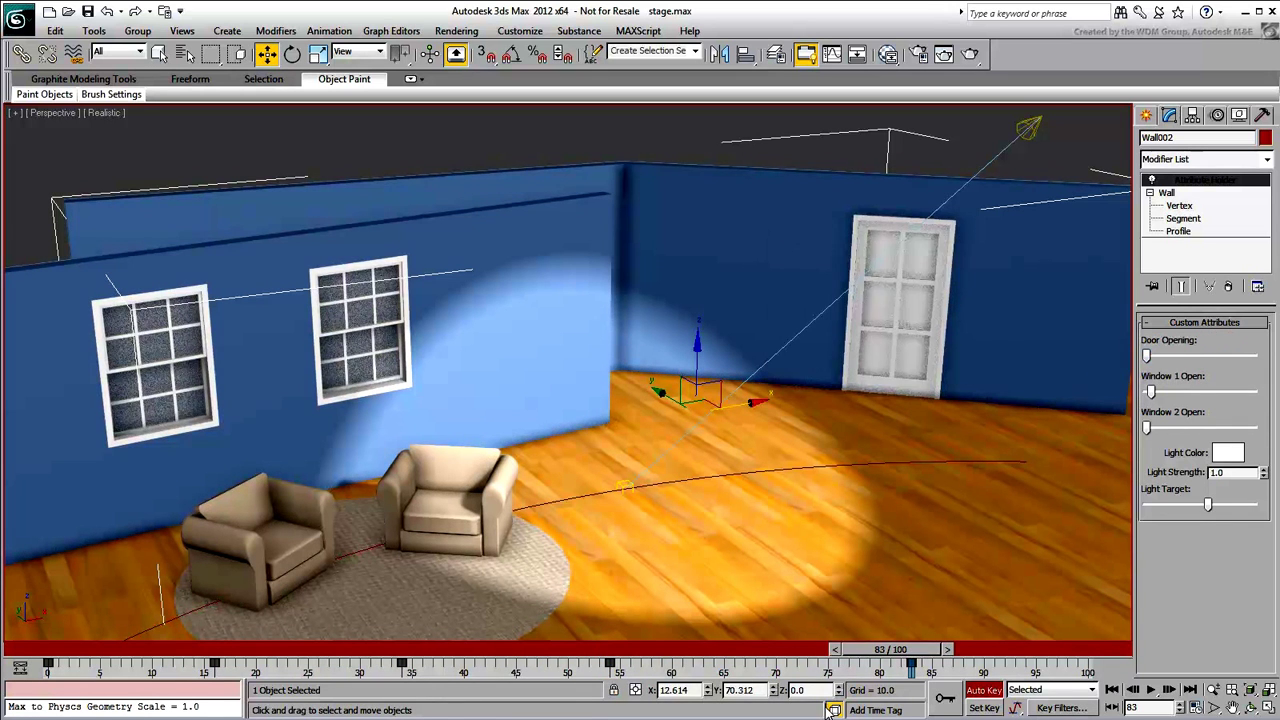
drag(890, 649, 506, 649)
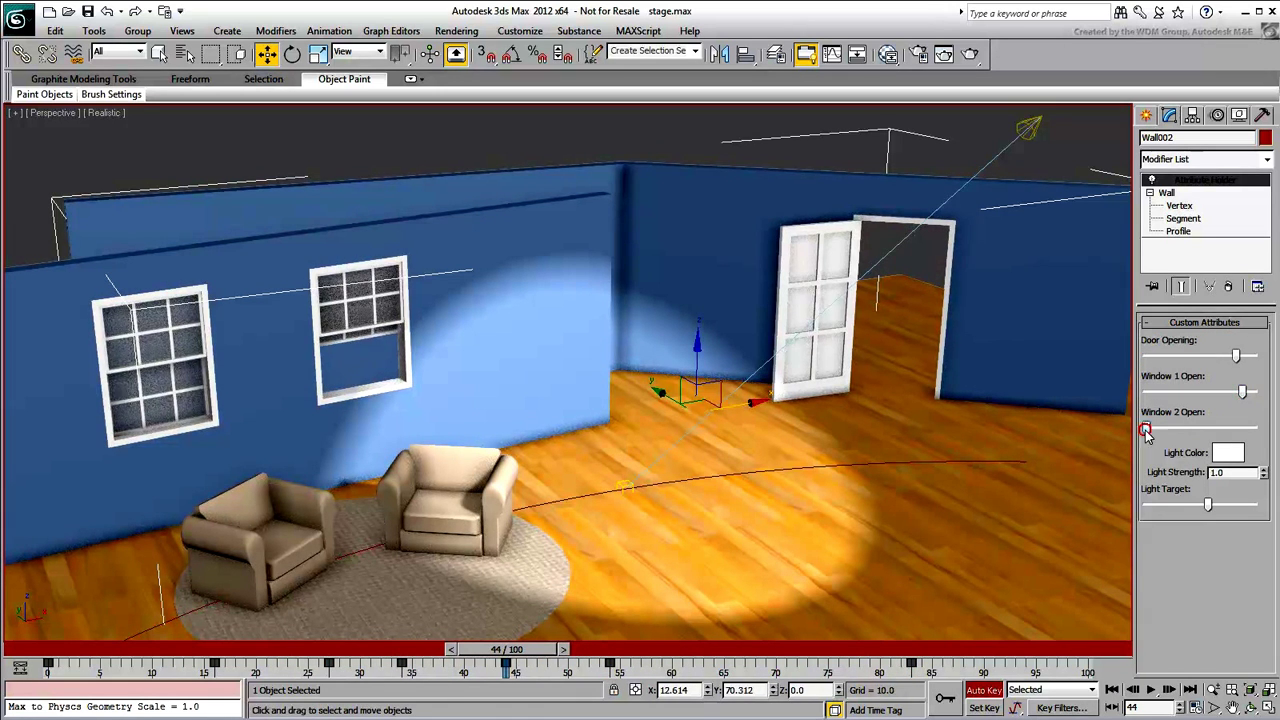
Key Window 2 partly open and aim the Light Target toward the door around frame 44.
drag(1146, 428, 1205, 428)
drag(518, 650, 162, 650)
click(1211, 394)
key(w)
drag(1210, 508, 1240, 508)
drag(203, 650, 507, 650)
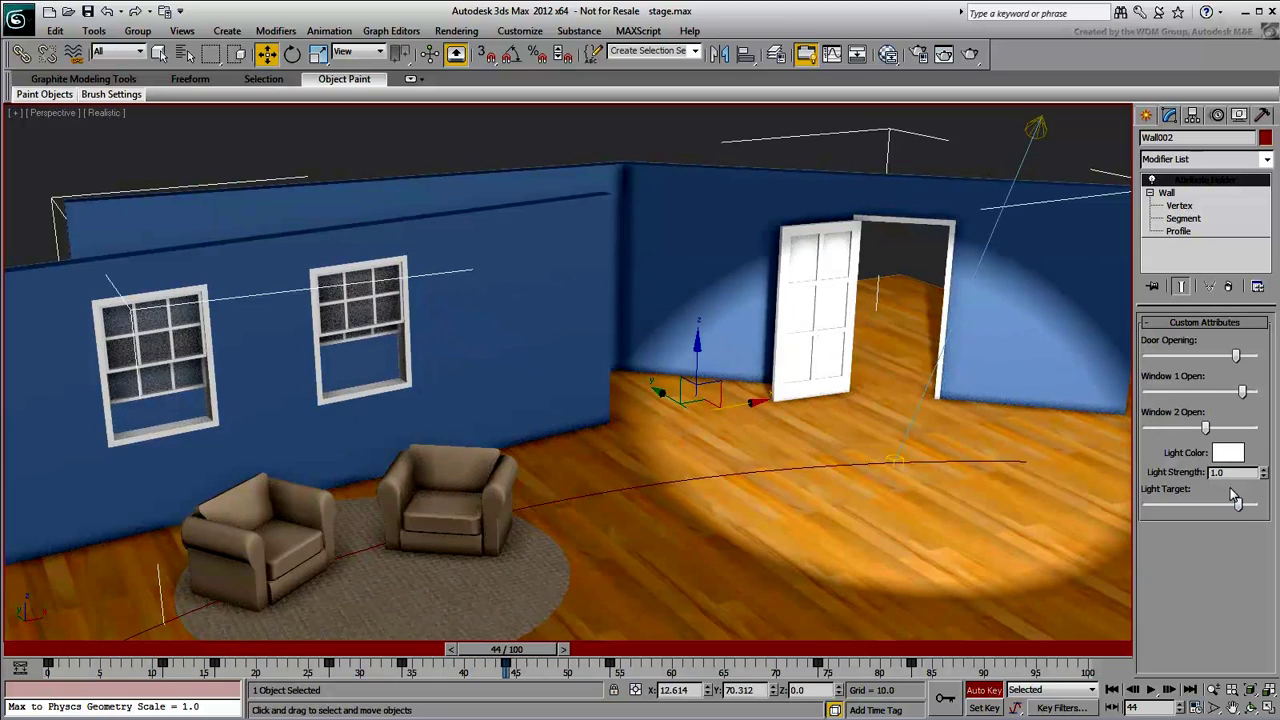
drag(1239, 507, 1237, 507)
drag(507, 650, 285, 650)
Key an orange light colour and 1.3 light strength, then recolour the light at frame 82.
click(1228, 453)
click(339, 112)
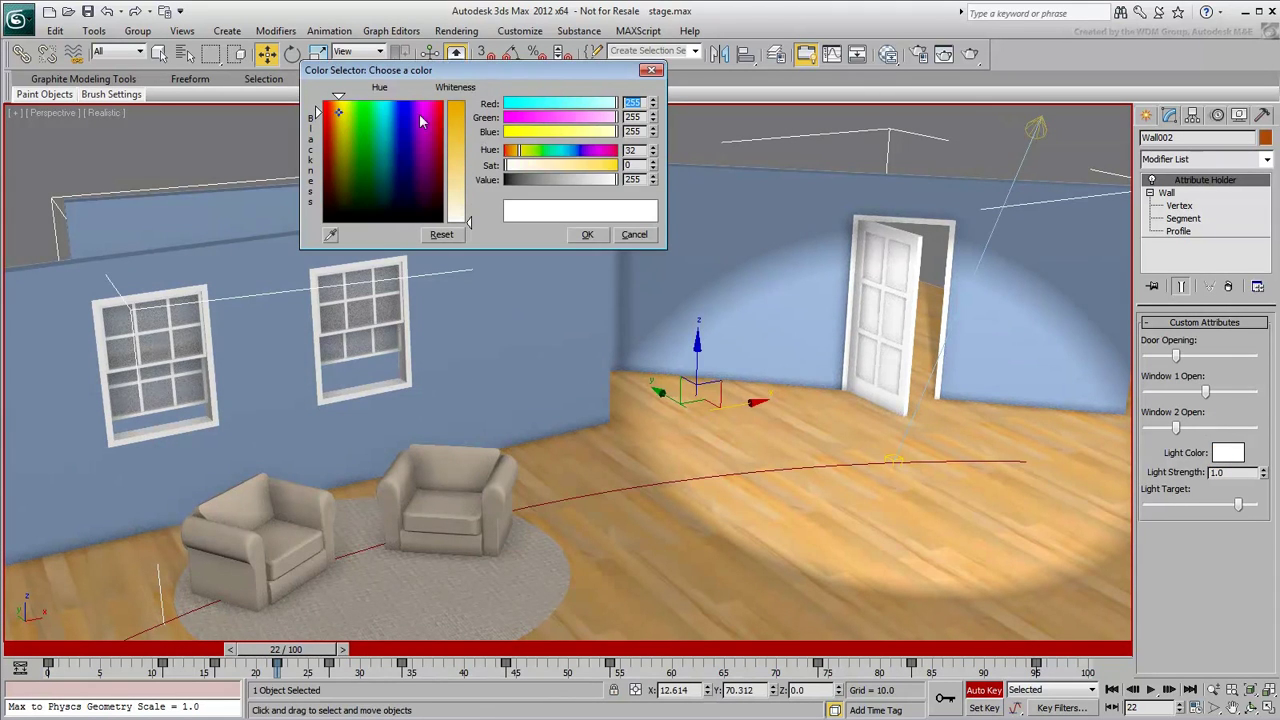
click(580, 236)
drag(1265, 476, 1264, 472)
drag(315, 650, 909, 650)
click(1238, 446)
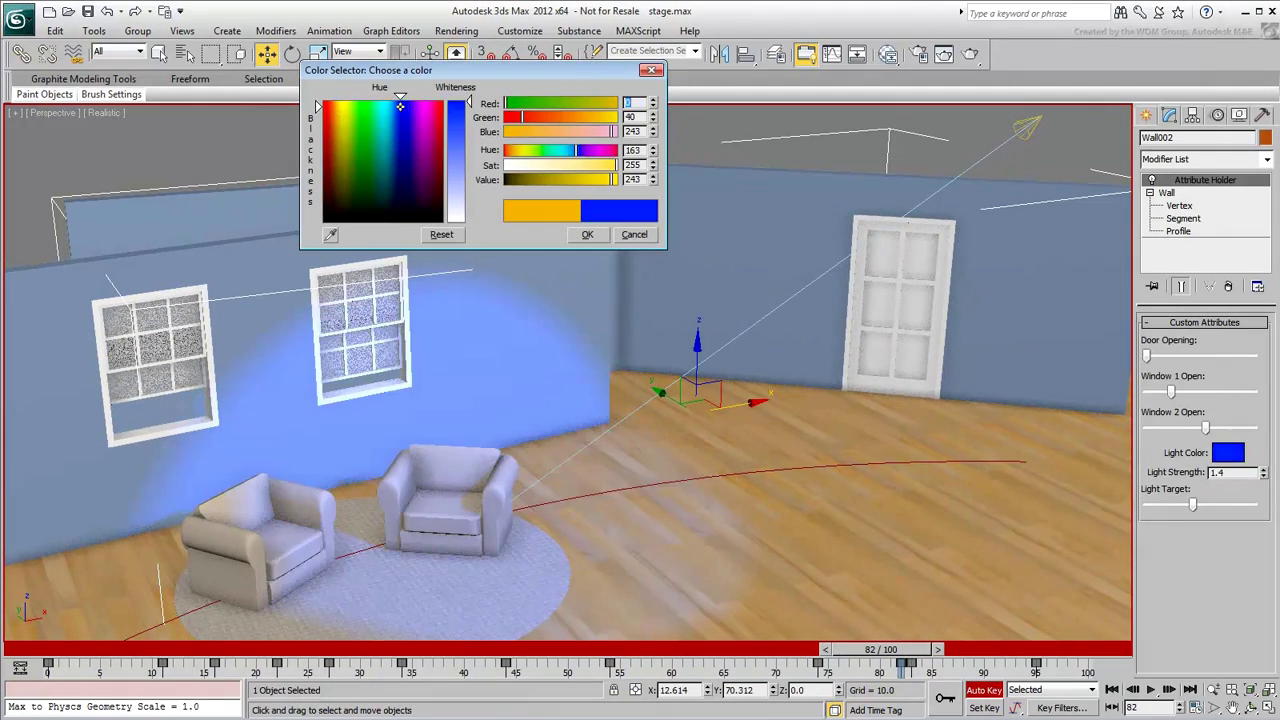